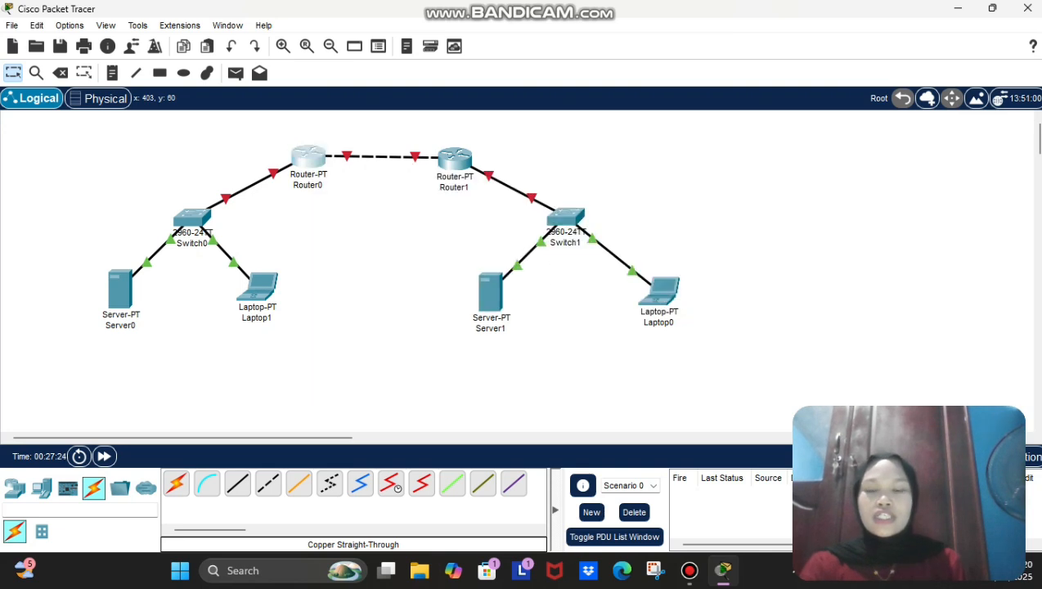
Step: Open Router0's device window from the logical workspace
{"action": "left_click", "coordinate": [308, 156]}
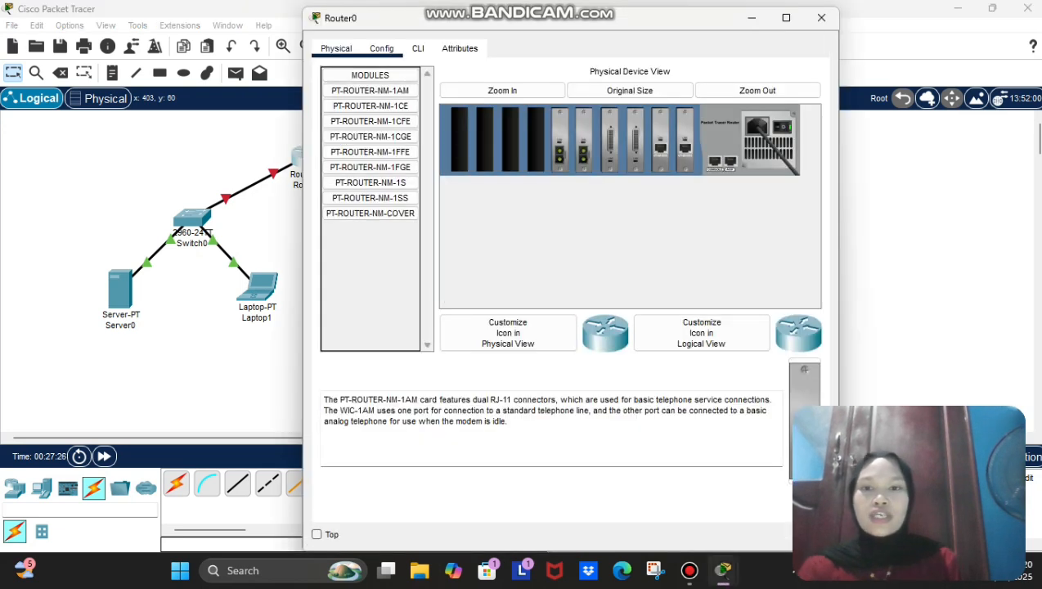
Step: Rename Router0 to 'Router 1' in its Config settings
{"action": "left_click", "coordinate": [381, 48]}
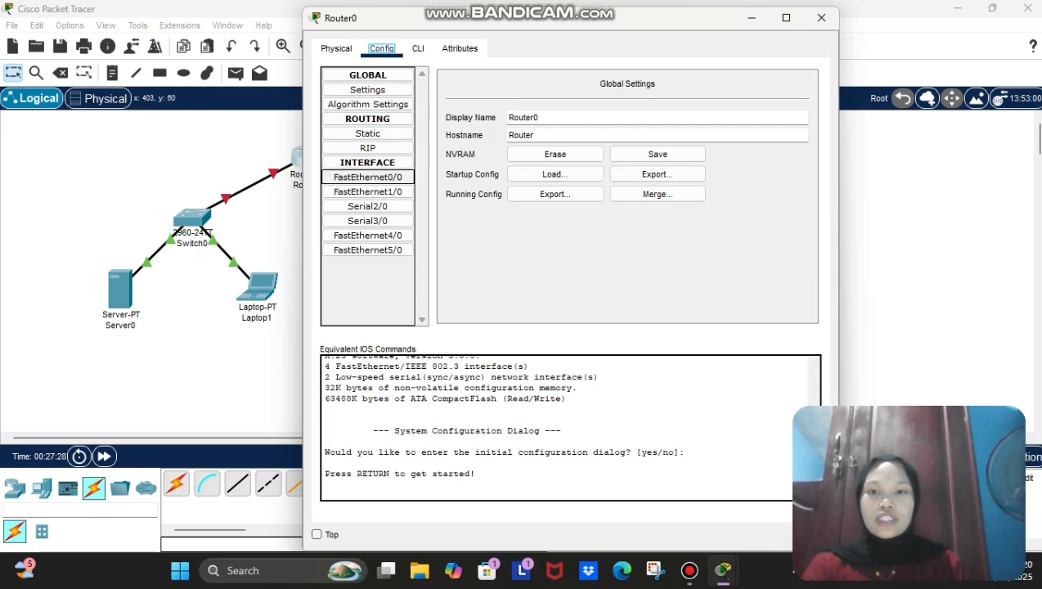
{"action": "left_click", "coordinate": [369, 177]}
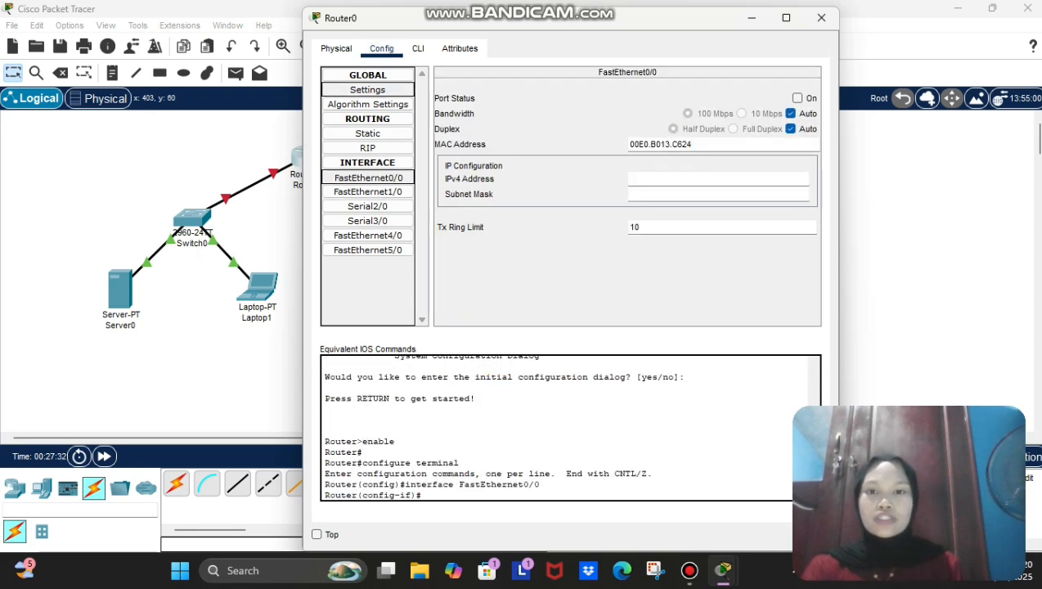
{"action": "left_click", "coordinate": [368, 90]}
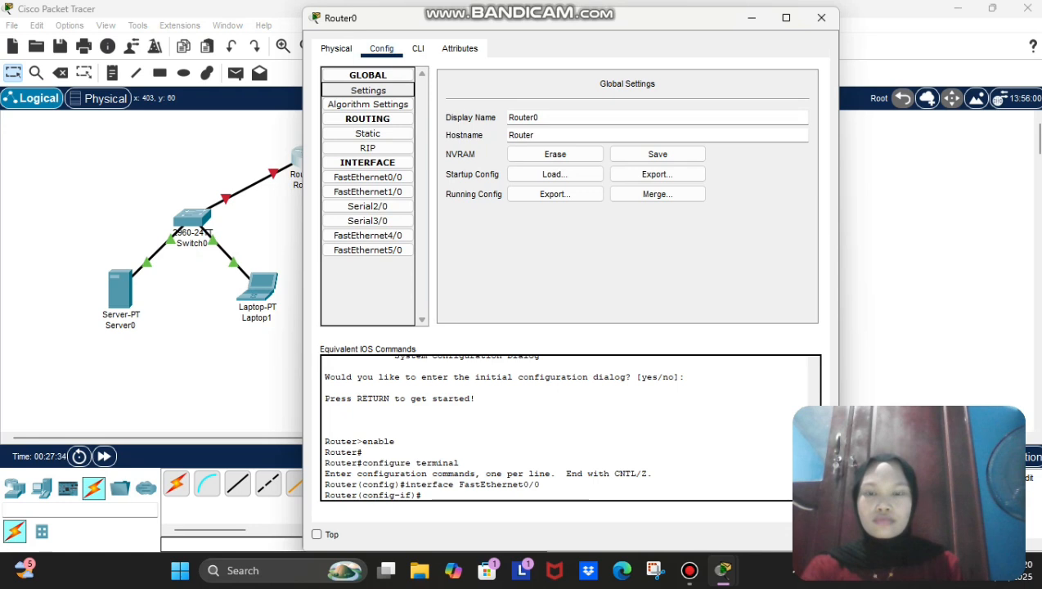
{"action": "left_click", "coordinate": [540, 117]}
{"action": "key", "text": "BackSpace"}
{"action": "type", "text": "1"}
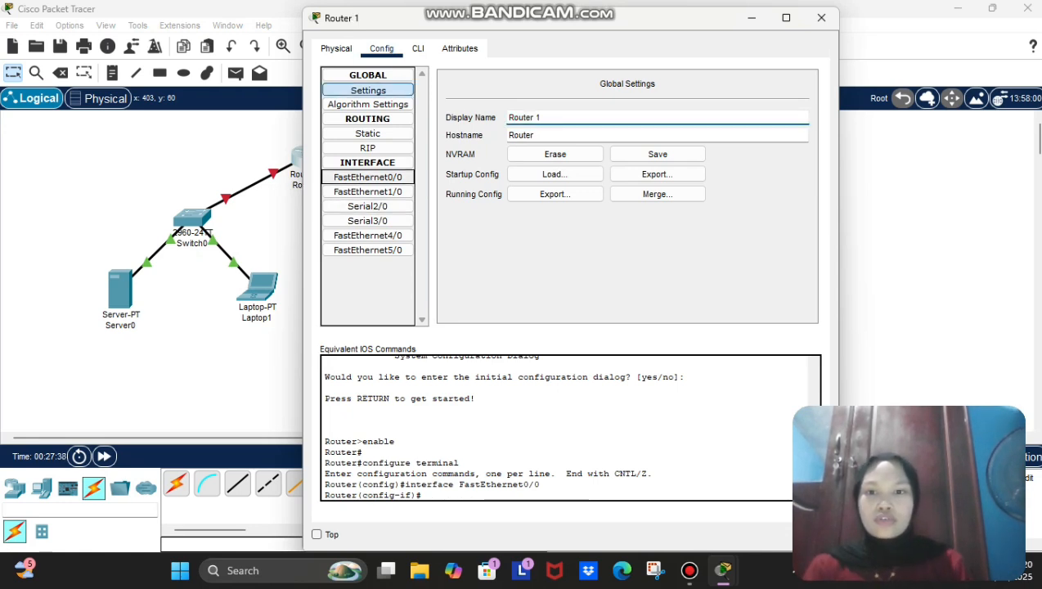
Step: Give FastEthernet0/0 address 192.168.1.254 with mask 255.255.255.0 and turn the port on
{"action": "left_click", "coordinate": [368, 176]}
{"action": "left_click", "coordinate": [631, 179]}
{"action": "type", "text": "192.168"}
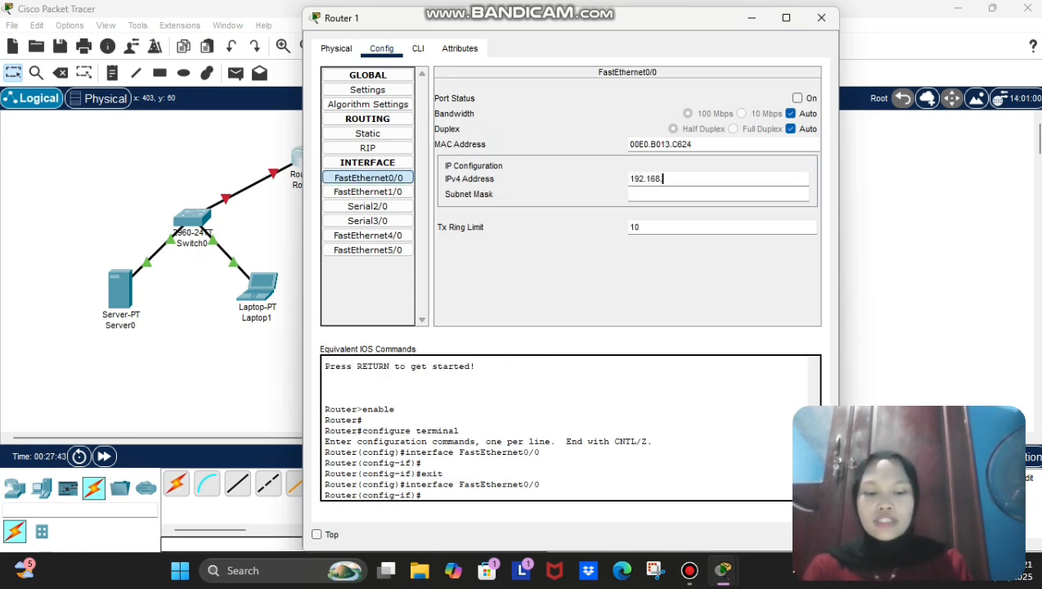
{"action": "type", "text": ".1.254"}
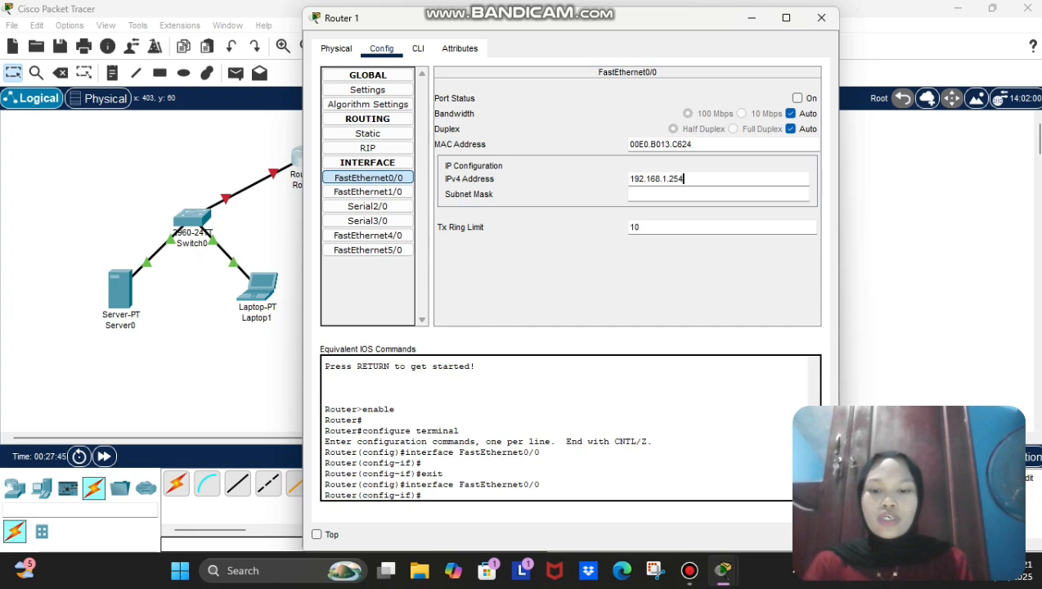
{"action": "key", "text": "Return"}
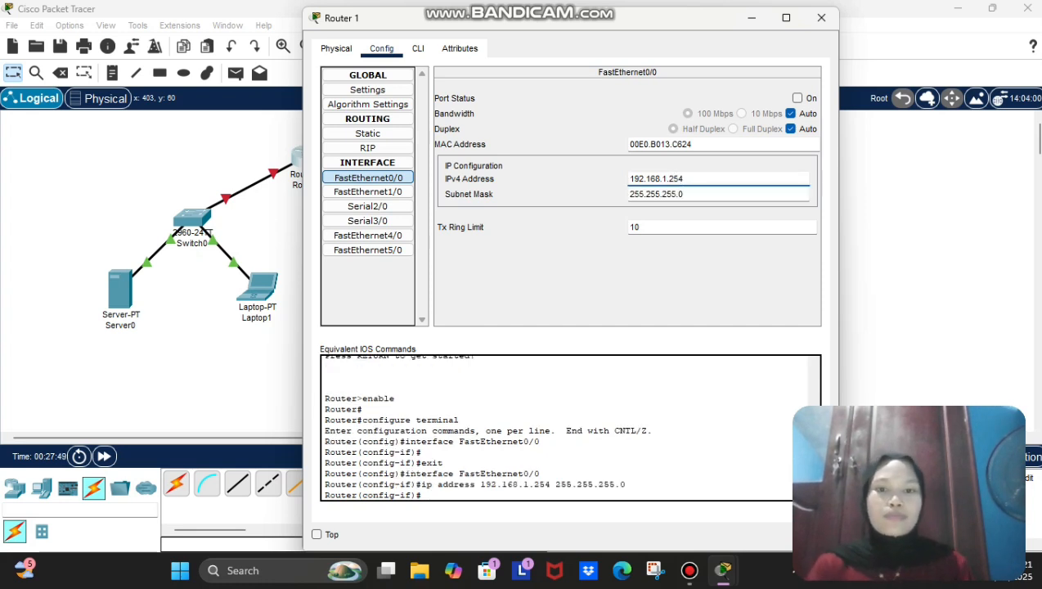
{"action": "left_click", "coordinate": [798, 98]}
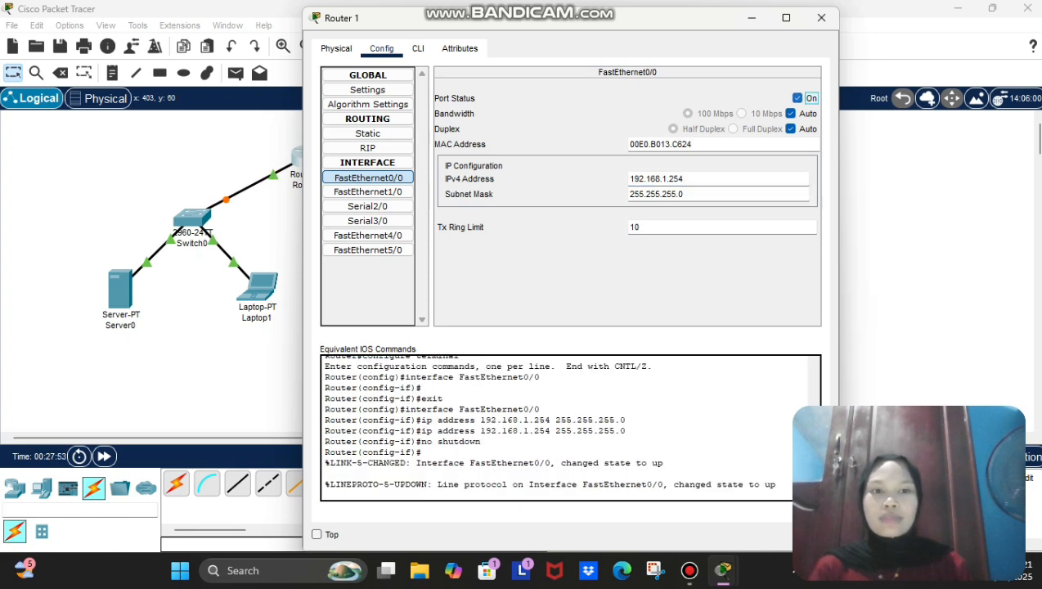
Step: Give FastEthernet1/0 address 12.12.12.1 with mask 255.0.0.0, enable it, and close the window
{"action": "left_click", "coordinate": [368, 192]}
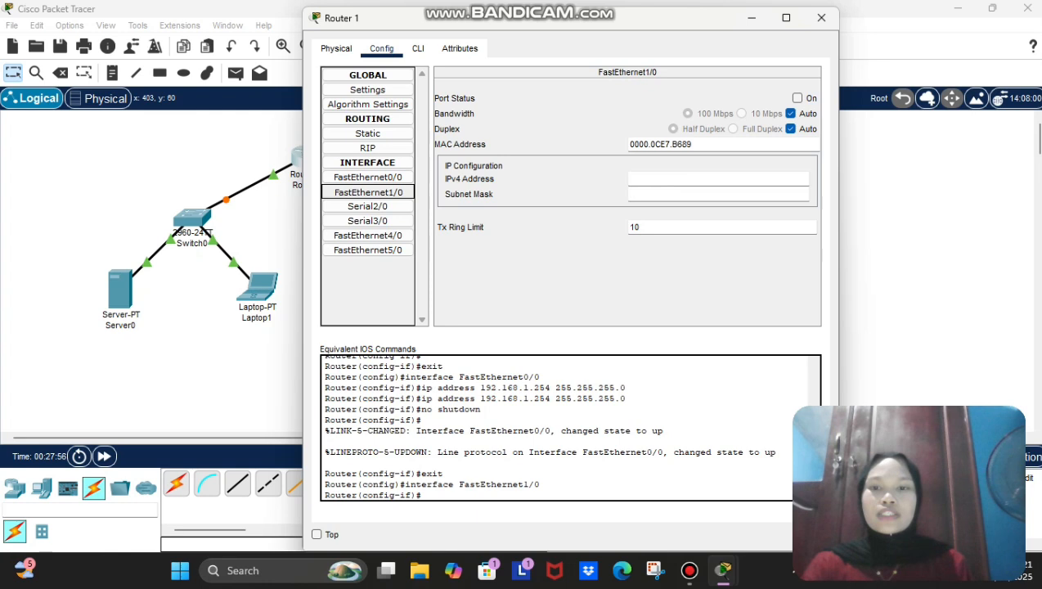
{"action": "left_click", "coordinate": [718, 179]}
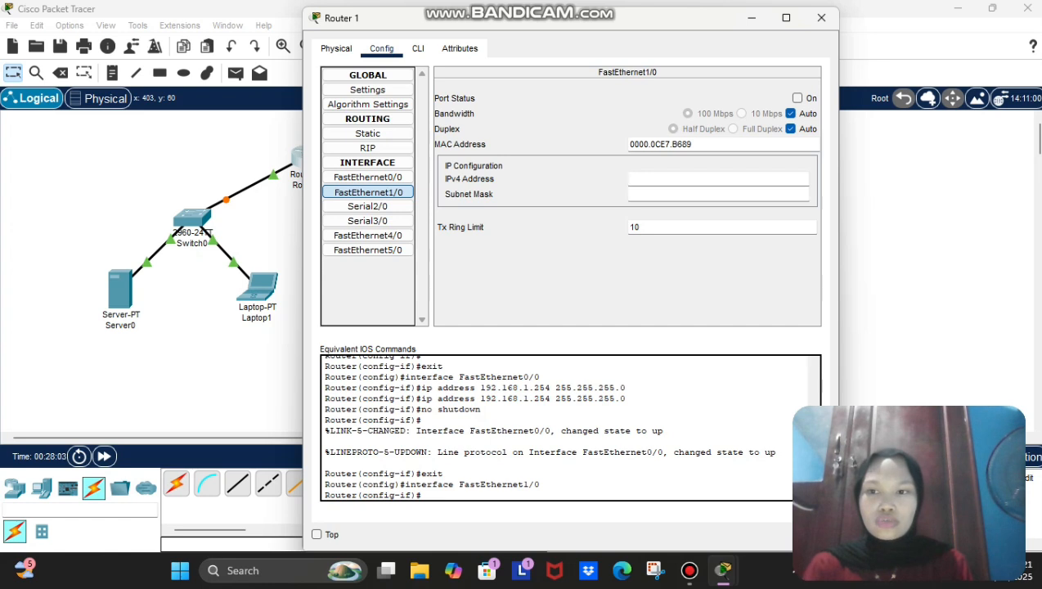
{"action": "type", "text": "12.12."}
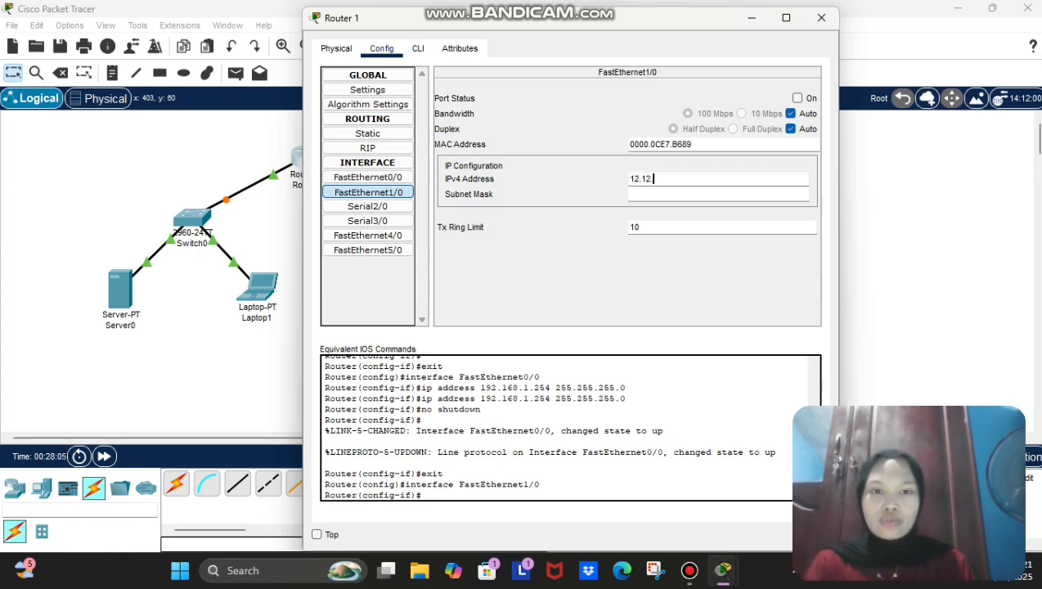
{"action": "type", "text": "12.1"}
{"action": "key", "text": "Return"}
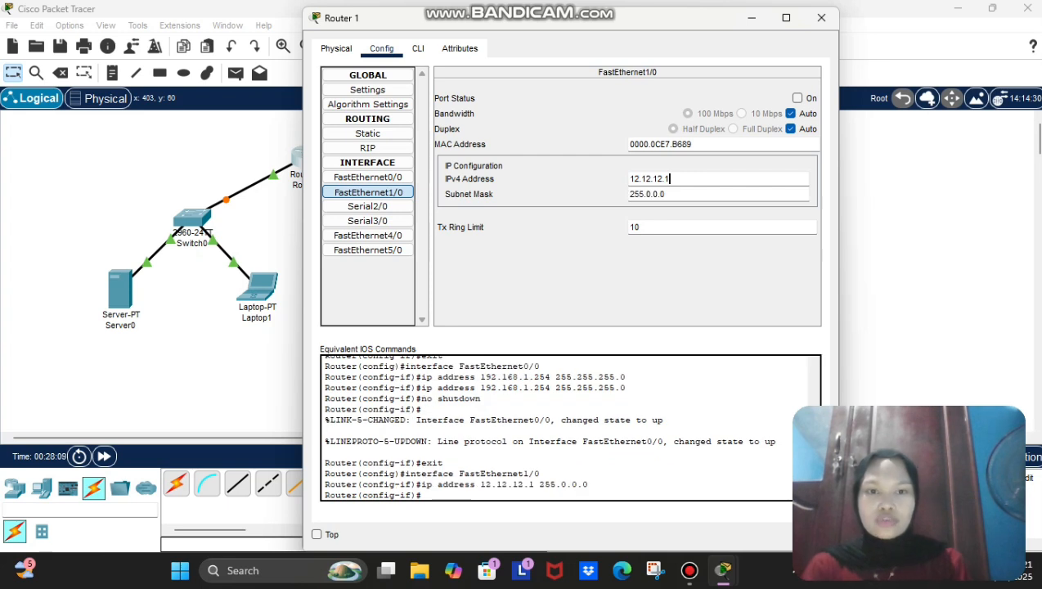
{"action": "left_click", "coordinate": [798, 98]}
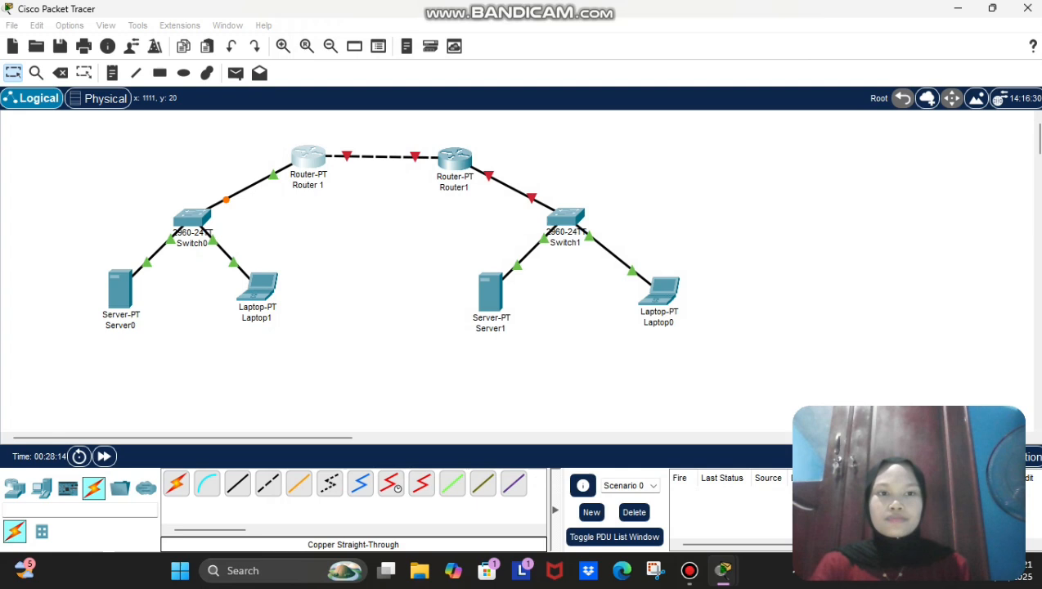
{"action": "left_click", "coordinate": [821, 18]}
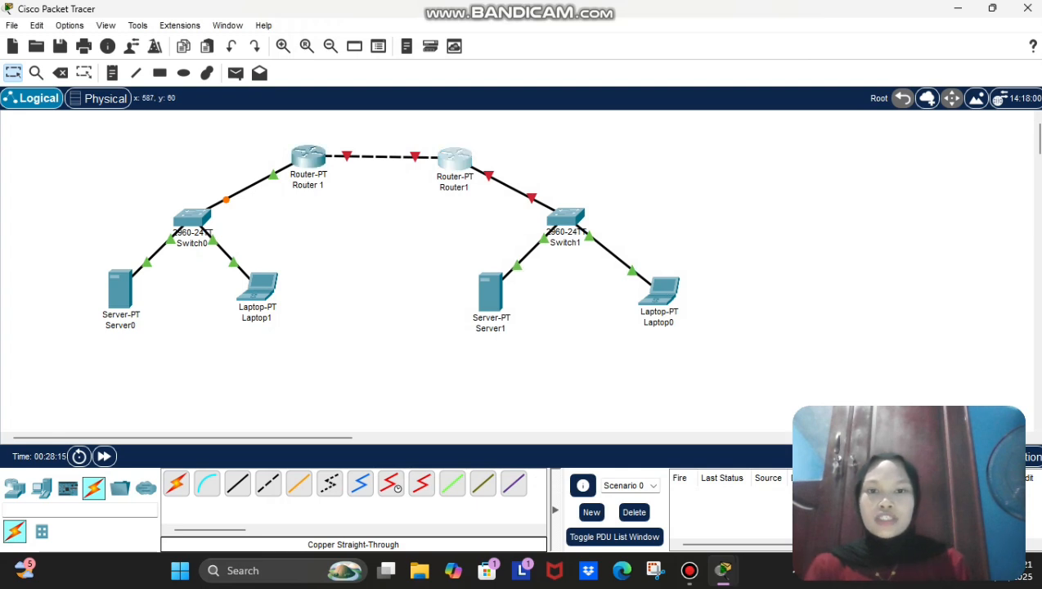
Step: Rename the second router to Router2
{"action": "left_click", "coordinate": [455, 157]}
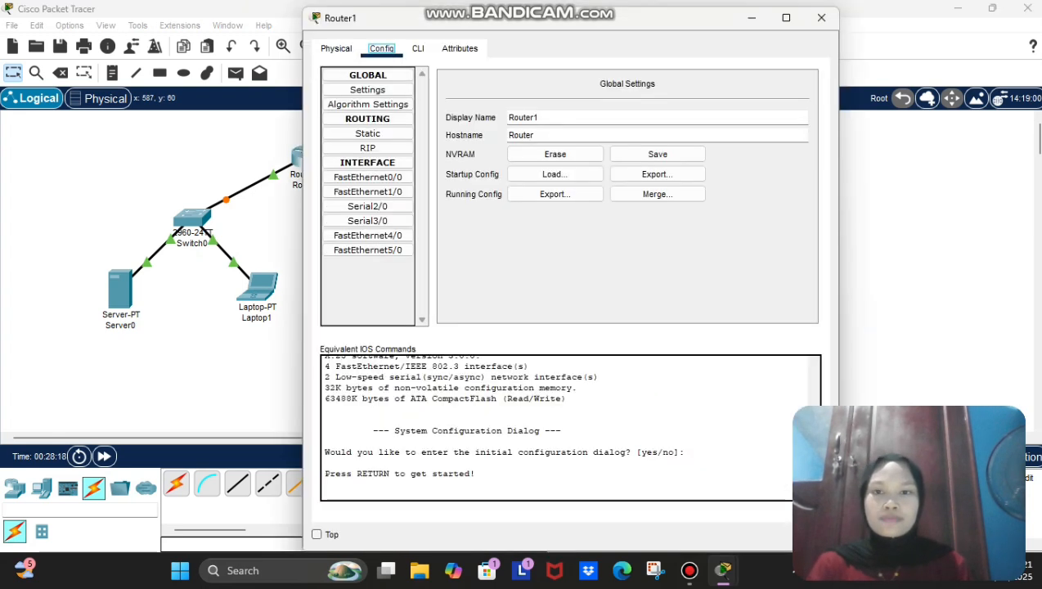
{"action": "key", "text": "BackSpace"}
{"action": "type", "text": "2"}
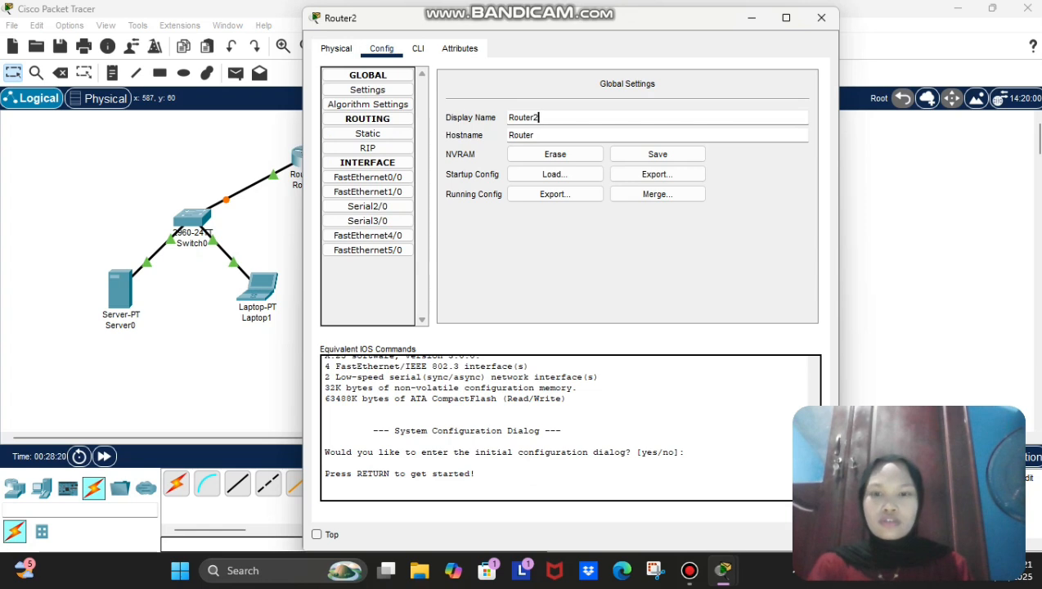
{"action": "key", "text": "BackSpace"}
{"action": "type", "text": "2"}
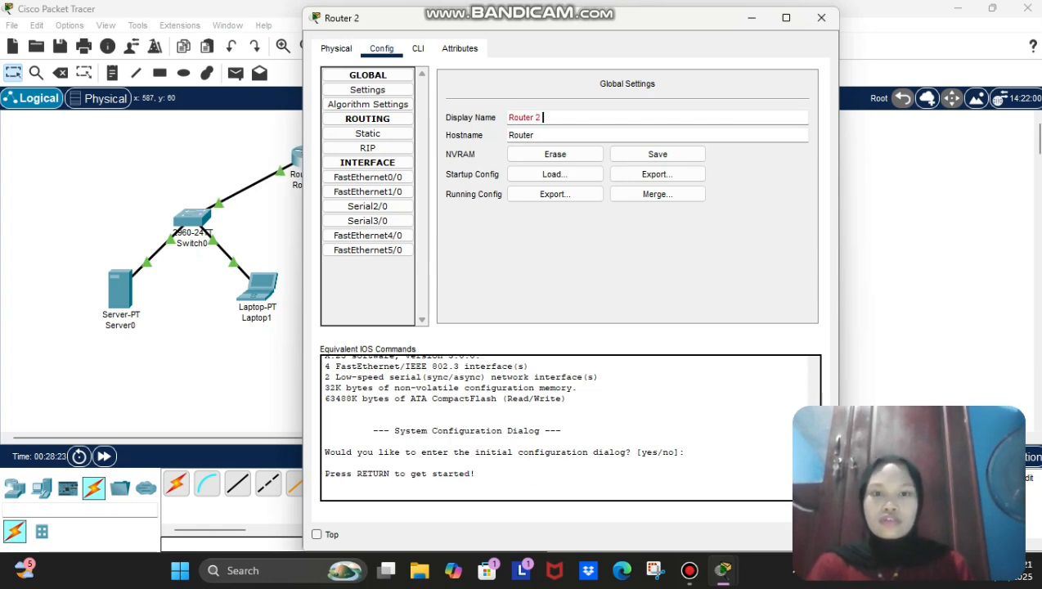
{"action": "key", "text": "BackSpace"}
{"action": "key", "text": "BackSpace"}
{"action": "type", "text": "2"}
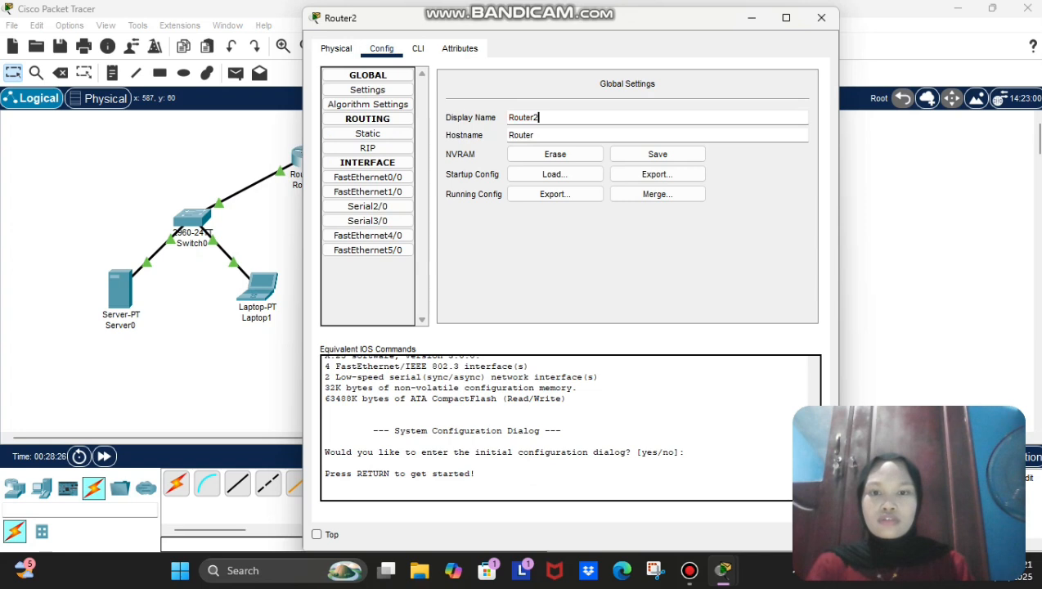
Step: Give FastEthernet0/0 address 192.168.2.254 with the default mask and turn the port on
{"action": "left_click", "coordinate": [368, 178]}
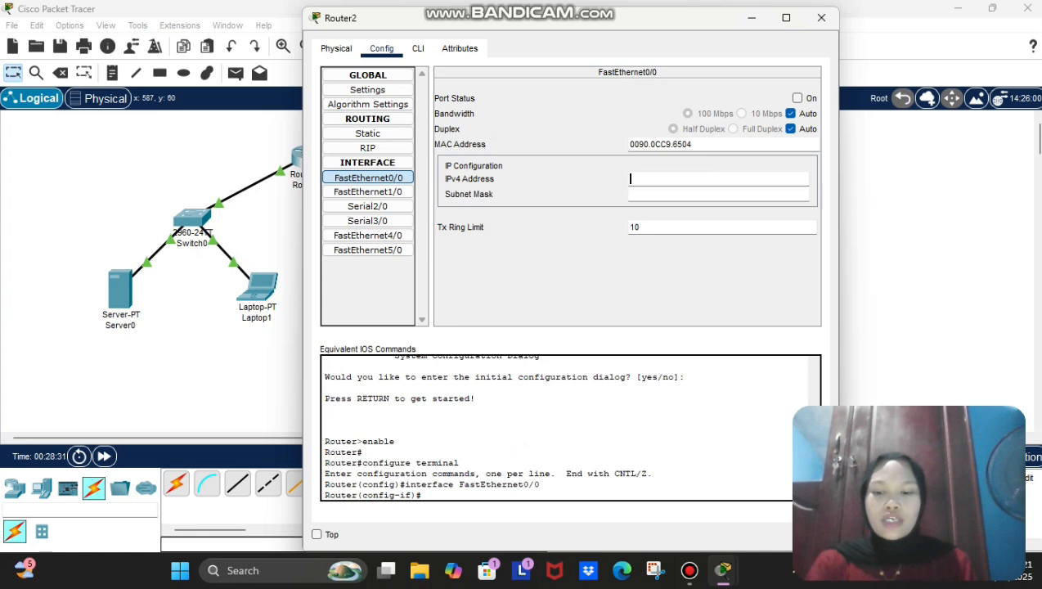
{"action": "type", "text": "10"}
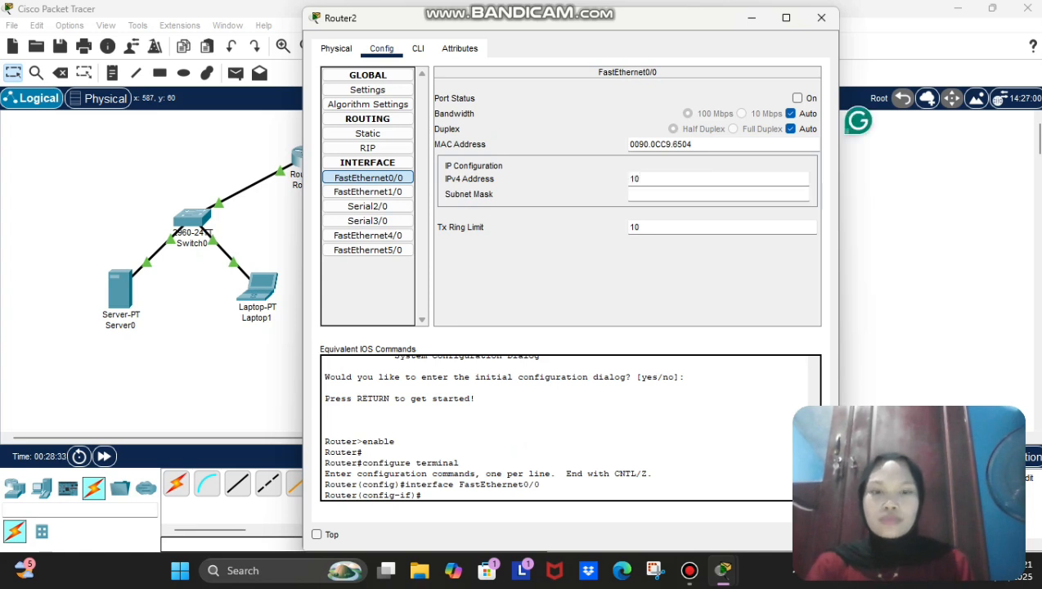
{"action": "key", "text": "BackSpace"}
{"action": "type", "text": "92.1"}
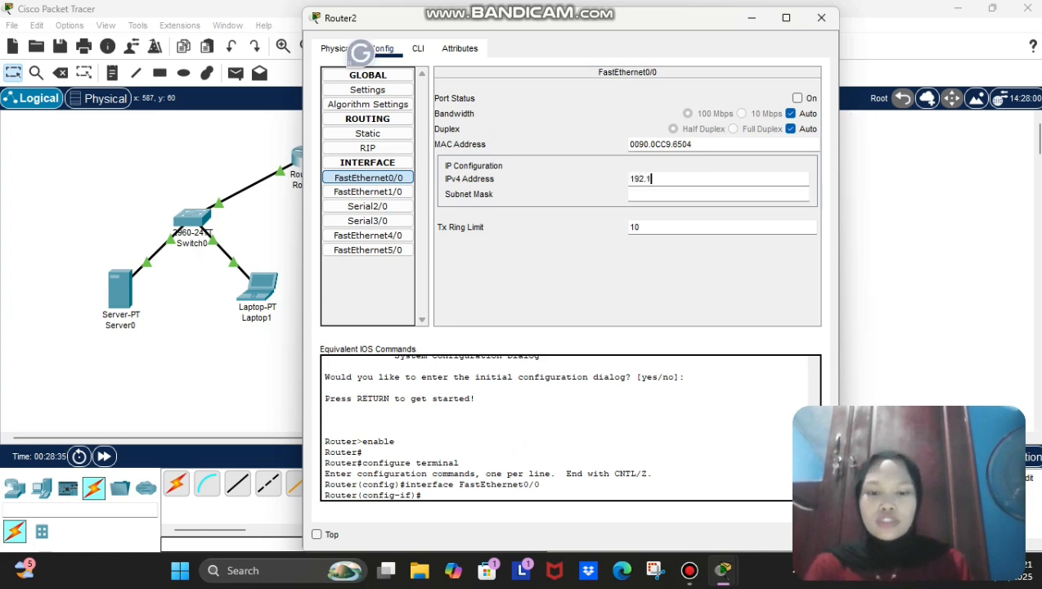
{"action": "type", "text": "68.2.254"}
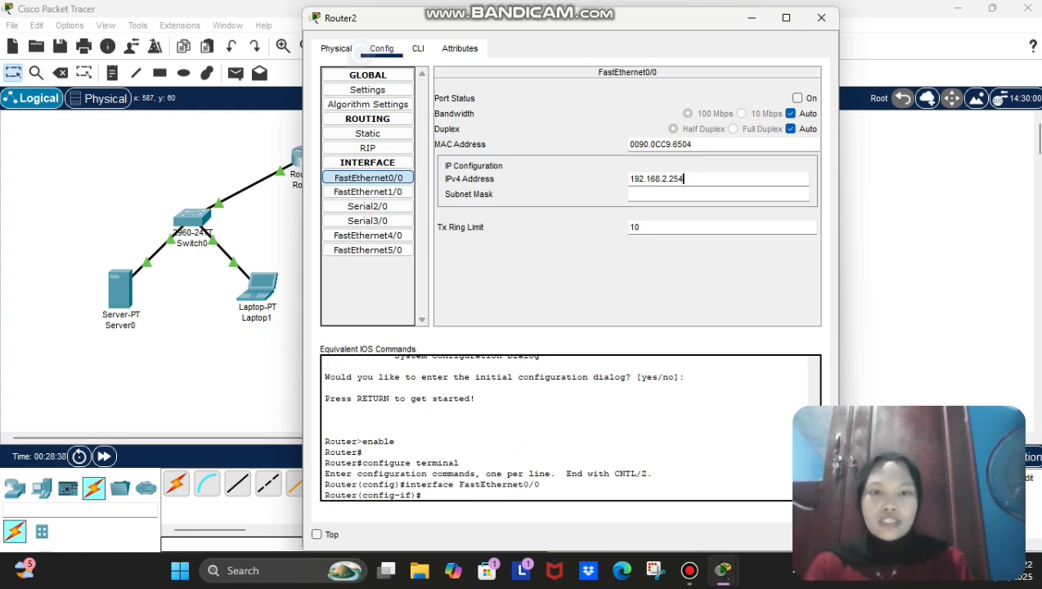
{"action": "key", "text": "Tab"}
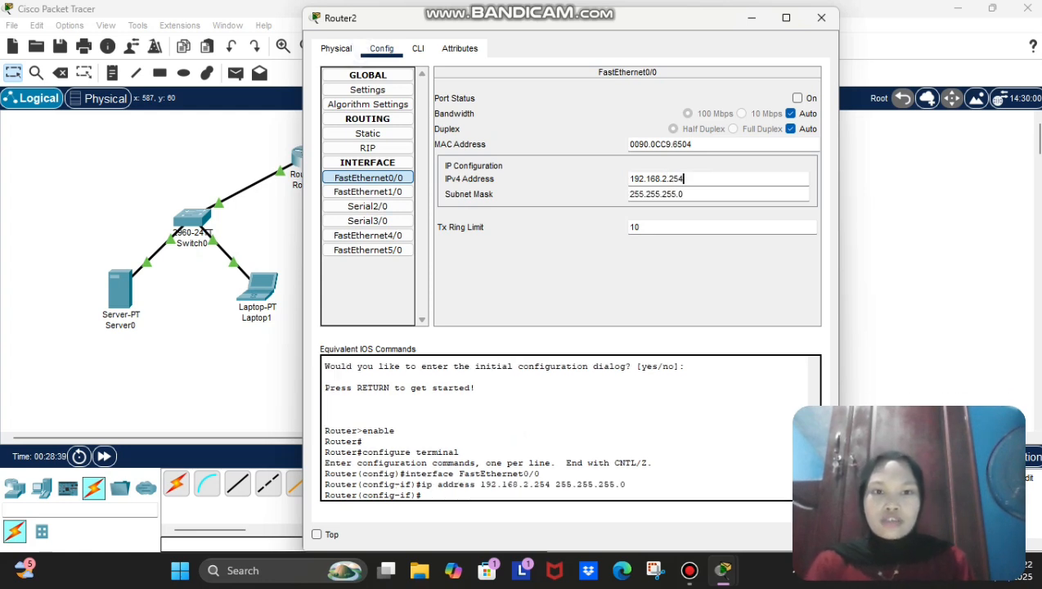
{"action": "left_click", "coordinate": [685, 178]}
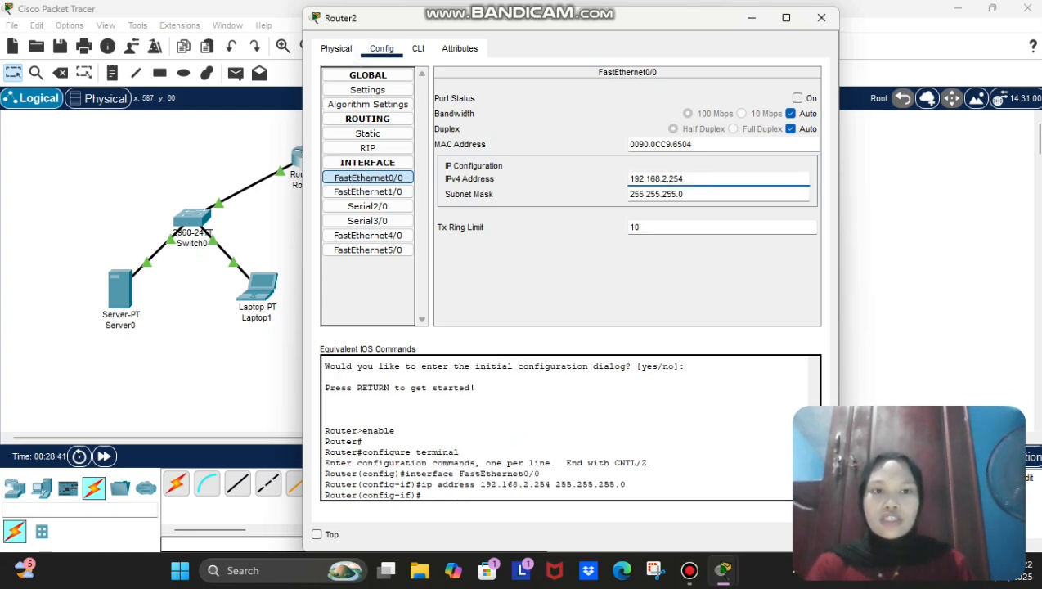
{"action": "left_click", "coordinate": [798, 98]}
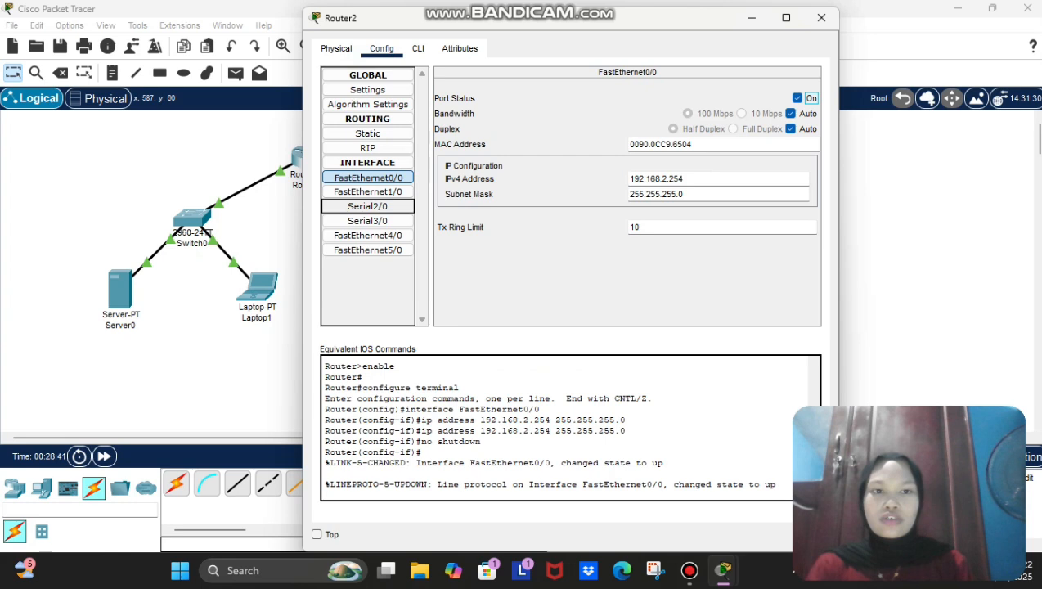
Step: Give FastEthernet1/0 address 12.12.12.2 with mask 255.0.0.0, enable it, and close the window
{"action": "left_click", "coordinate": [367, 192]}
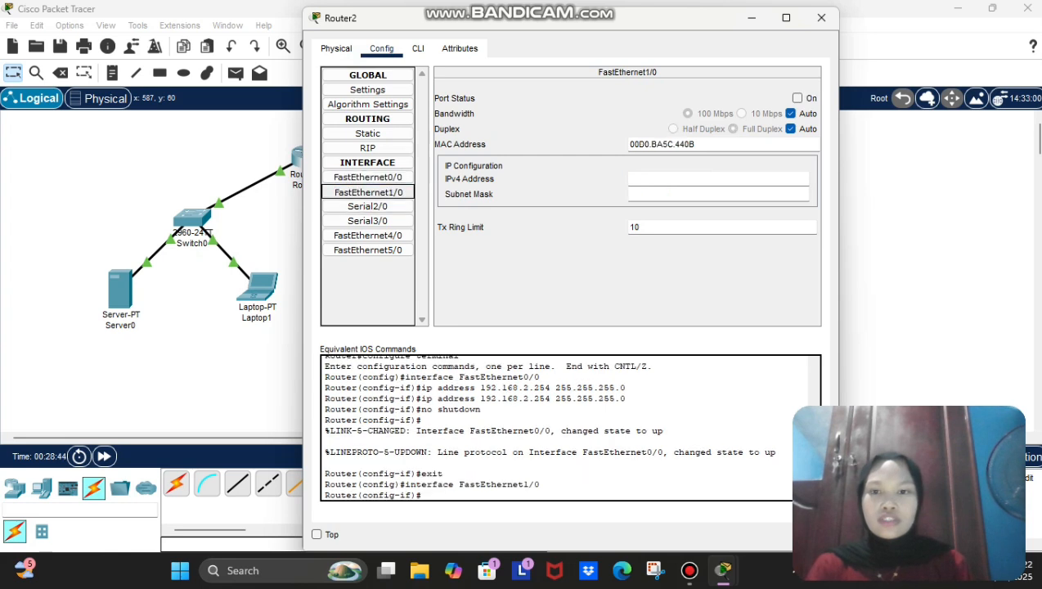
{"action": "left_click", "coordinate": [367, 192]}
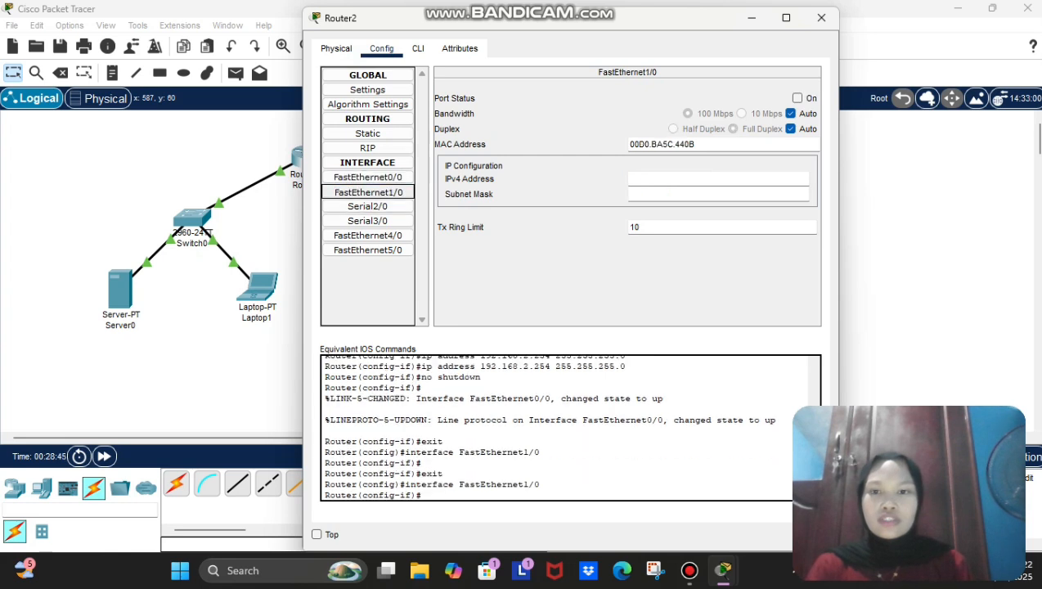
{"action": "left_click", "coordinate": [687, 179]}
{"action": "type", "text": "12.1"}
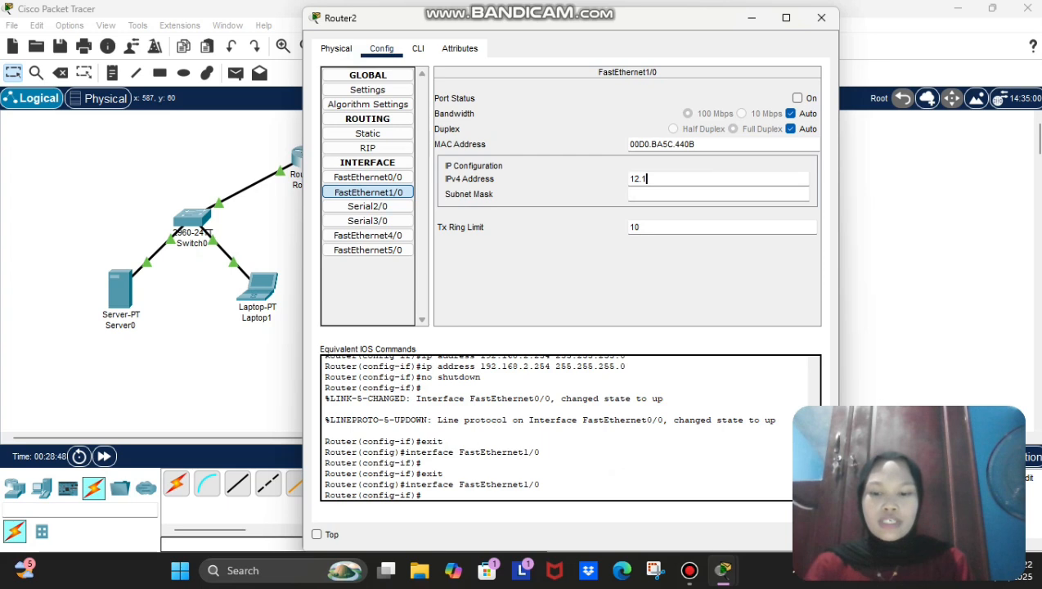
{"action": "type", "text": "2.12.2"}
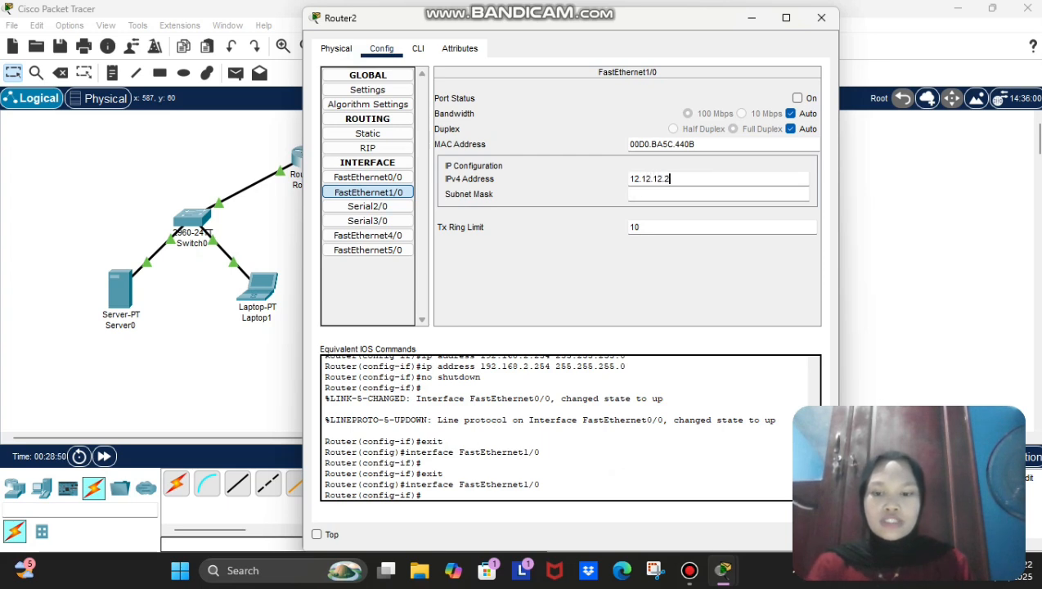
{"action": "key", "text": "Tab"}
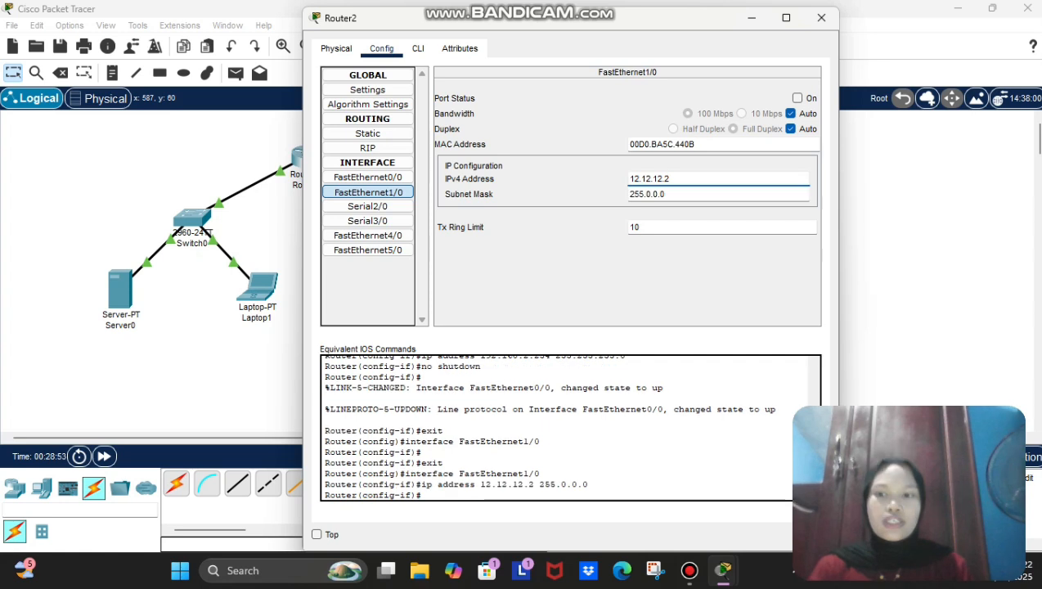
{"action": "key", "text": "Tab"}
{"action": "key", "text": "space"}
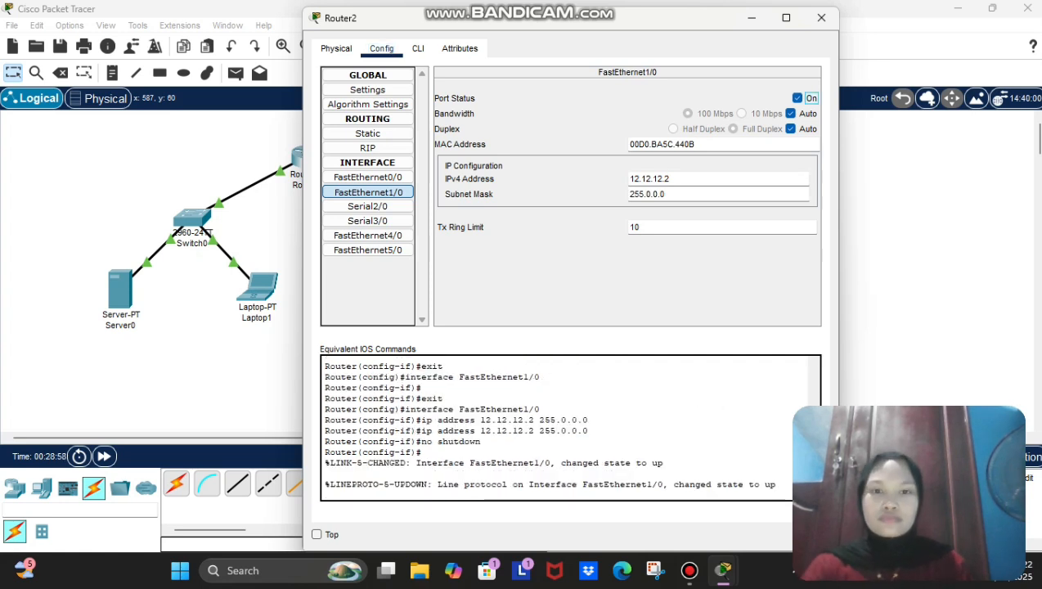
{"action": "left_click", "coordinate": [821, 18]}
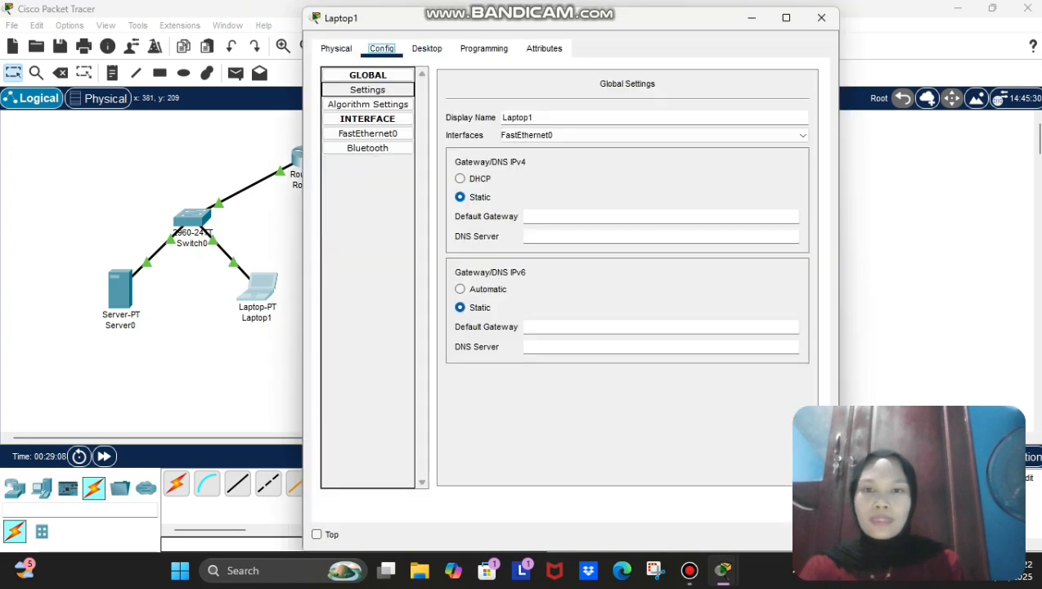
Step: Set Laptop1's IP Configuration to 192.168.1.1 with mask 255.255.255.0 and close the window
{"action": "left_click", "coordinate": [426, 48]}
{"action": "left_click", "coordinate": [368, 110]}
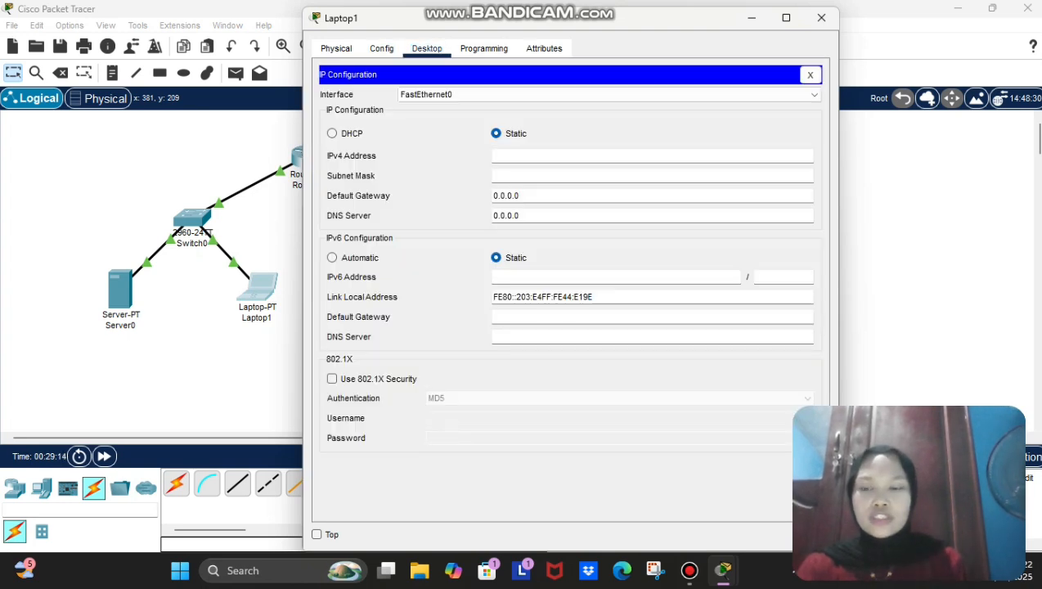
{"action": "type", "text": "192.168.1.1"}
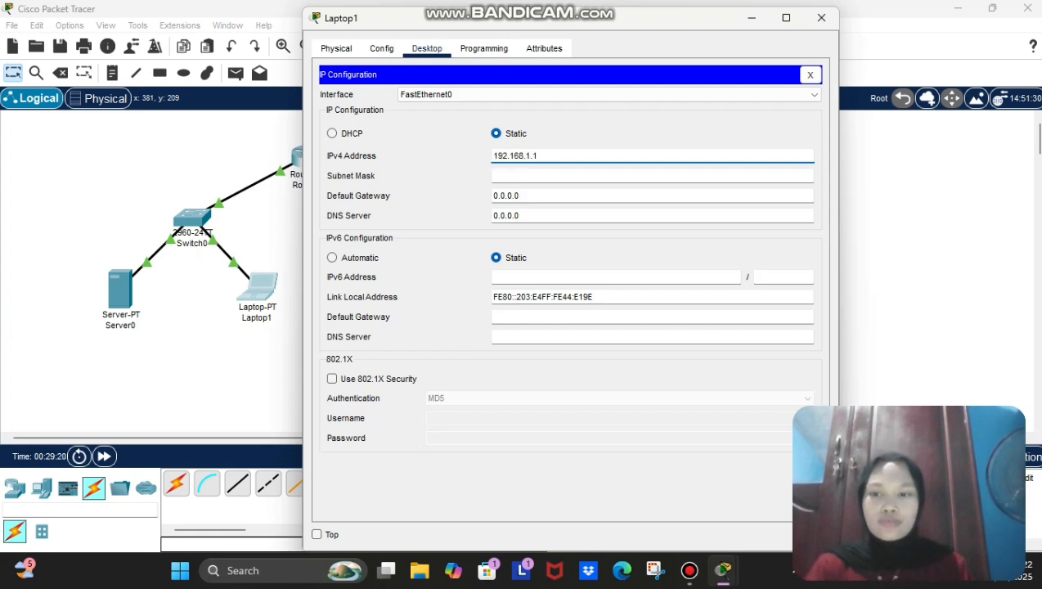
{"action": "key", "text": "Return"}
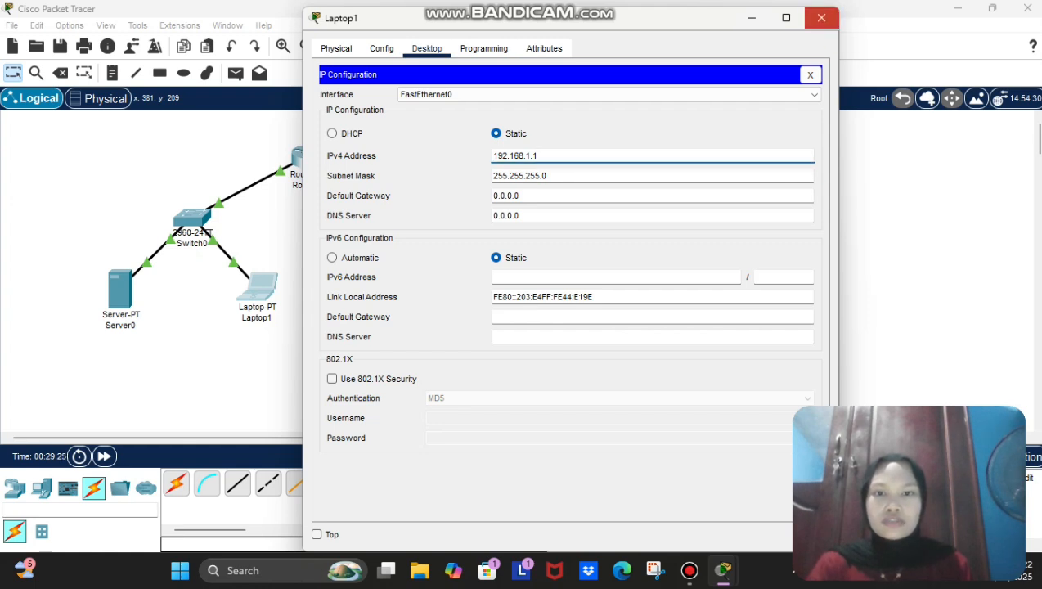
{"action": "left_click", "coordinate": [821, 17]}
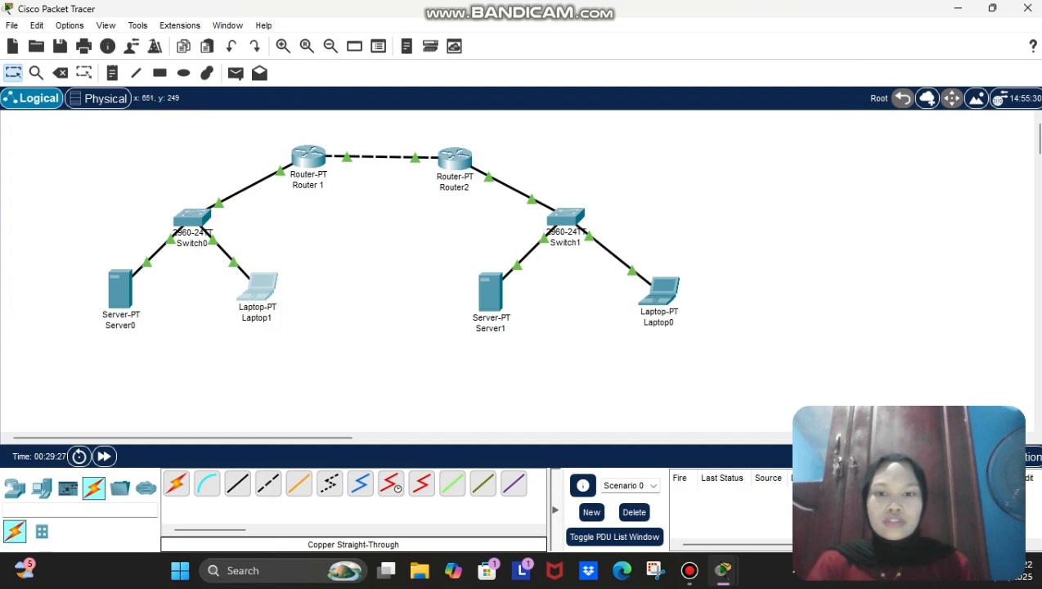
Step: Give Laptop0 the static address 192.168.2.1 with mask 255.255.255.0
{"action": "left_click", "coordinate": [661, 291]}
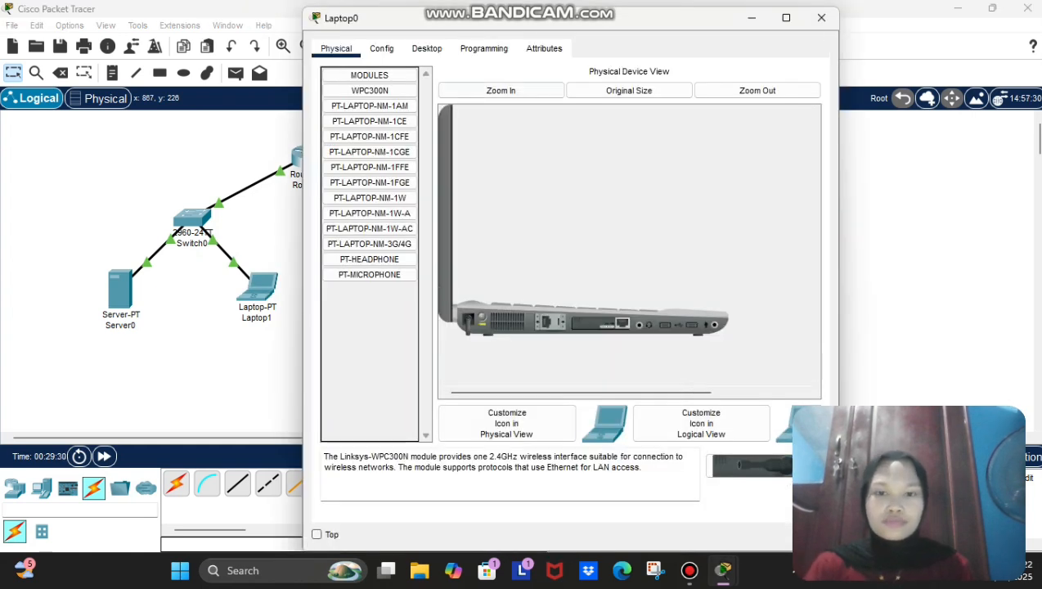
{"action": "left_click", "coordinate": [426, 48]}
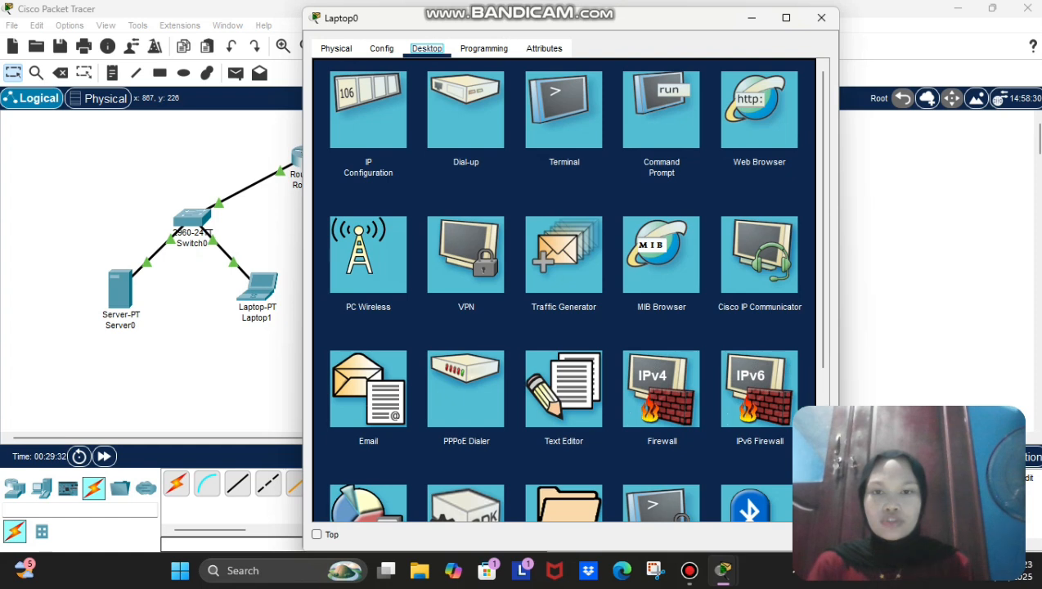
{"action": "left_click", "coordinate": [368, 114]}
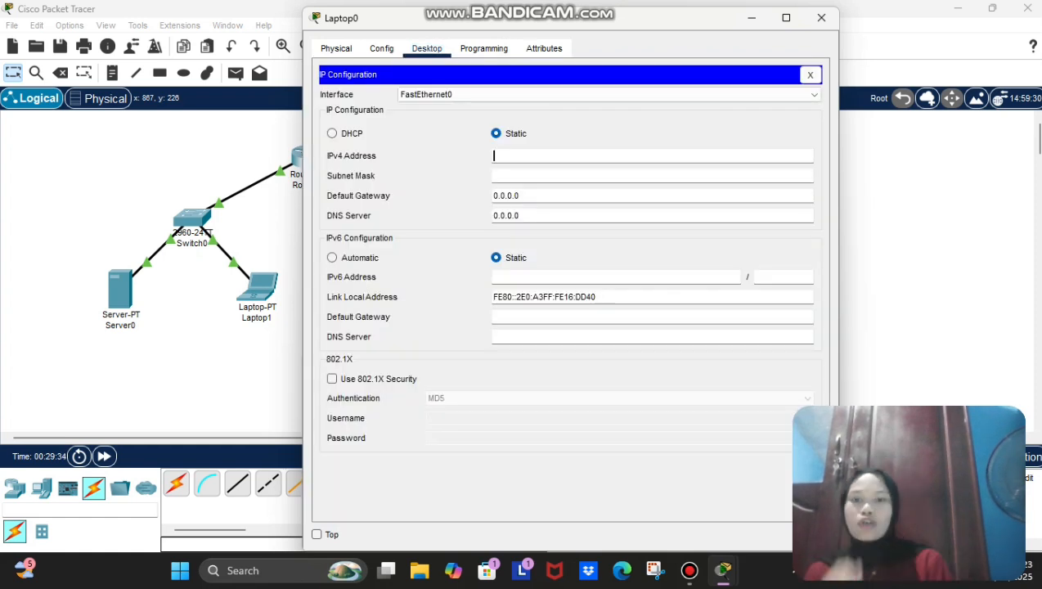
{"action": "type", "text": "192."}
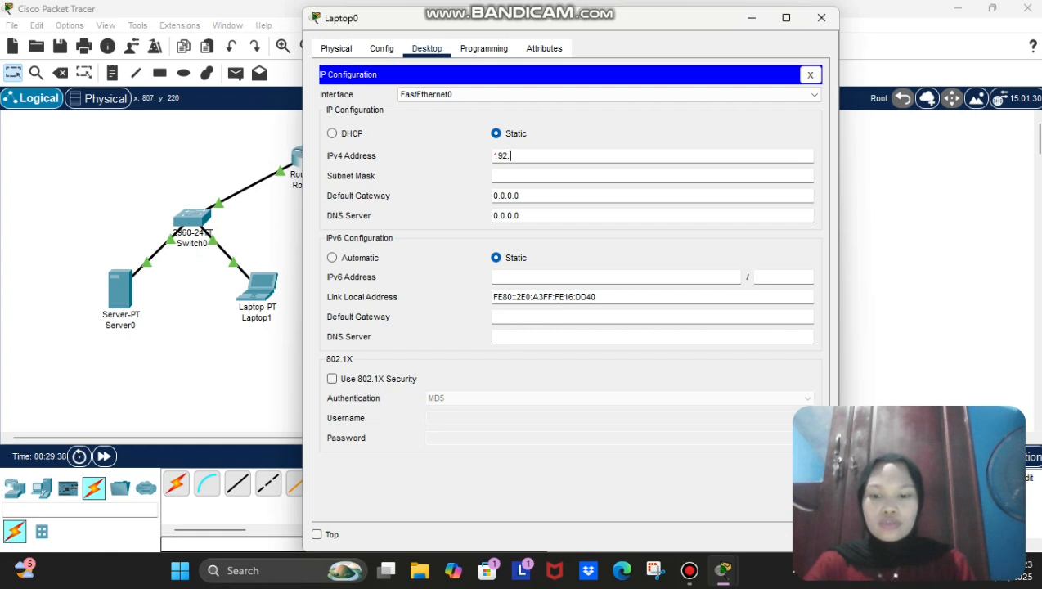
{"action": "type", "text": "168.2.1"}
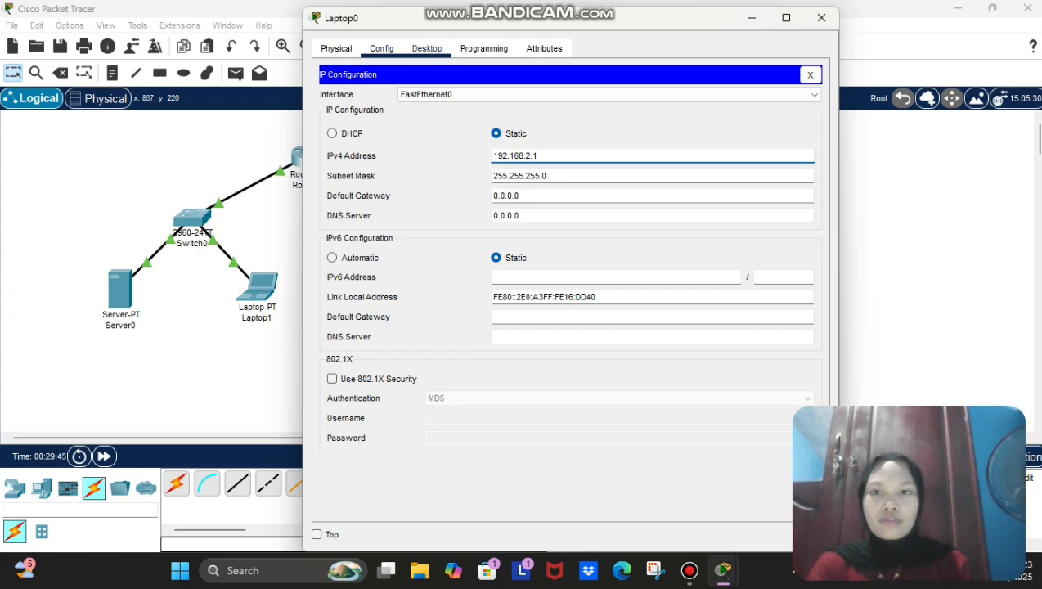
Step: Rename Laptop0 to Laptop2 and close its window
{"action": "left_click", "coordinate": [381, 48]}
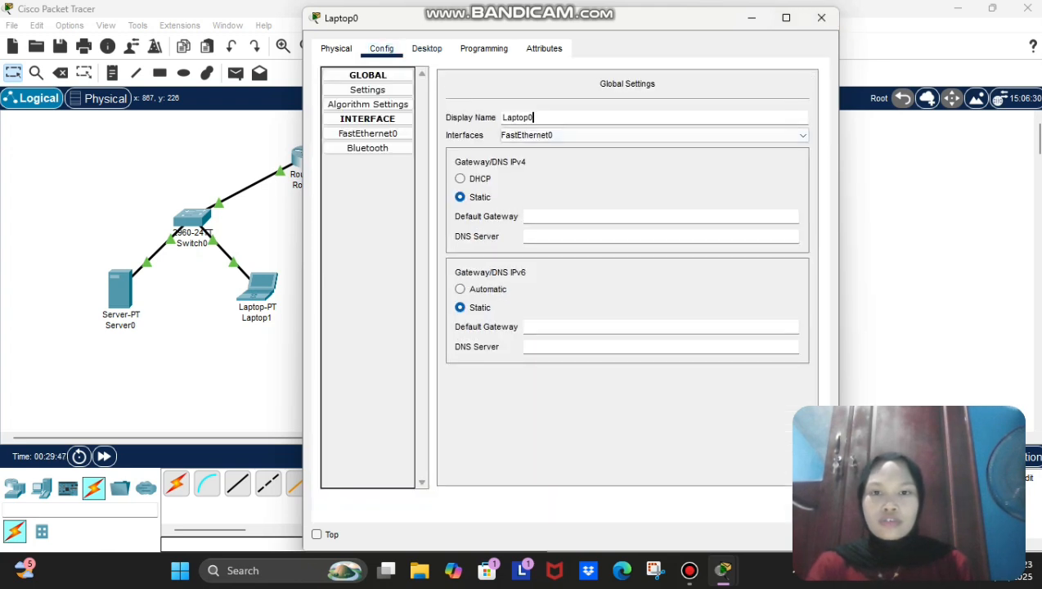
{"action": "key", "text": "BackSpace"}
{"action": "type", "text": "2"}
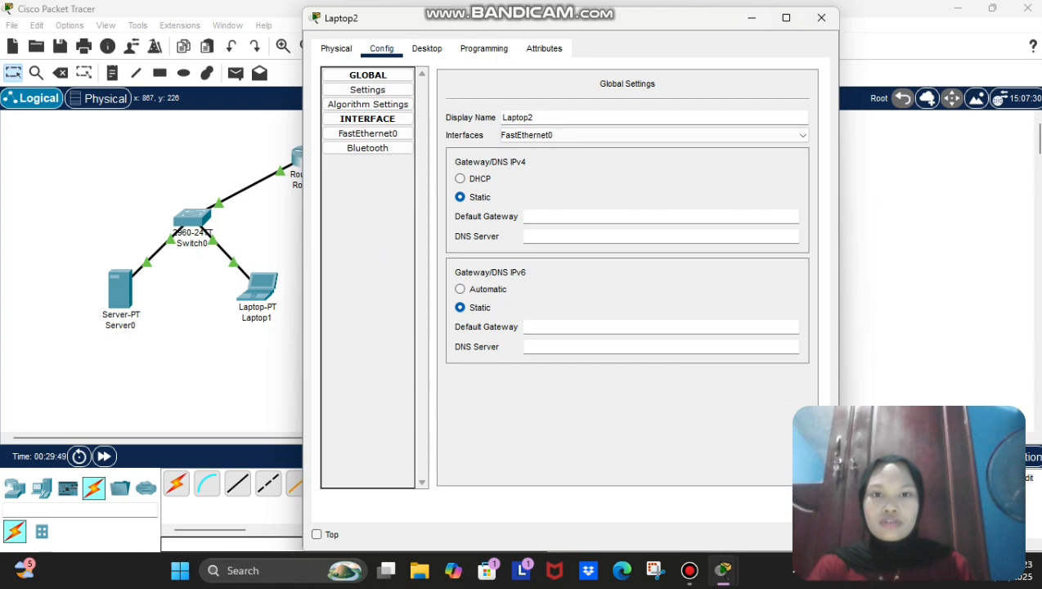
{"action": "left_click", "coordinate": [822, 17]}
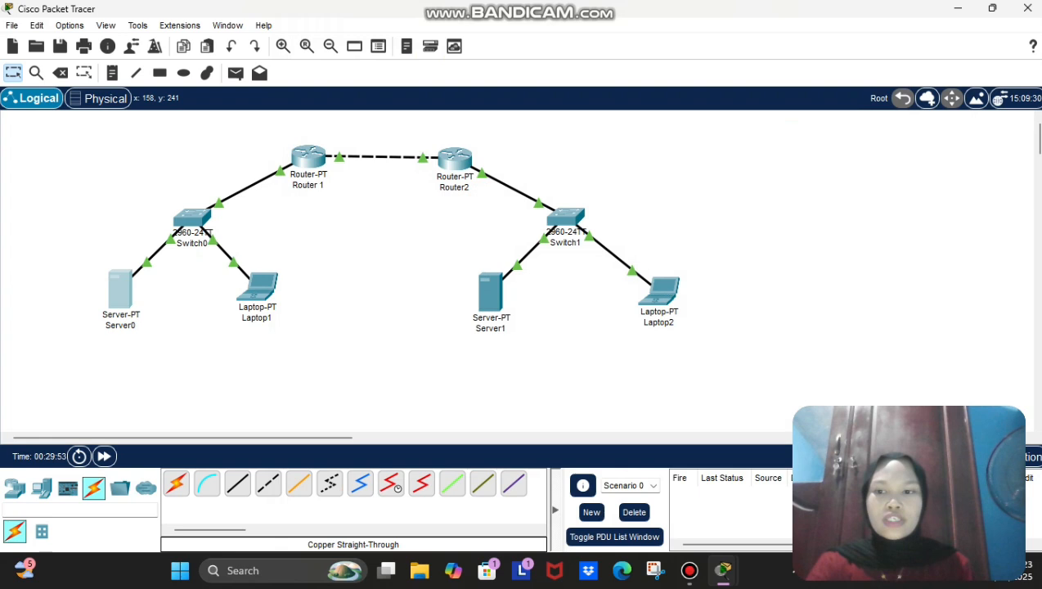
Step: Give Server0 the static address 192.168.1.11 with mask 255.255.255.0
{"action": "left_click", "coordinate": [120, 293]}
{"action": "left_click", "coordinate": [479, 48]}
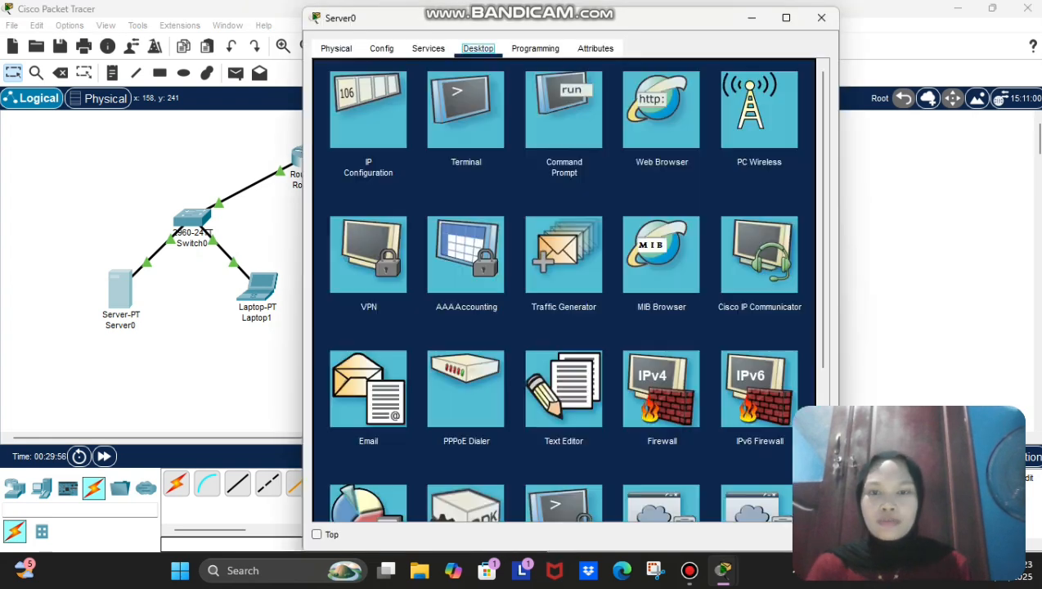
{"action": "left_click", "coordinate": [368, 110]}
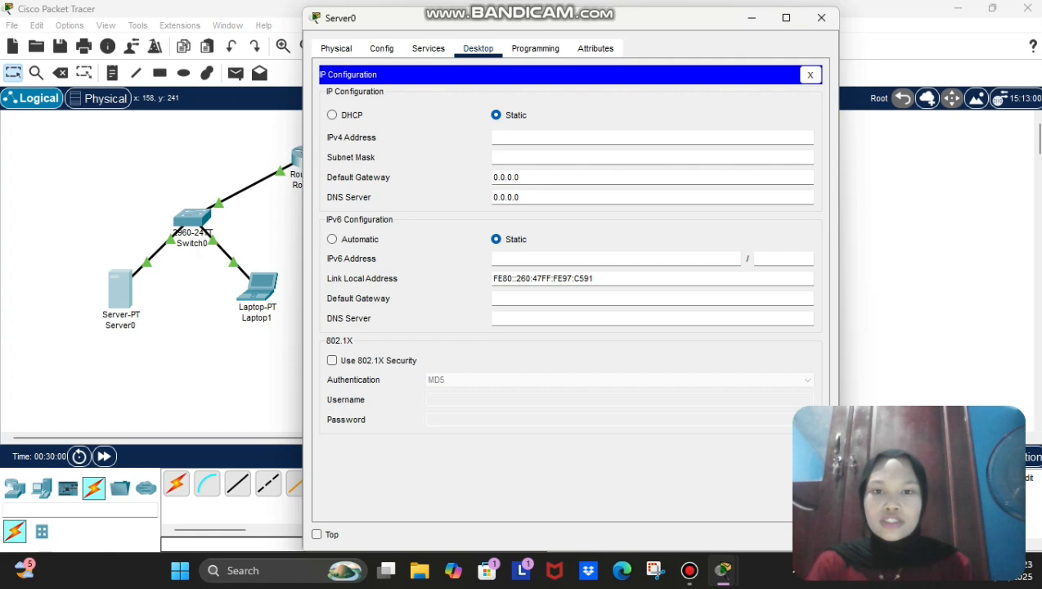
{"action": "type", "text": "192.1"}
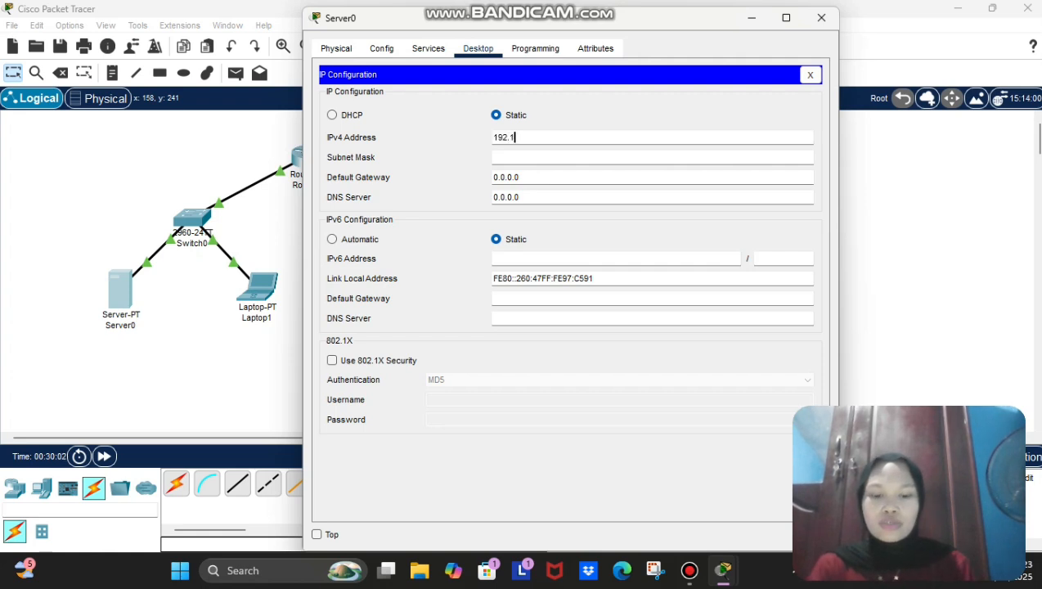
{"action": "type", "text": "68.1.11"}
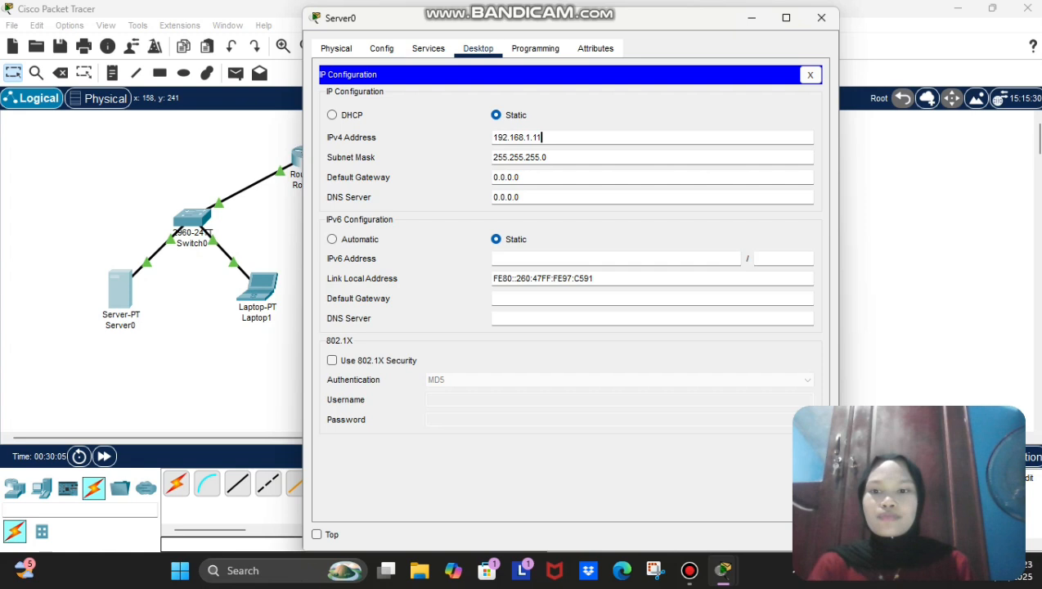
Step: Rename Server0 to 'Server 1', close it, and open the other server's window
{"action": "left_click", "coordinate": [382, 49]}
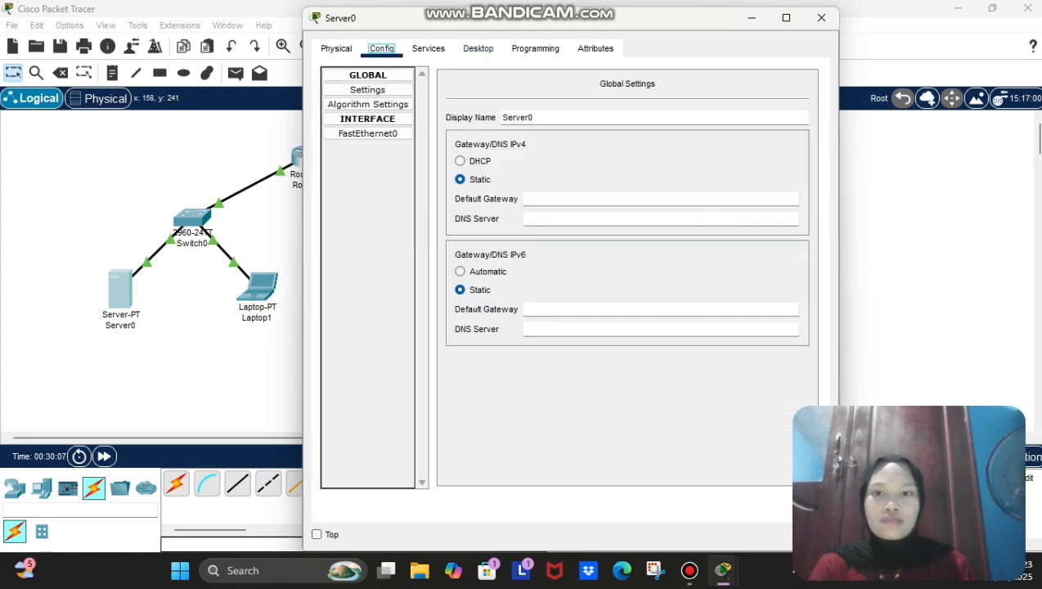
{"action": "left_click", "coordinate": [533, 117]}
{"action": "key", "text": "BackSpace"}
{"action": "type", "text": "1"}
{"action": "key", "text": "Return"}
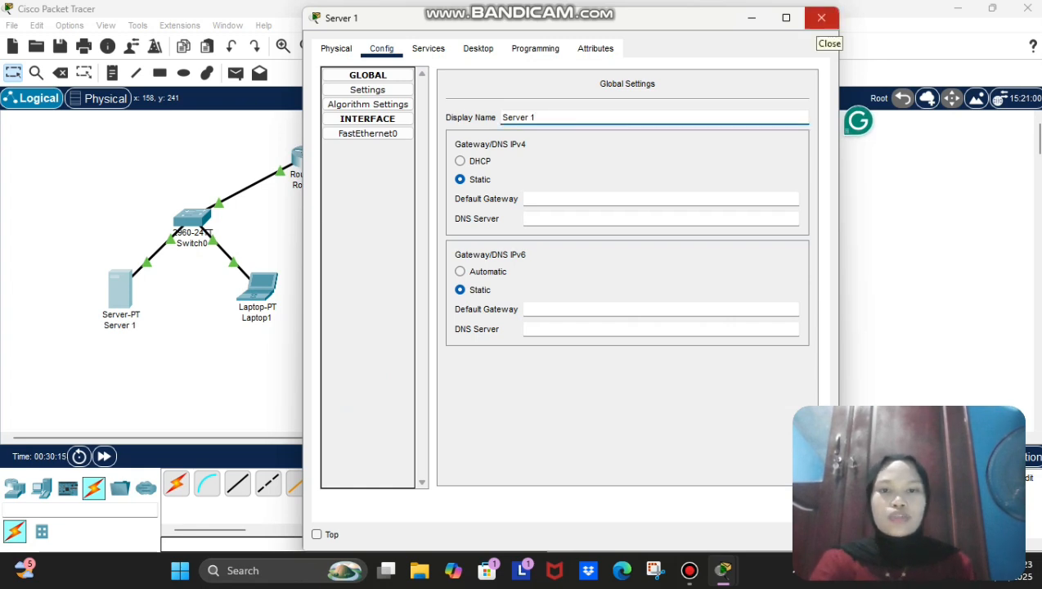
{"action": "left_click", "coordinate": [821, 17]}
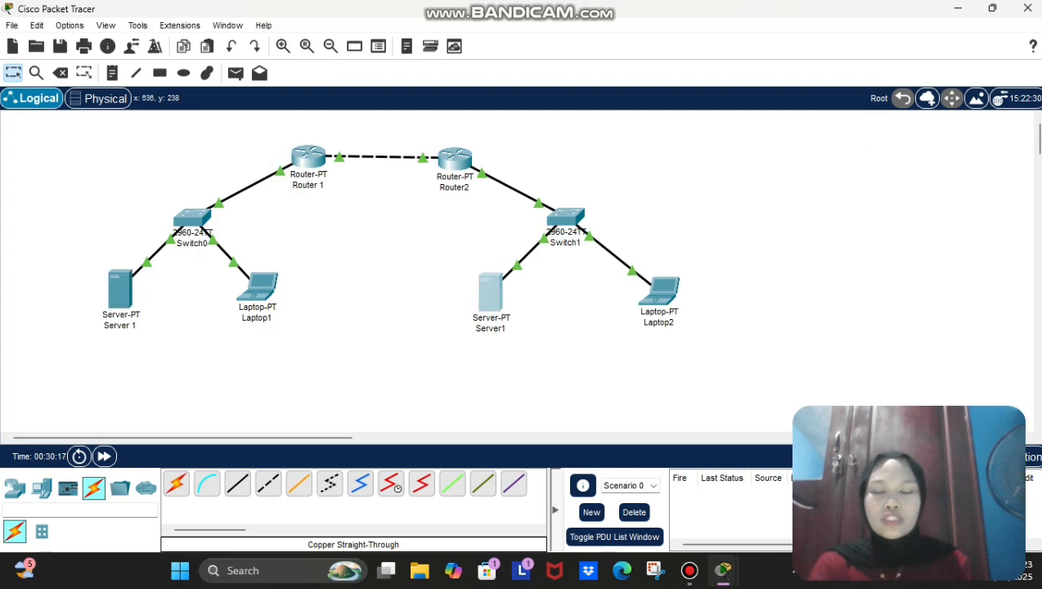
{"action": "left_click", "coordinate": [490, 290]}
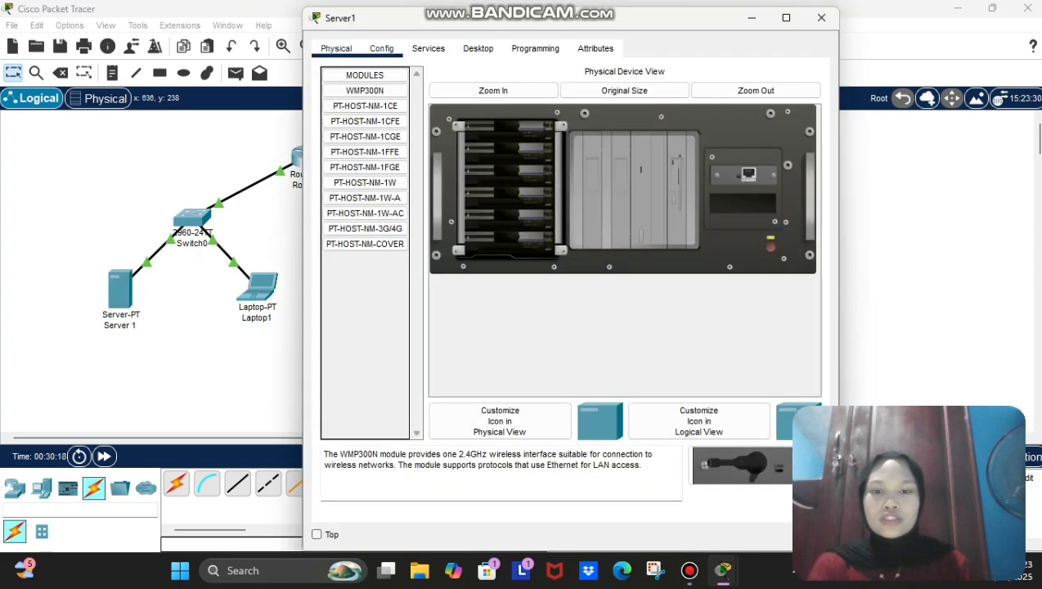
Step: Rename Server1 to Server2 in its Config settings
{"action": "left_click", "coordinate": [381, 48]}
{"action": "left_click", "coordinate": [532, 117]}
{"action": "key", "text": "BackSpace"}
{"action": "type", "text": "2"}
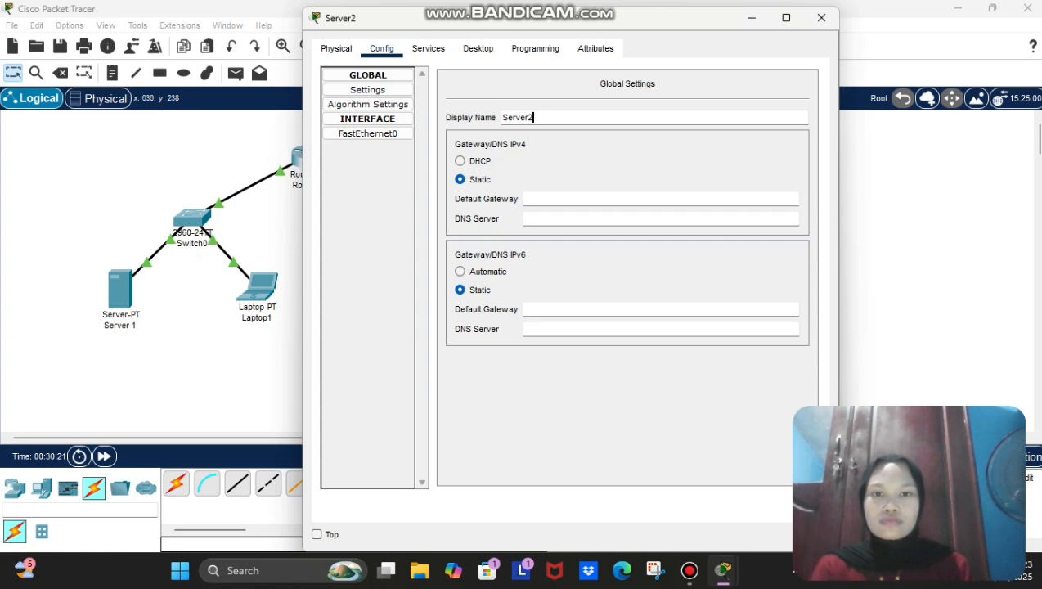
{"action": "key", "text": "BackSpace"}
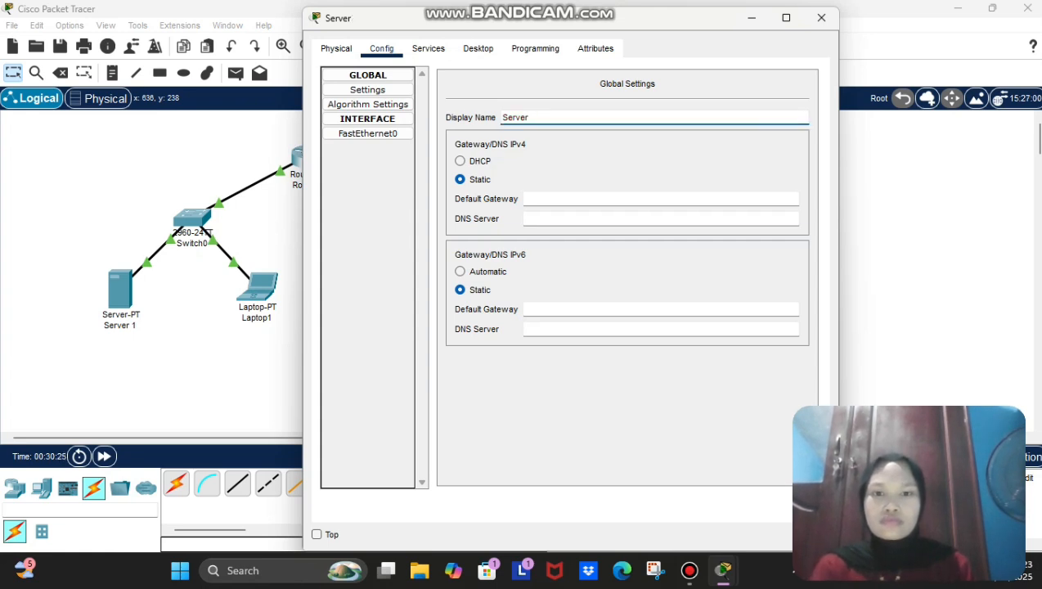
{"action": "type", "text": "2"}
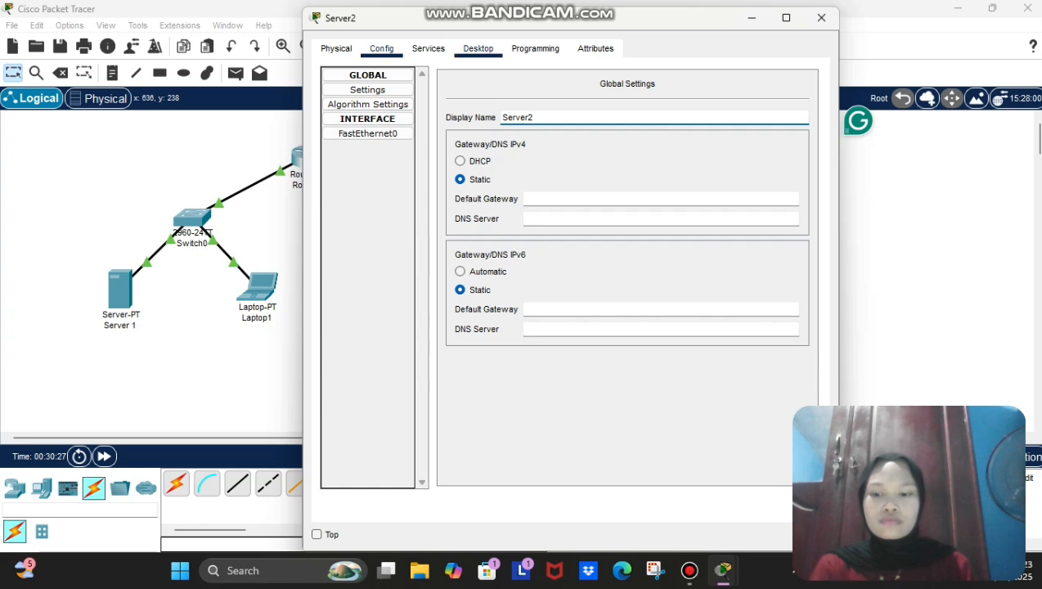
Step: Set Server2's IP Configuration to 192.168.2.11 with mask 255.255.255.0 and close the window
{"action": "left_click", "coordinate": [478, 48]}
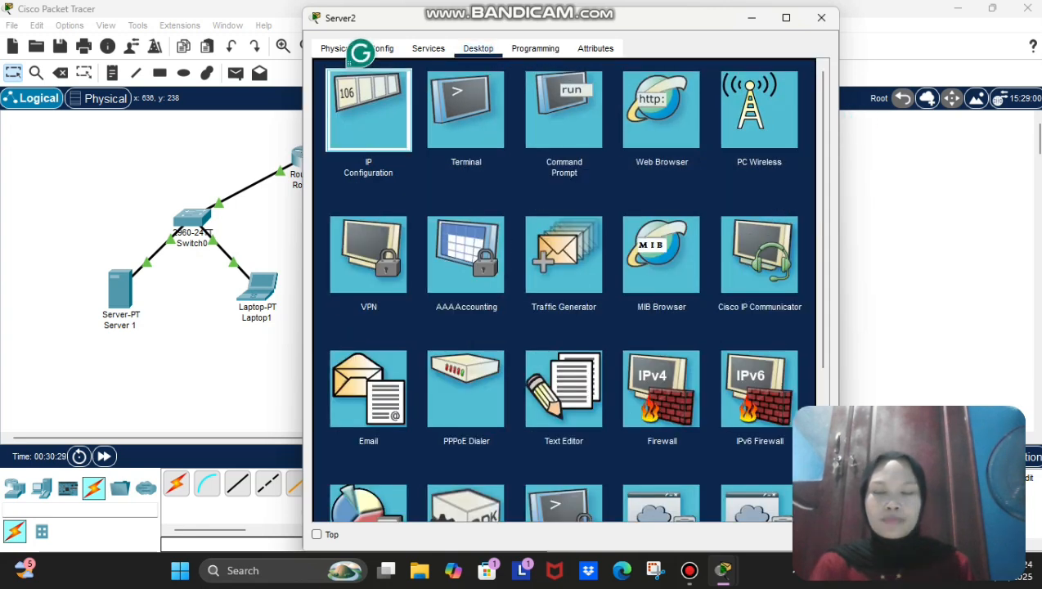
{"action": "left_click", "coordinate": [368, 111]}
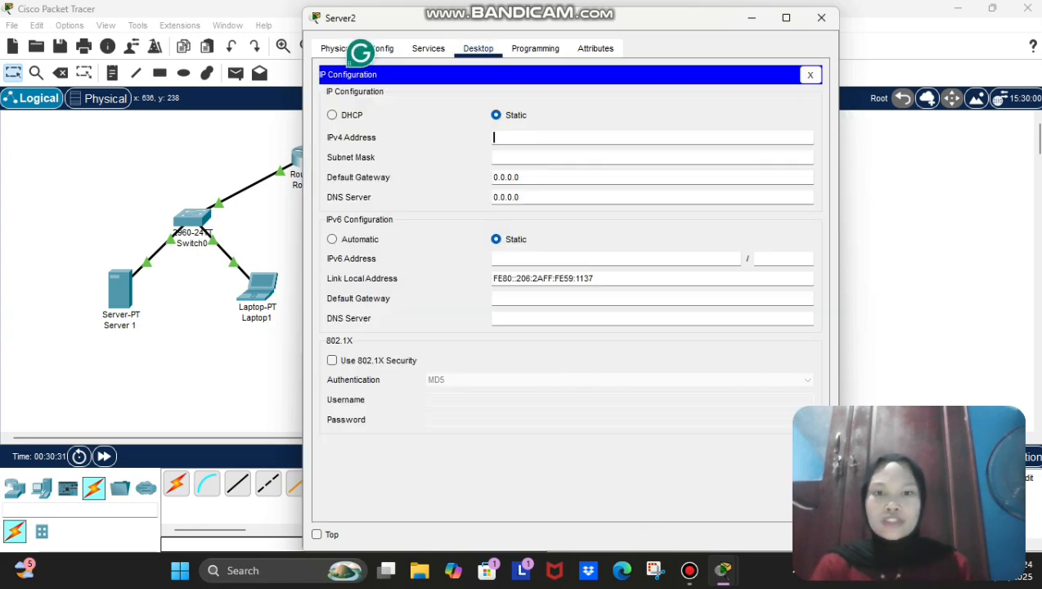
{"action": "type", "text": "192"}
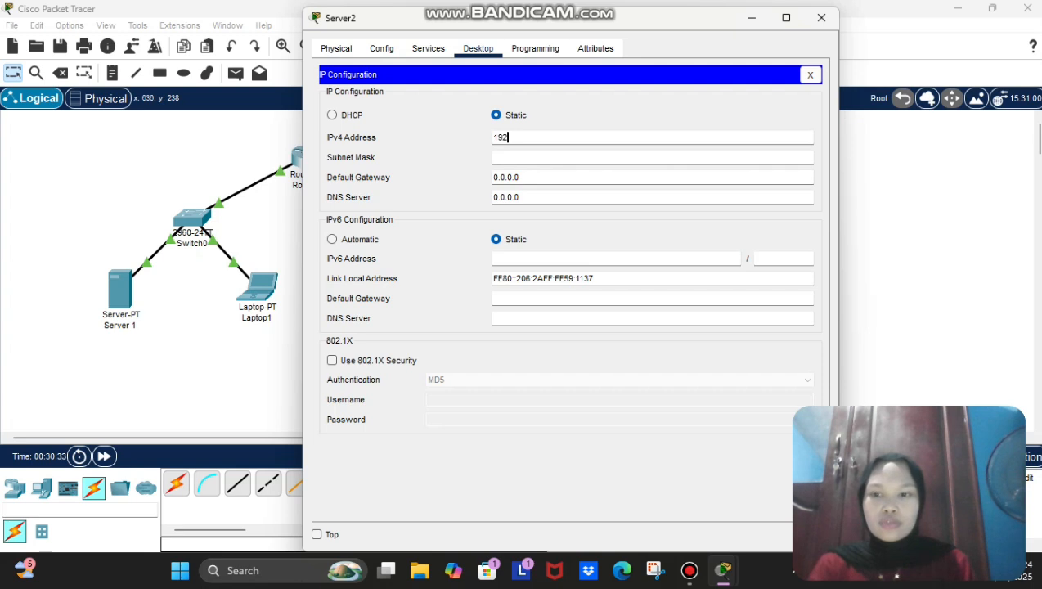
{"action": "type", "text": ".168.2.11"}
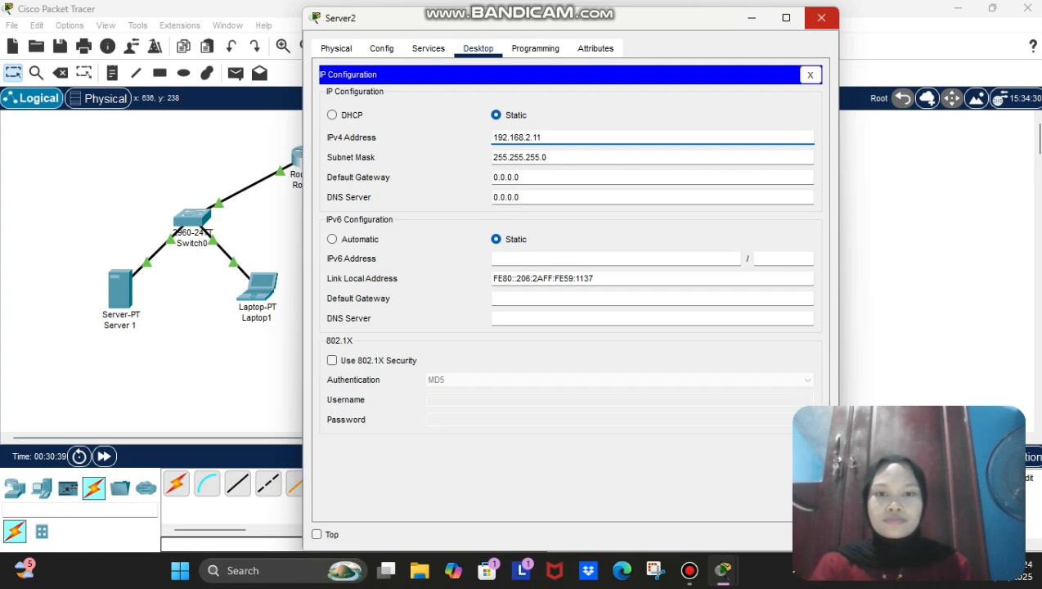
{"action": "left_click", "coordinate": [821, 17]}
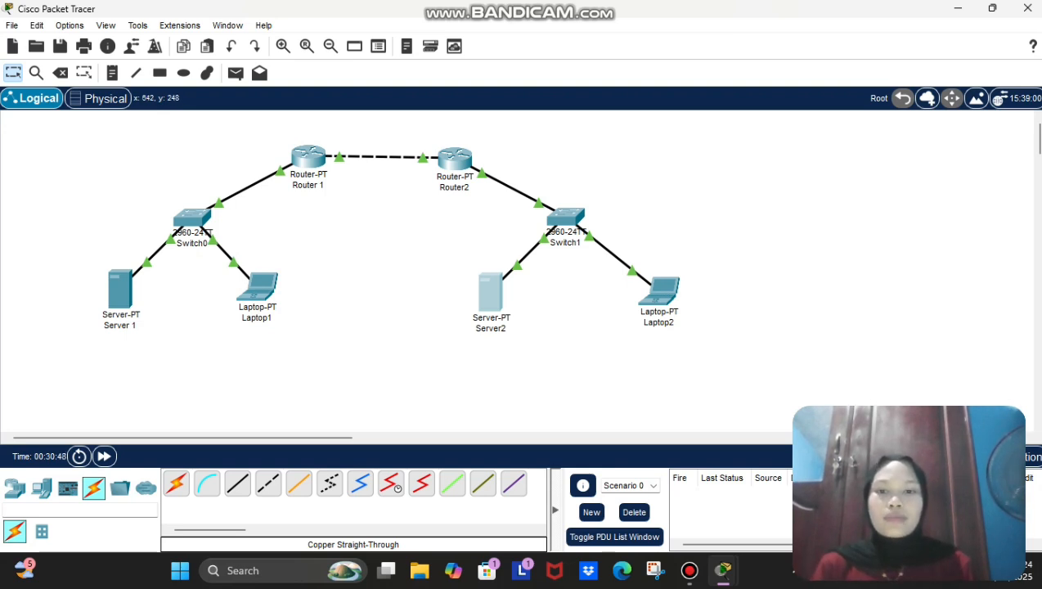
Step: Reopen Server2's device window and close it again
{"action": "left_click", "coordinate": [489, 296]}
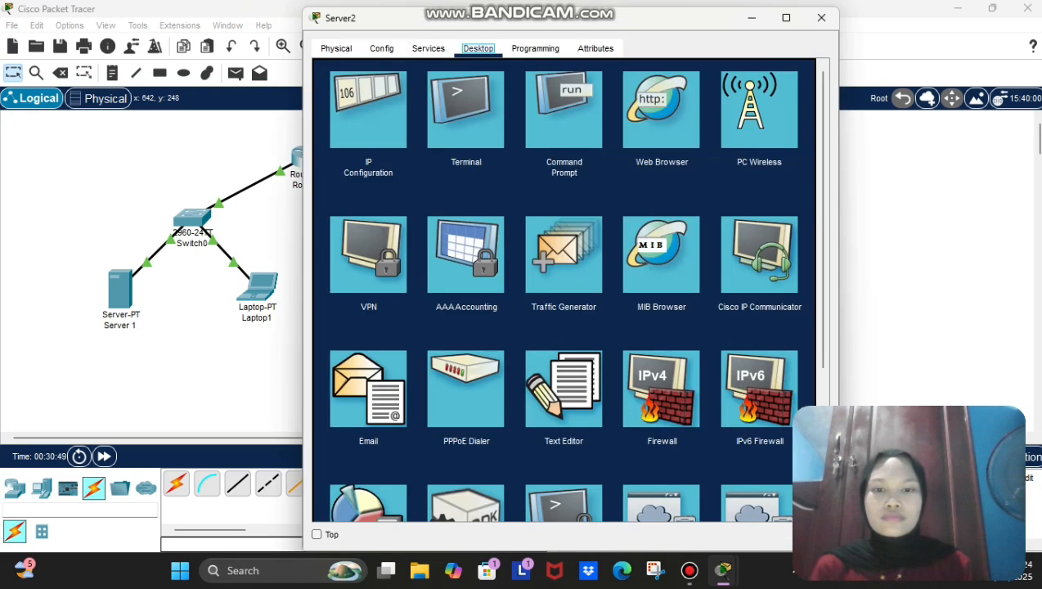
{"action": "left_click", "coordinate": [821, 18]}
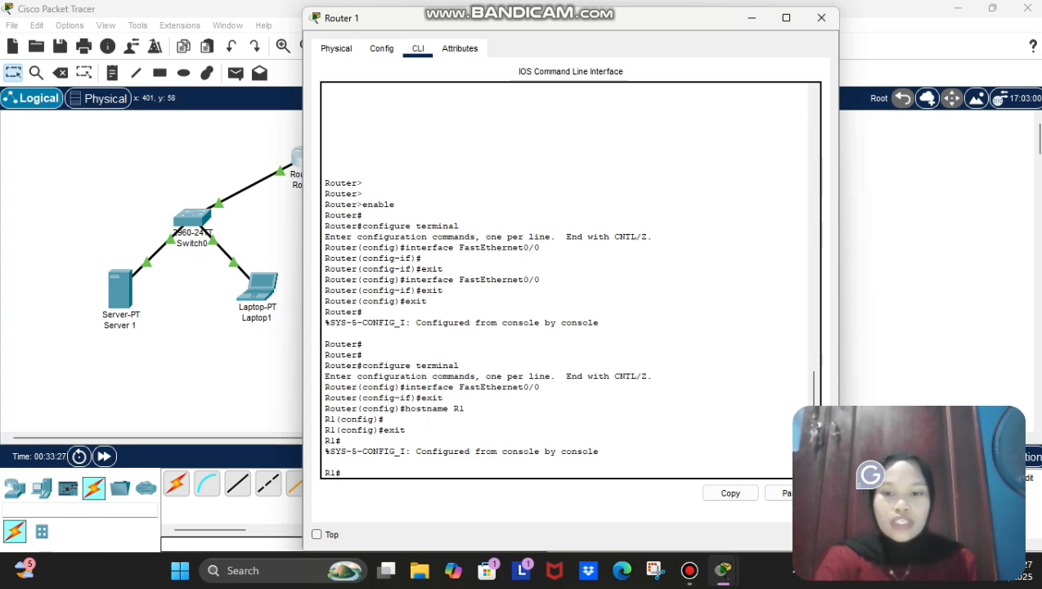
Step: Enter privileged and global configuration mode on R1 with enable and configure terminal
{"action": "type", "text": "enable"}
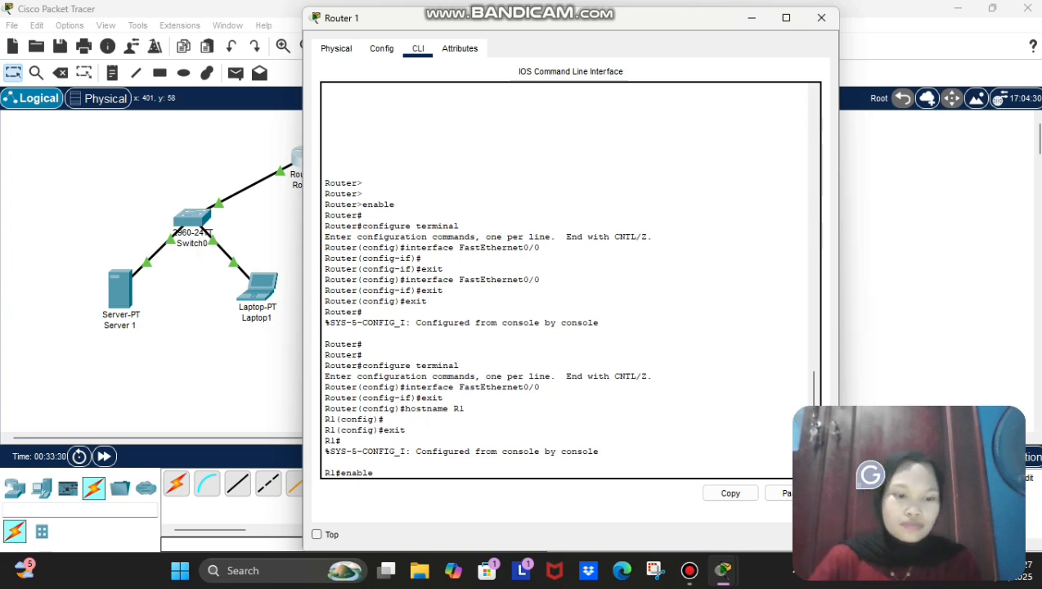
{"action": "key", "text": "Return"}
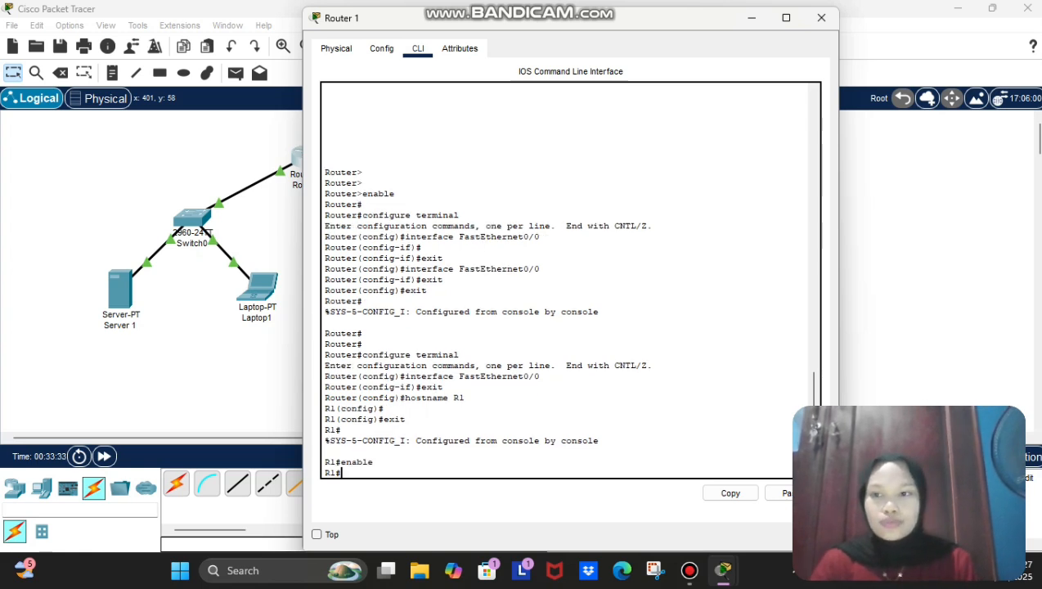
{"action": "type", "text": "co"}
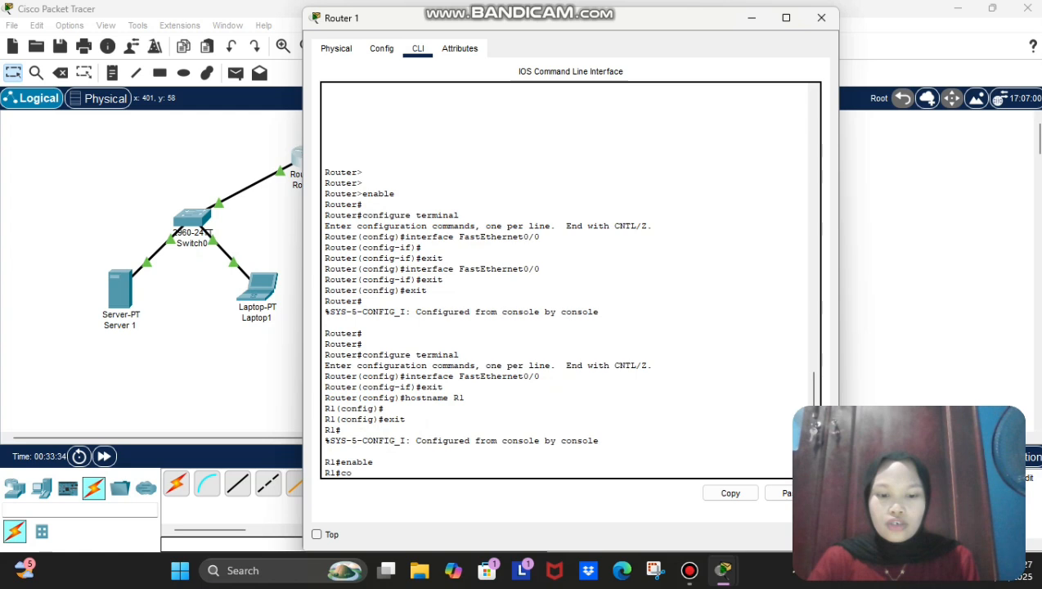
{"action": "type", "text": "nfigure"}
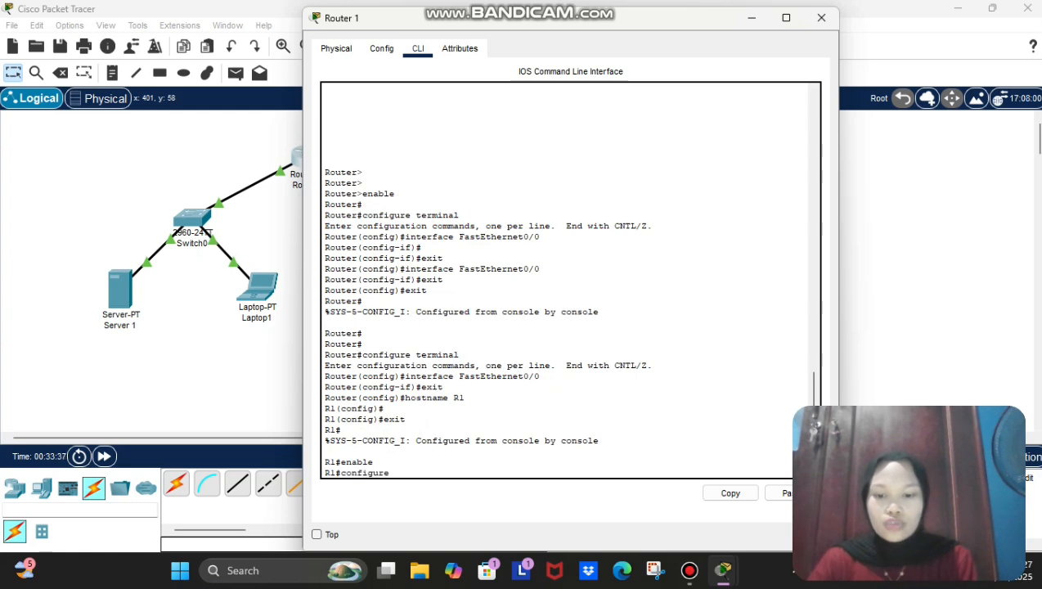
{"action": "type", "text": " terminal"}
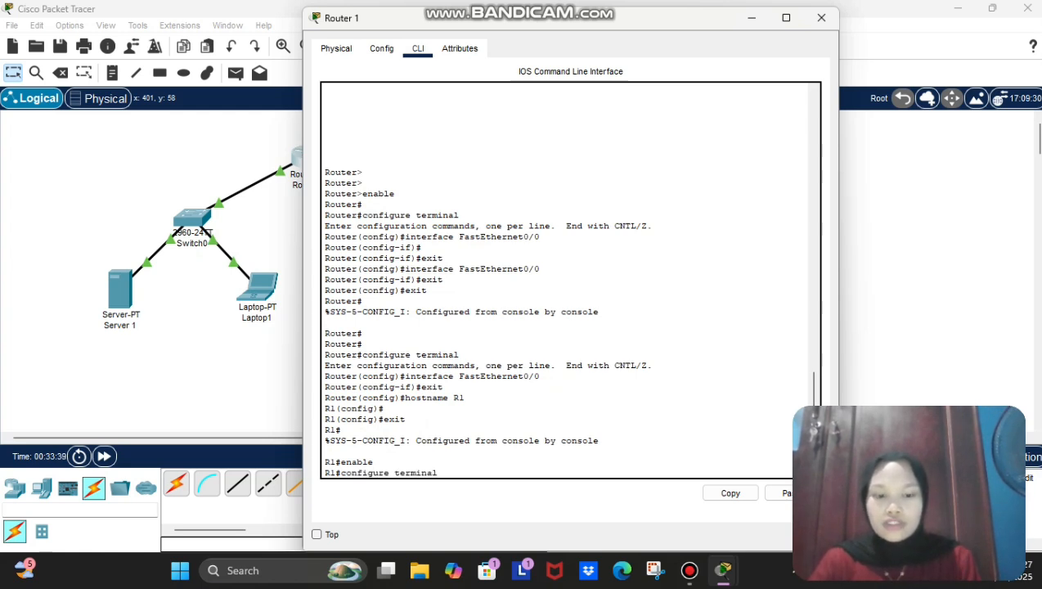
{"action": "key", "text": "Return"}
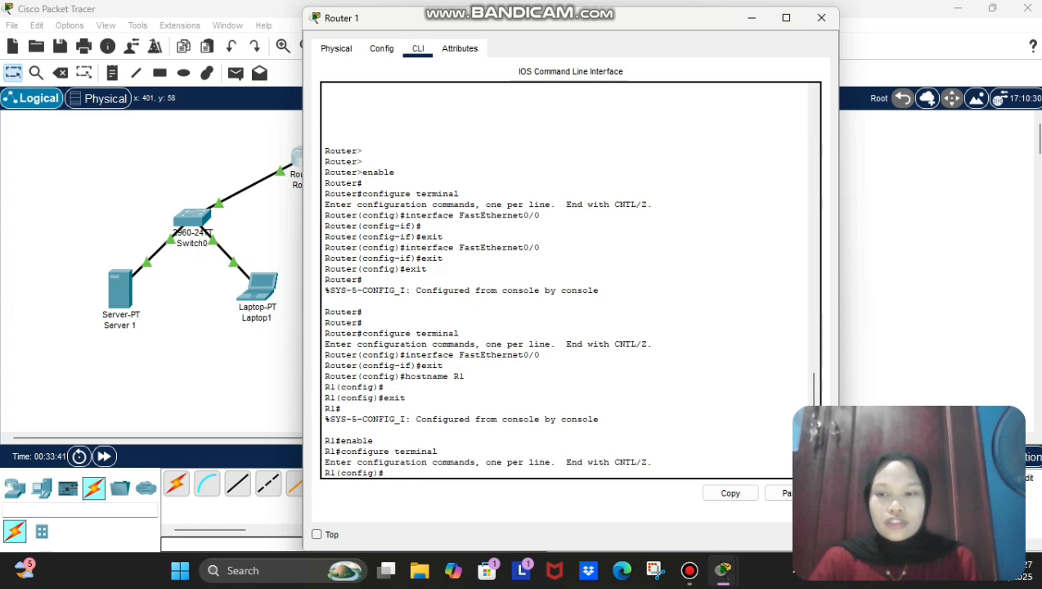
Step: Set R1's domain name to INXTRAIN.com and begin the username admin secret command
{"action": "type", "text": "ip domain-"}
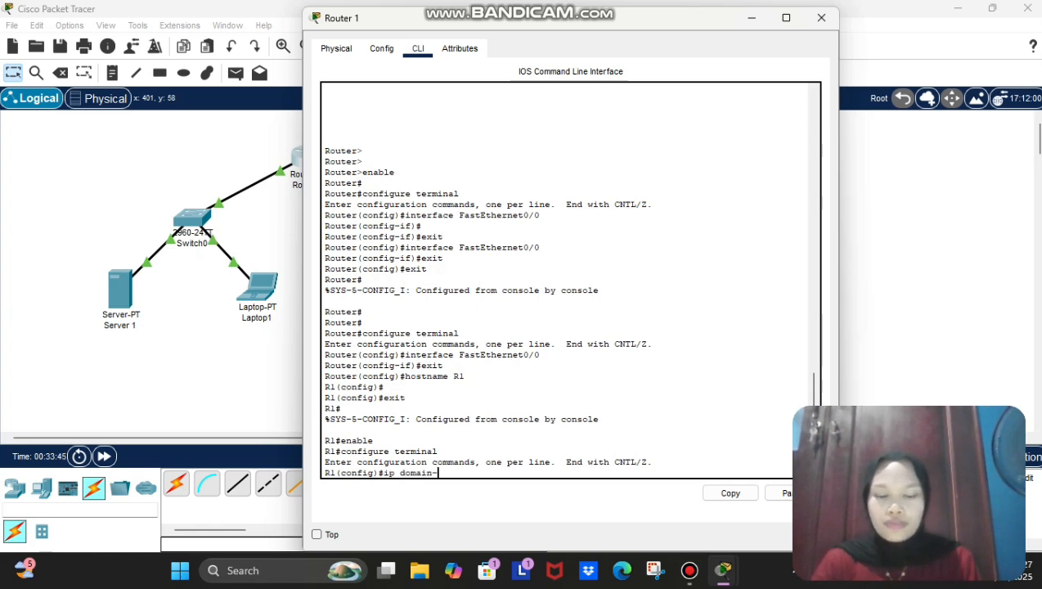
{"action": "type", "text": " name"}
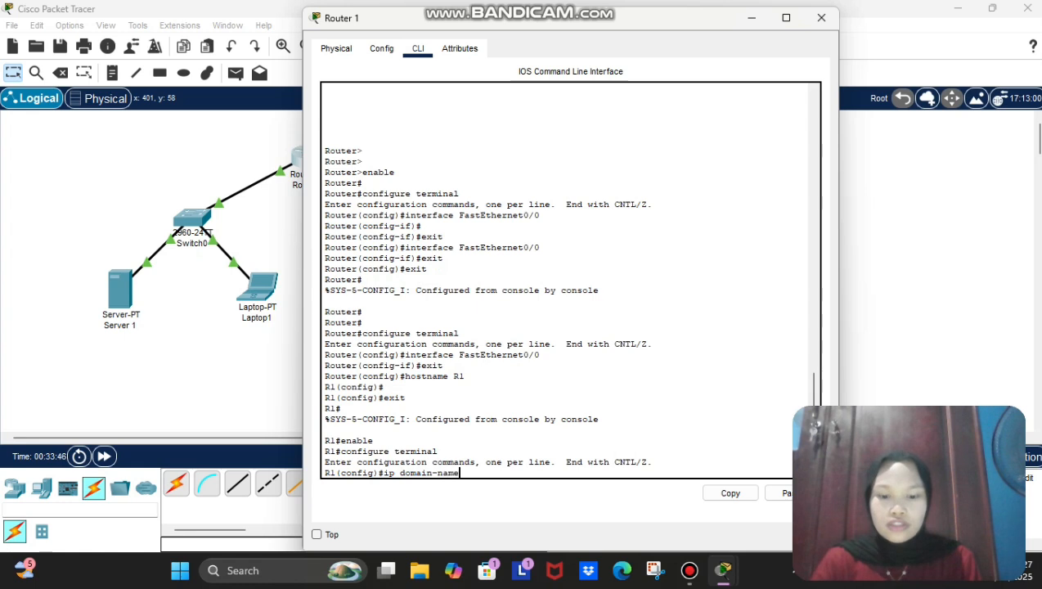
{"action": "key", "text": "Caps_Lock"}
{"action": "type", "text": "IN"}
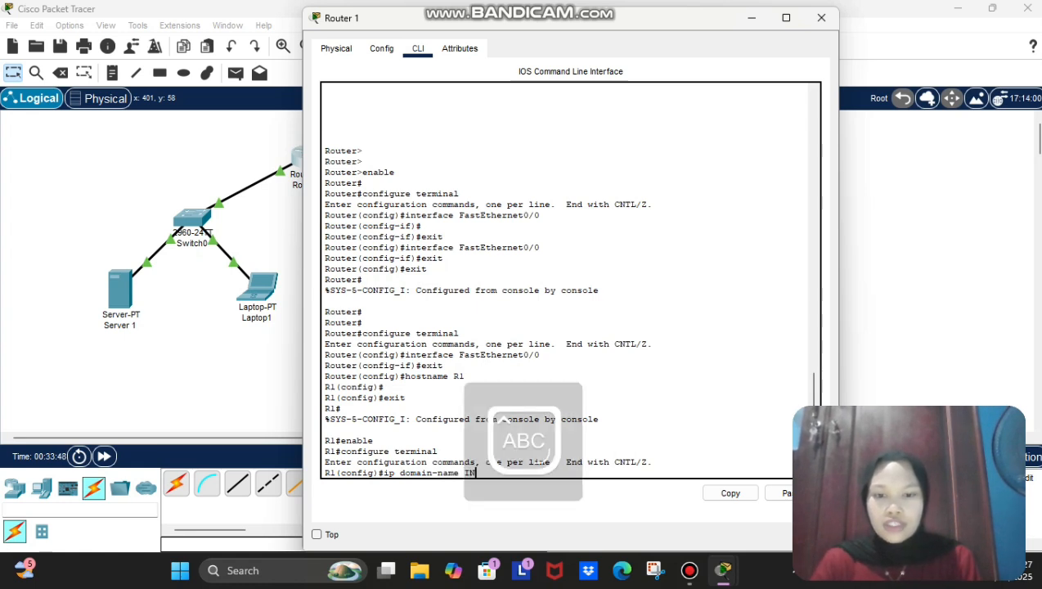
{"action": "type", "text": "XT"}
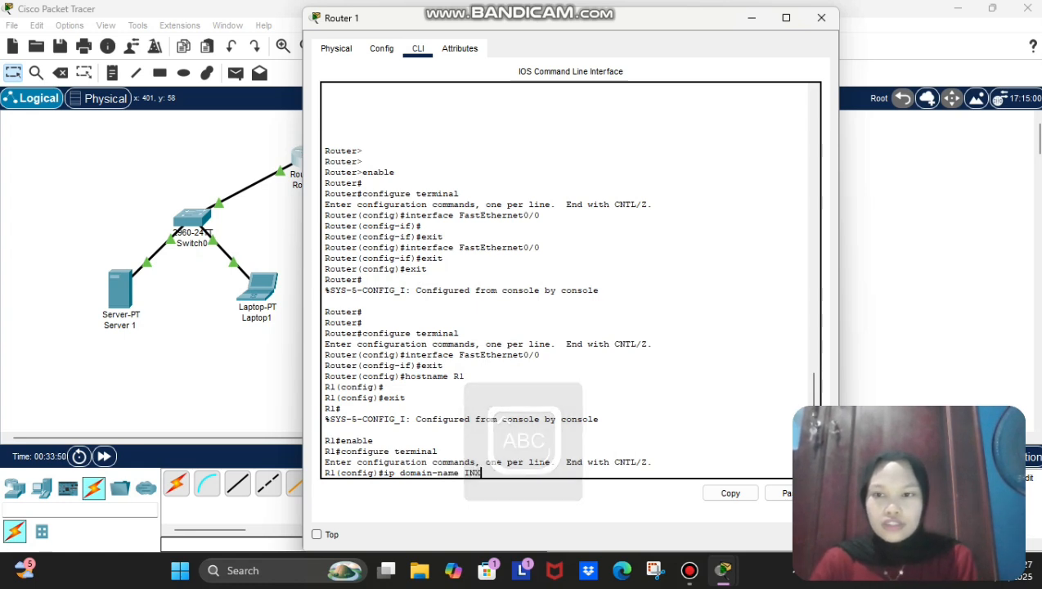
{"action": "type", "text": "RAIN"}
{"action": "key", "text": "Caps_Lock"}
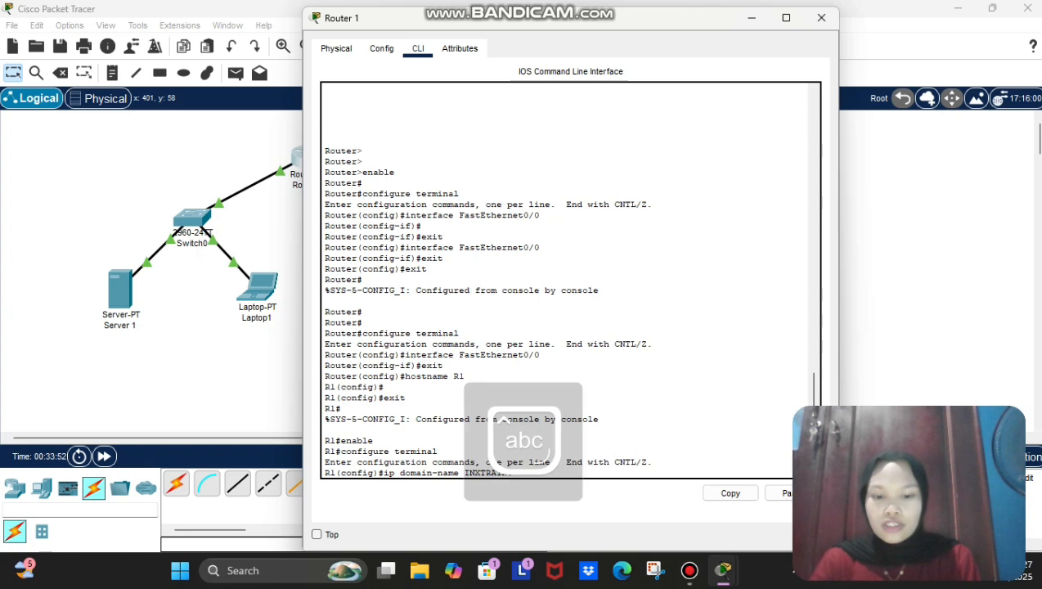
{"action": "type", "text": ".com"}
{"action": "key", "text": "Return"}
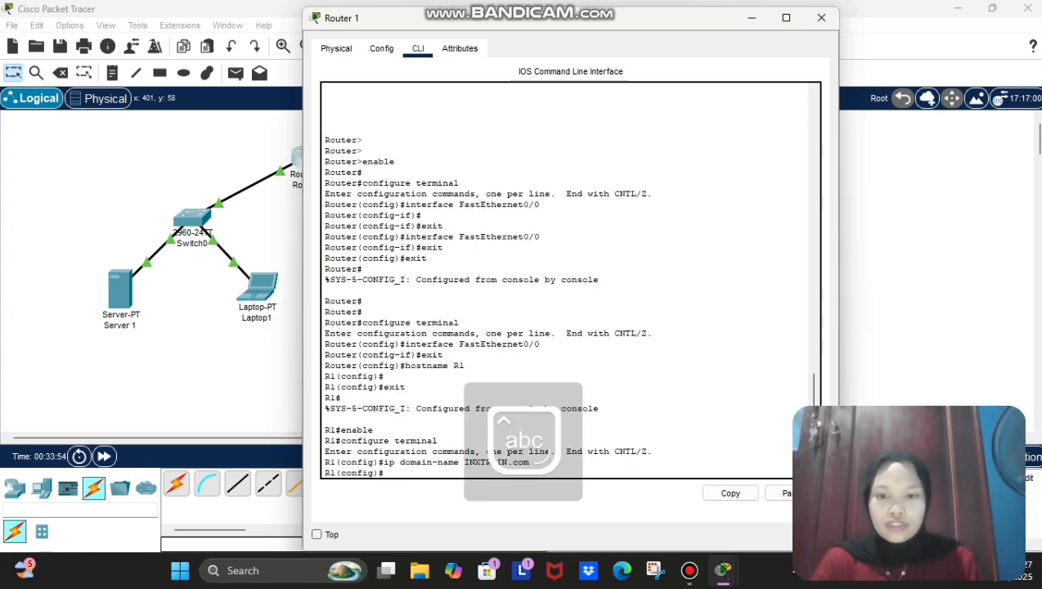
{"action": "type", "text": "username admin secret"}
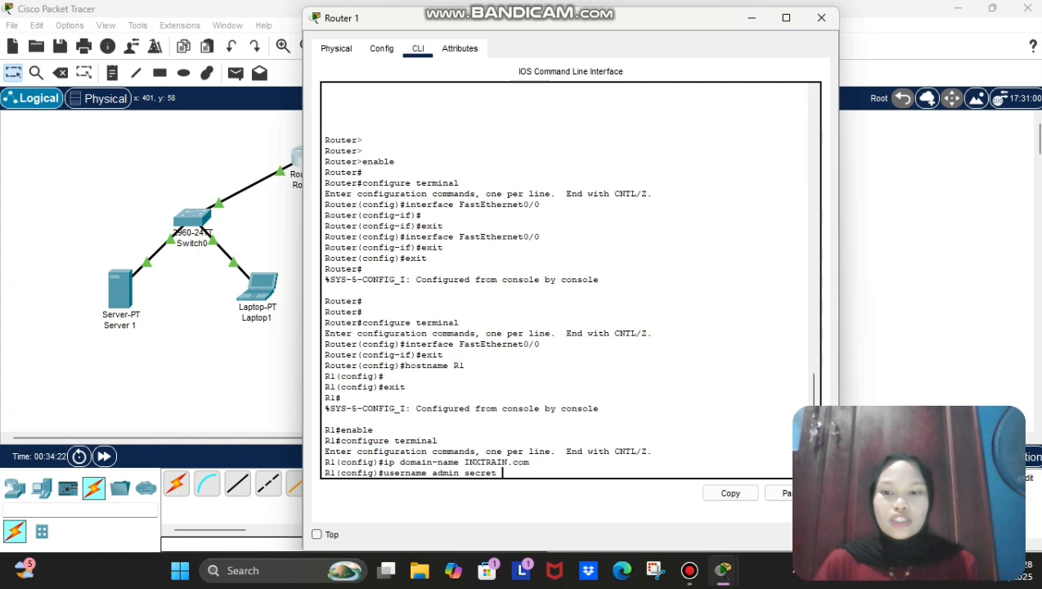
Step: Give user admin its secret password and enter line vty 0 4 configuration
{"action": "type", "text": "ci"}
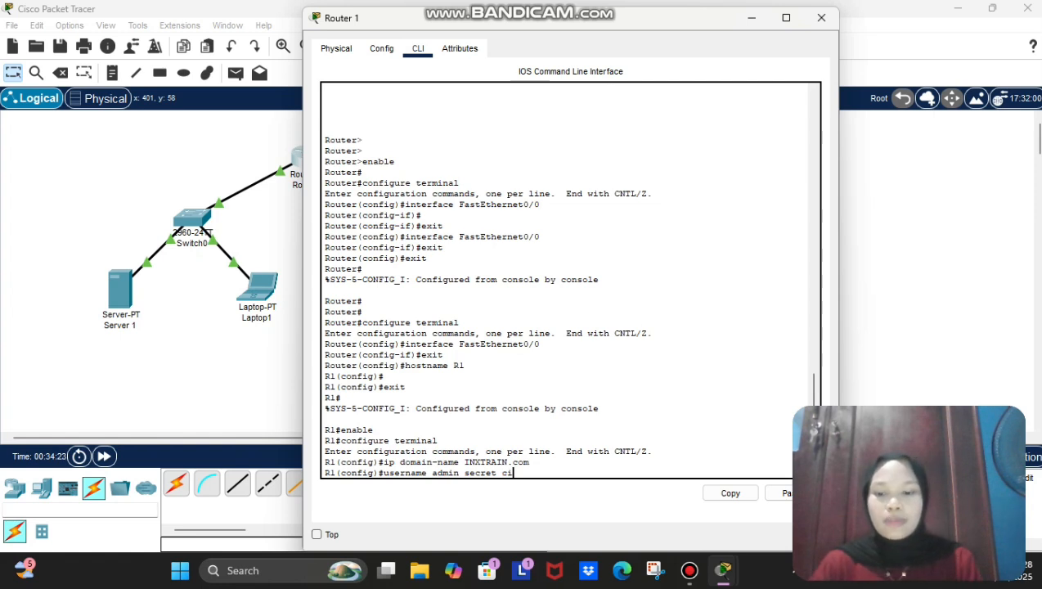
{"action": "type", "text": "scossh"}
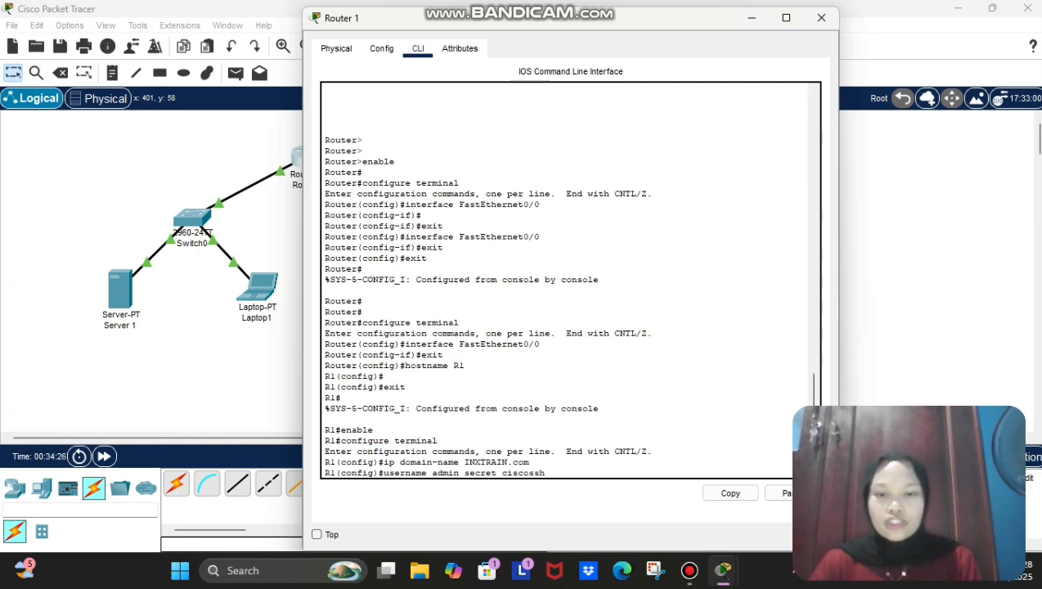
{"action": "key", "text": "Return"}
{"action": "type", "text": "line vty 0"}
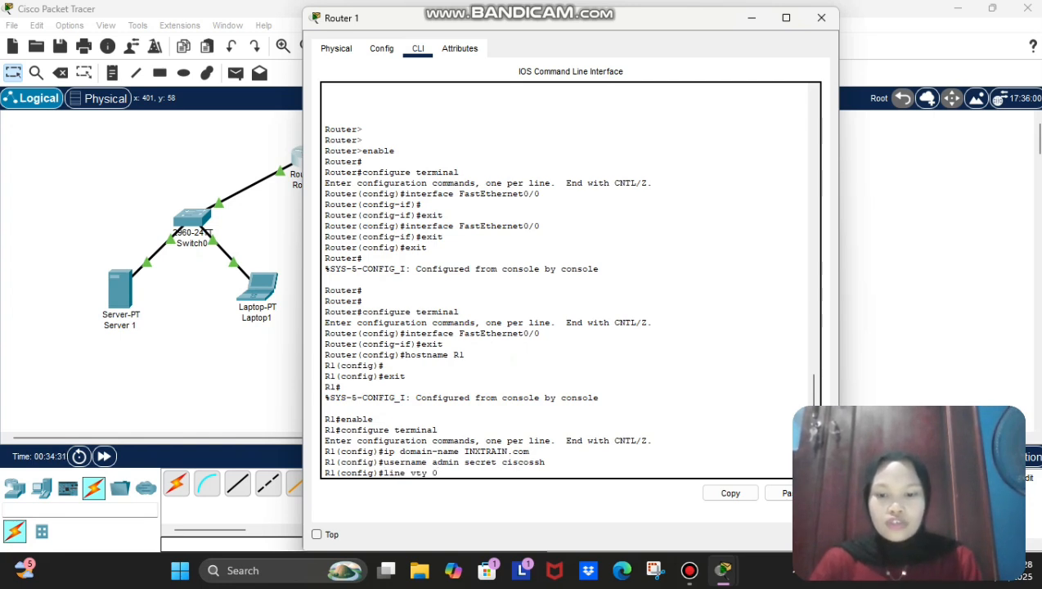
{"action": "type", "text": " 4"}
{"action": "key", "text": "Return"}
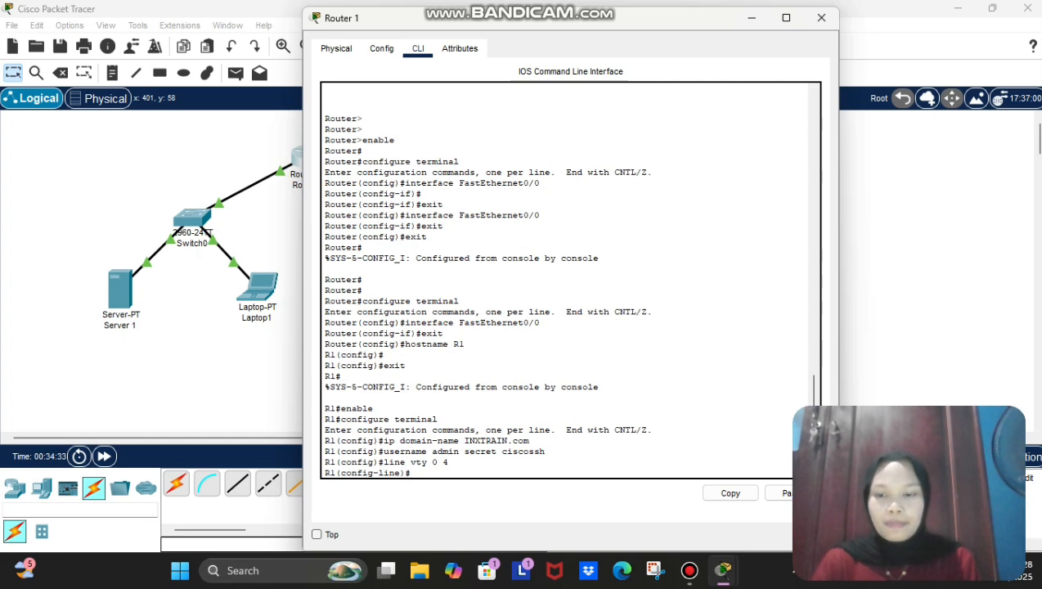
Step: Set vty lines to transport input ssh with login local, then exit
{"action": "type", "text": "transport"}
{"action": "key", "text": "BackSpace"}
{"action": "type", "text": "r"}
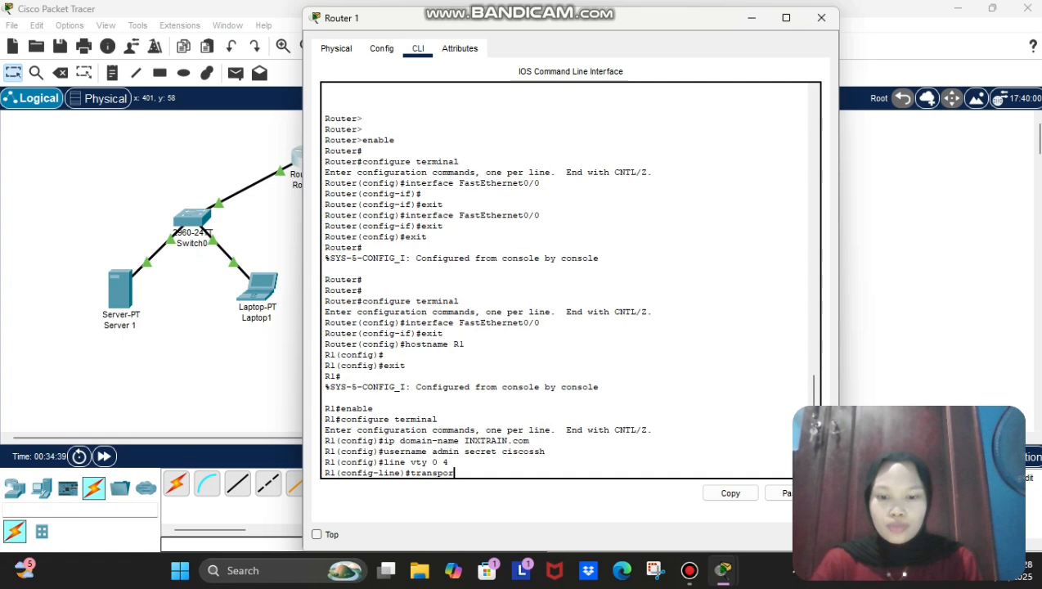
{"action": "type", "text": "t input "}
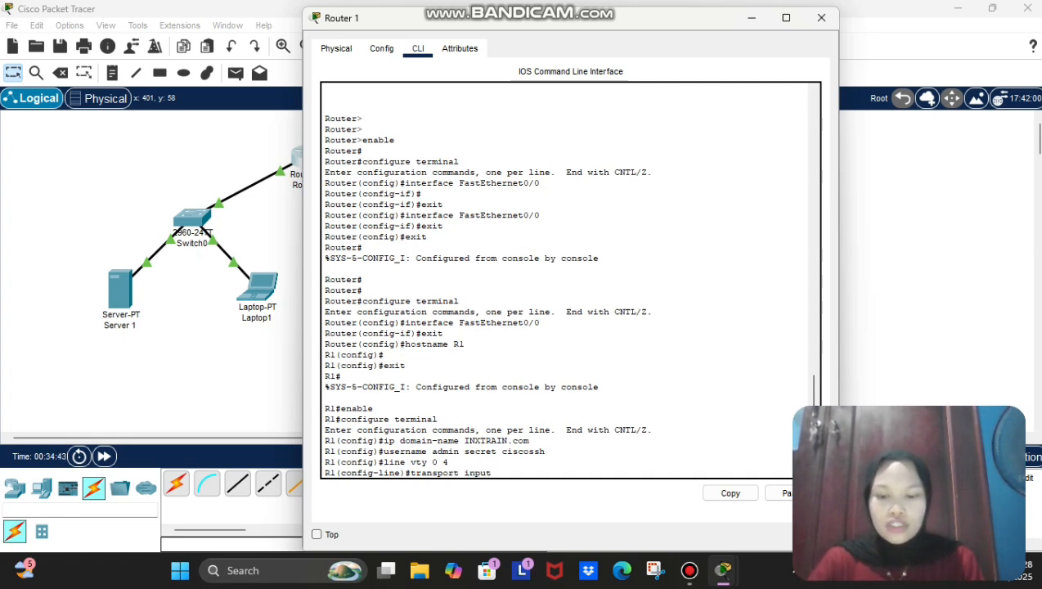
{"action": "type", "text": "ssh"}
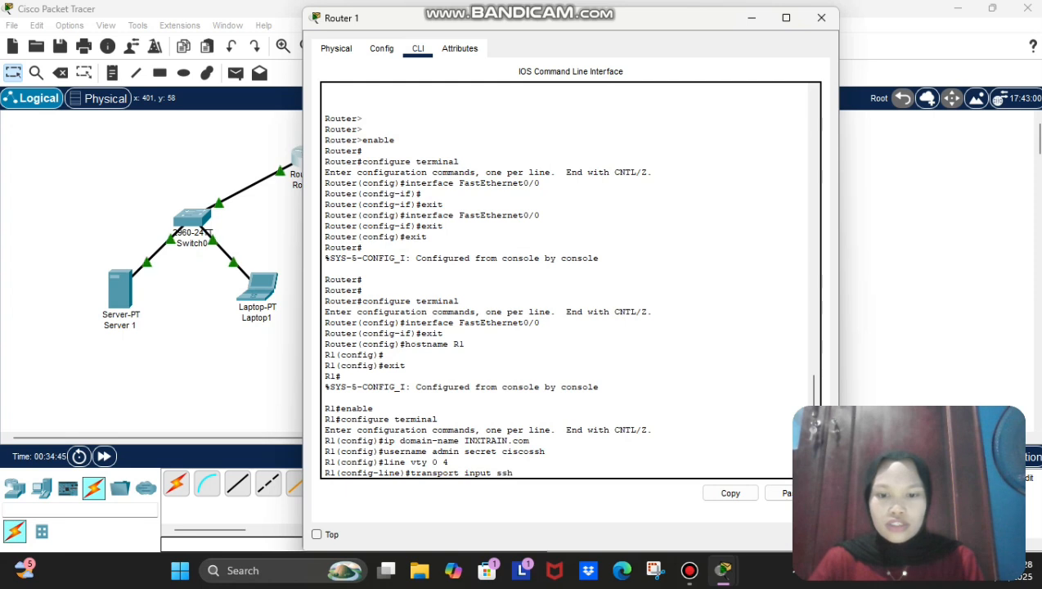
{"action": "key", "text": "Return"}
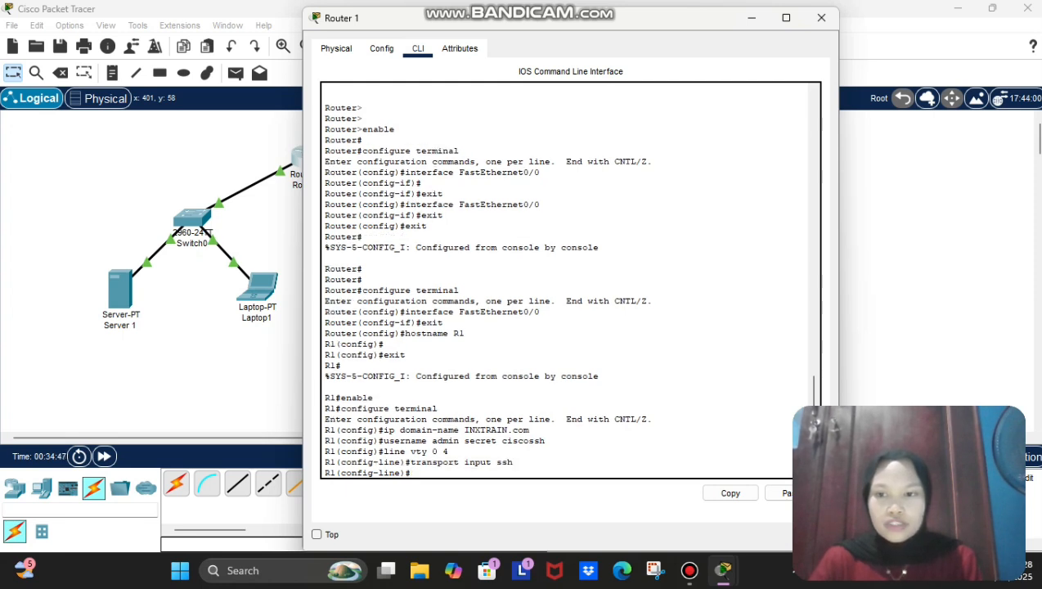
{"action": "type", "text": "login local"}
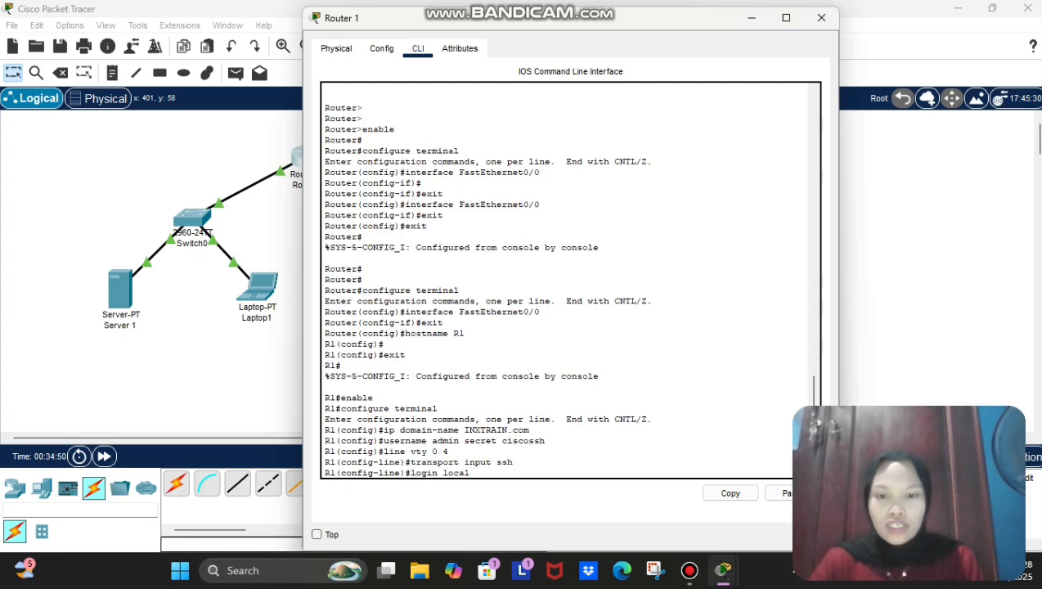
{"action": "key", "text": "Return"}
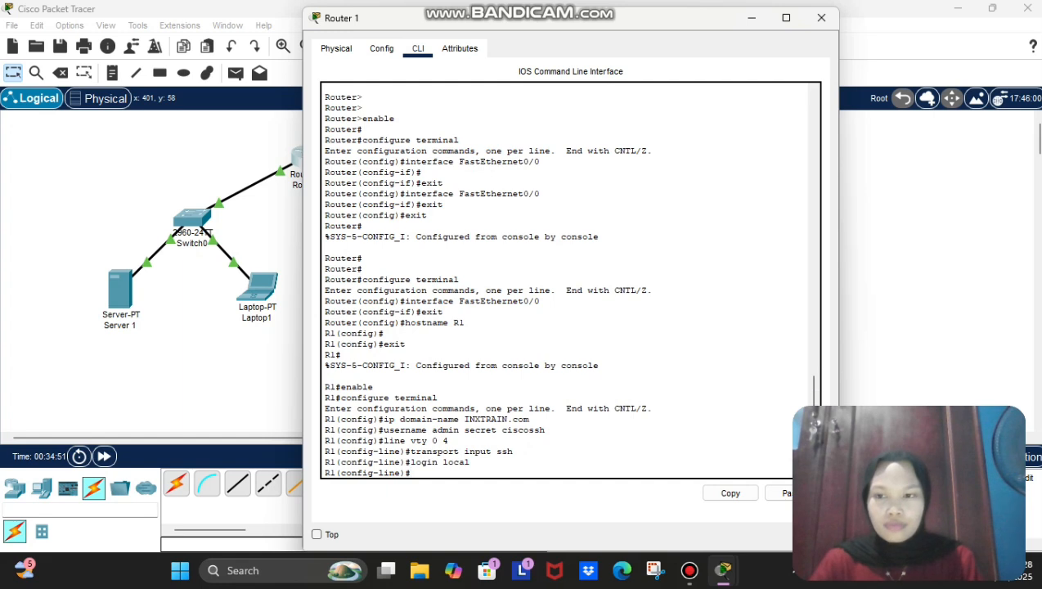
{"action": "type", "text": "exit"}
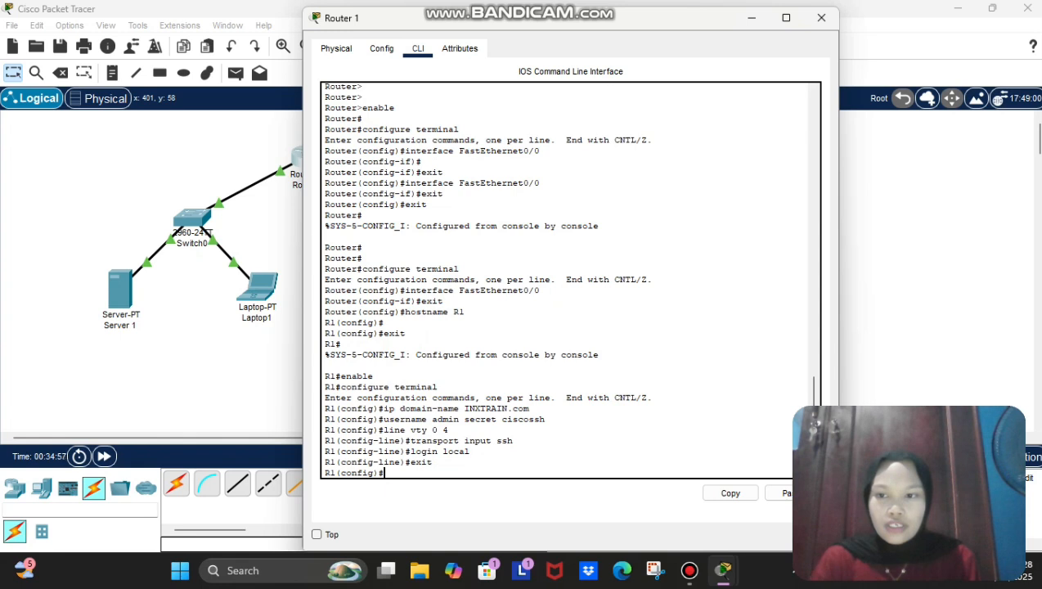
{"action": "type", "text": "r"}
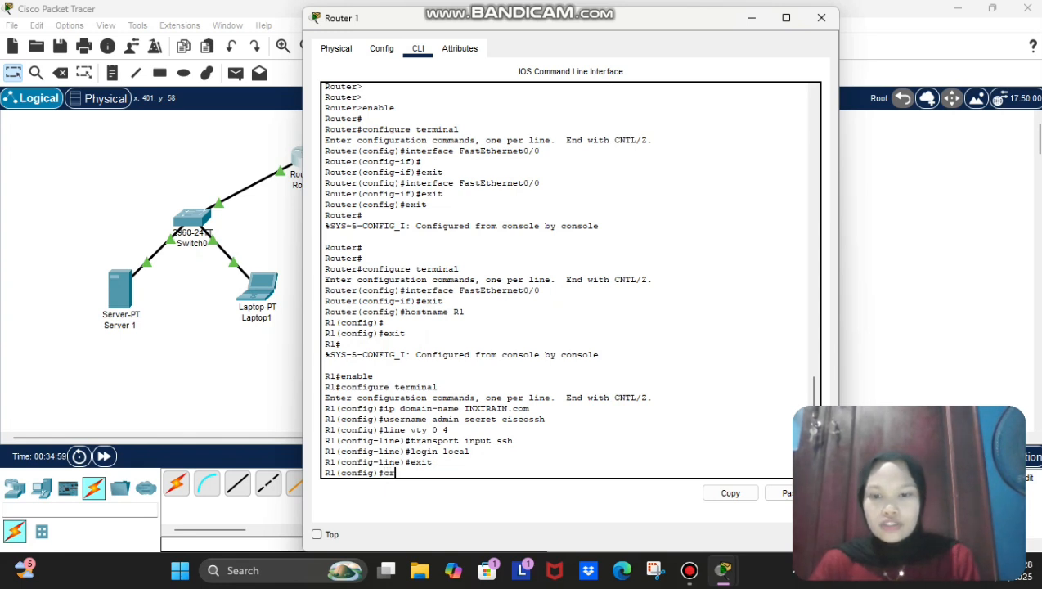
{"action": "type", "text": "ypto"}
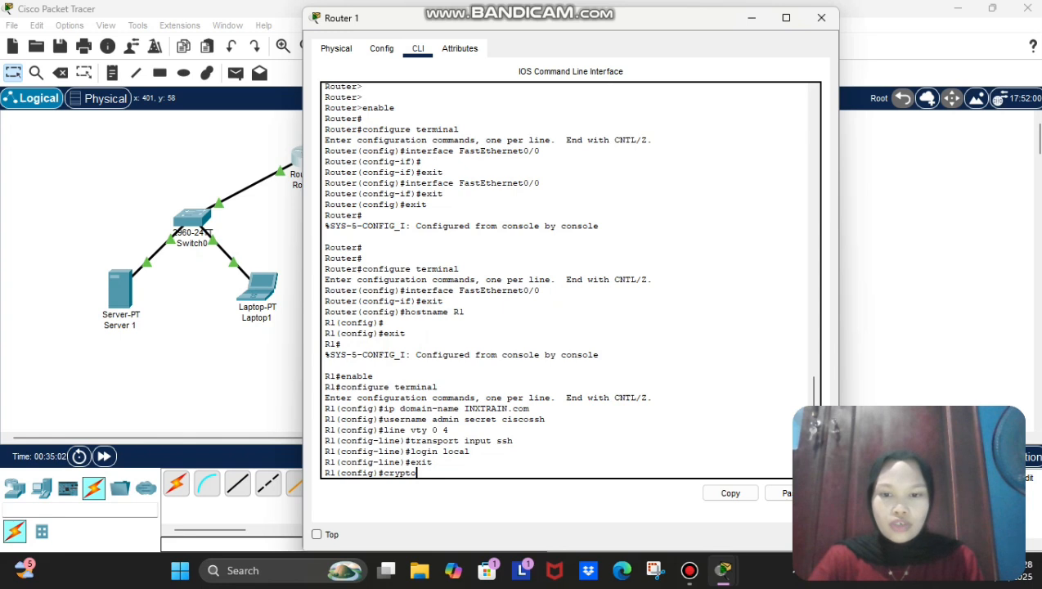
{"action": "type", "text": " key genert"}
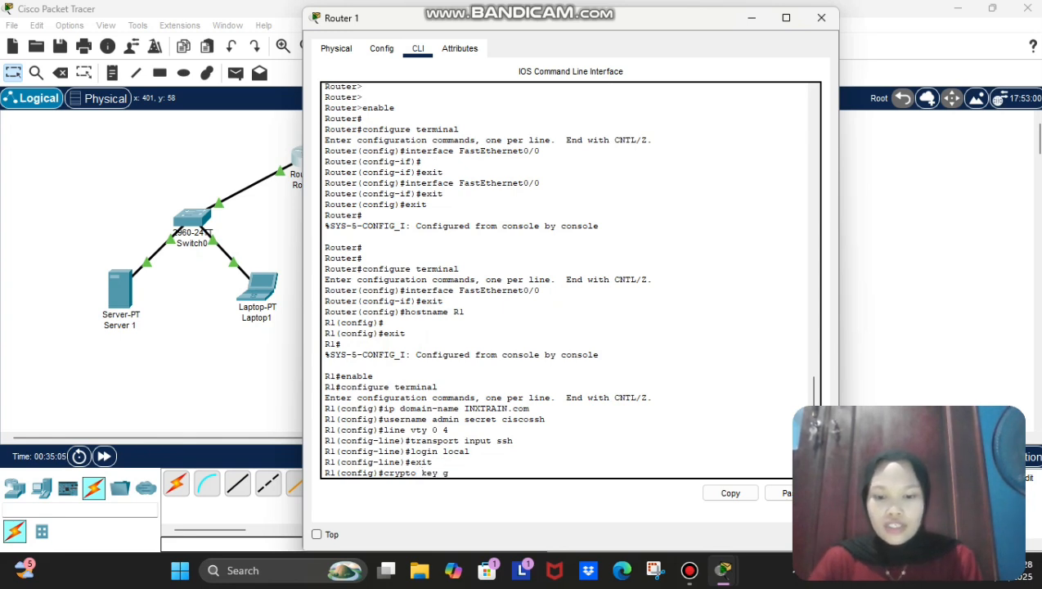
Step: Generate 1024-bit RSA keys on R1 with 'crypto key generate rsa', retrying after the misspelled attempt
{"action": "key", "text": "BackSpace"}
{"action": "type", "text": "ae rsa"}
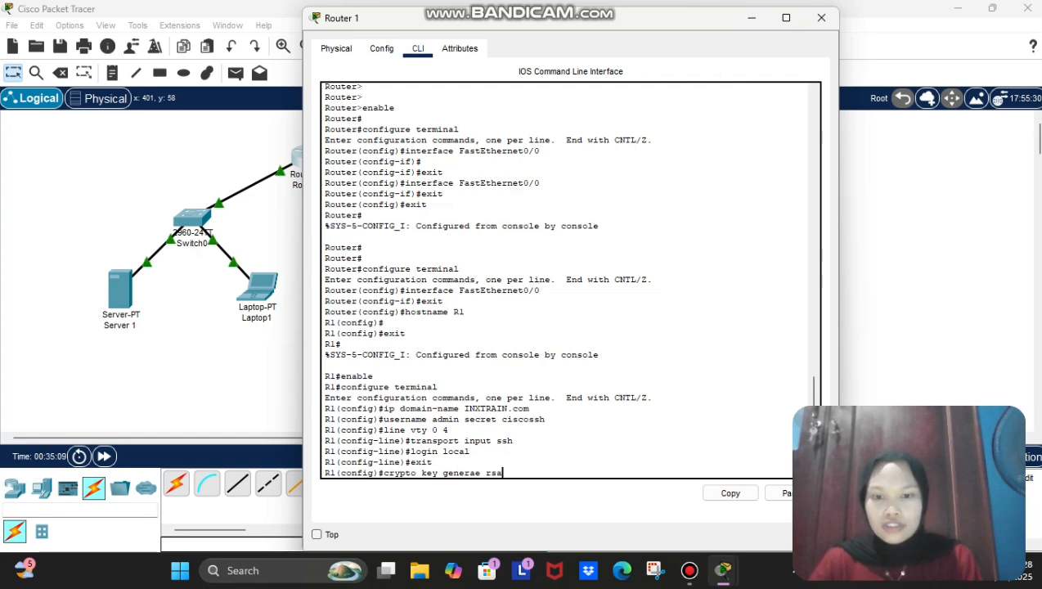
{"action": "key", "text": "Return"}
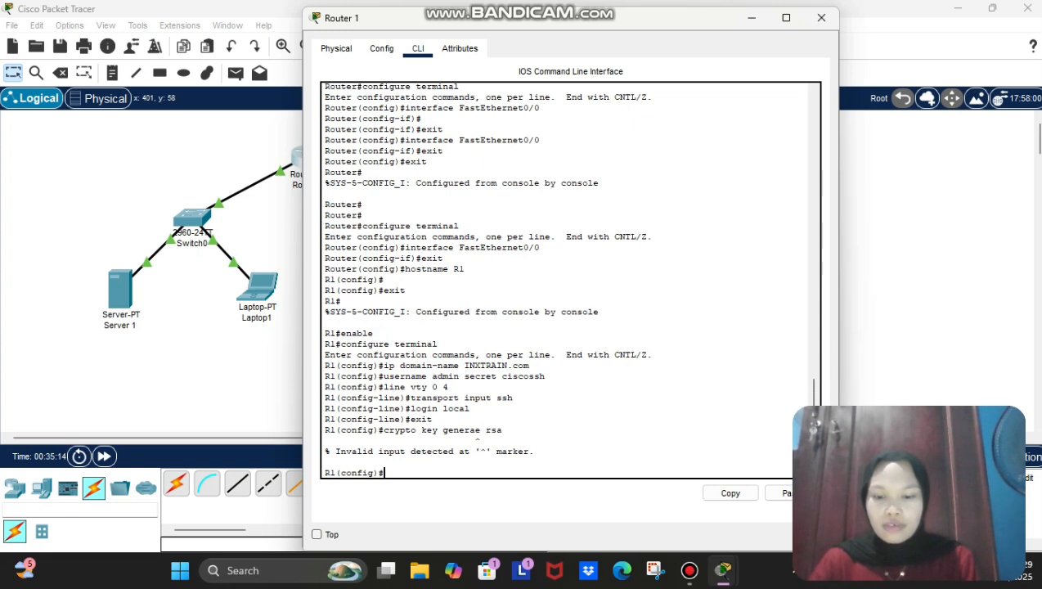
{"action": "left_click_drag", "start_coordinate": [437, 429], "coordinate": [383, 430]}
{"action": "left_click", "coordinate": [731, 493]}
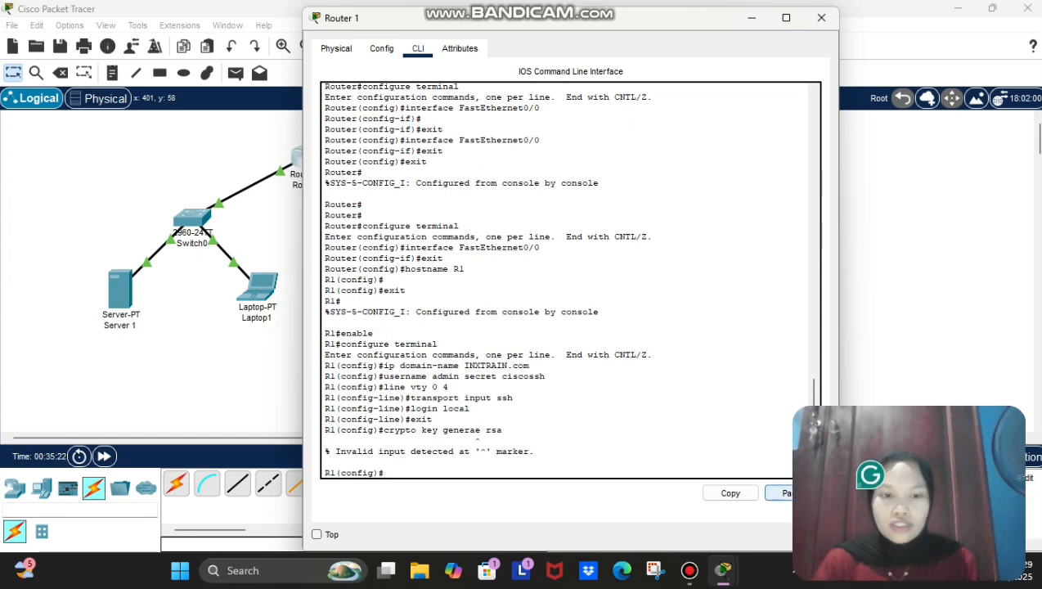
{"action": "left_click", "coordinate": [781, 492]}
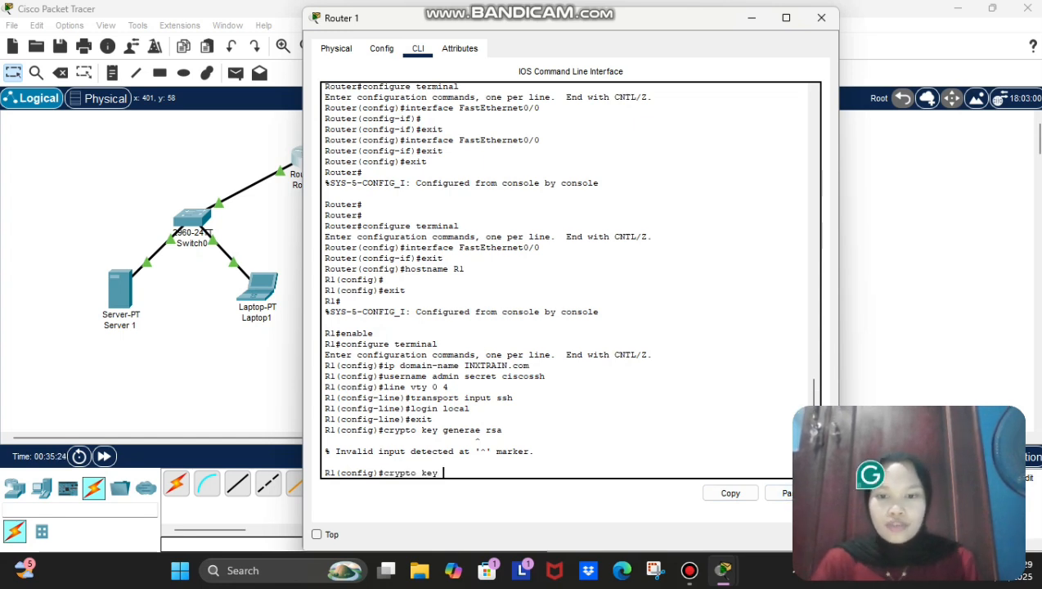
{"action": "type", "text": "gen"}
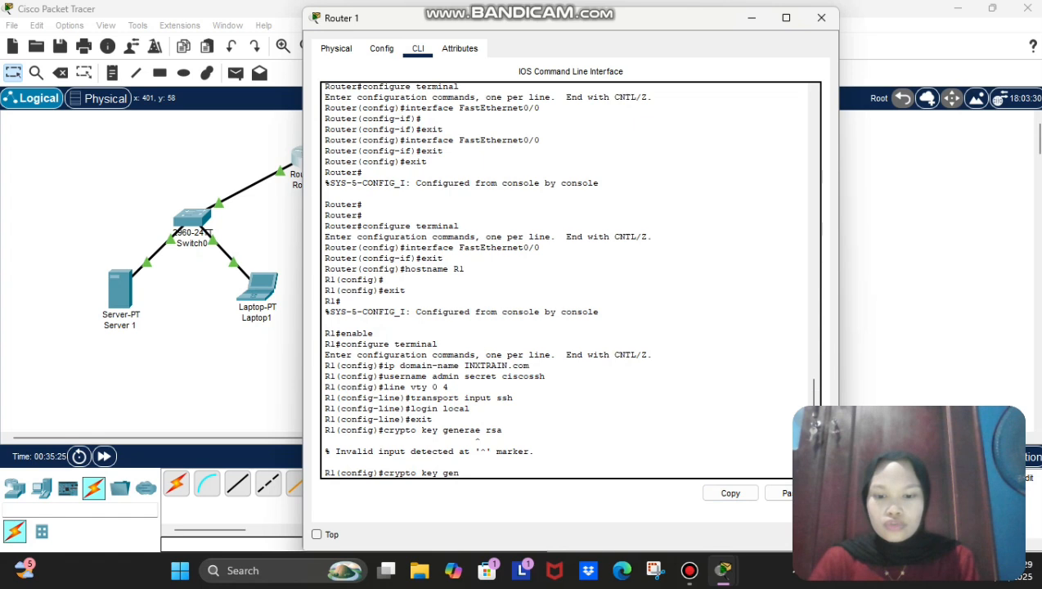
{"action": "type", "text": "erate rsa"}
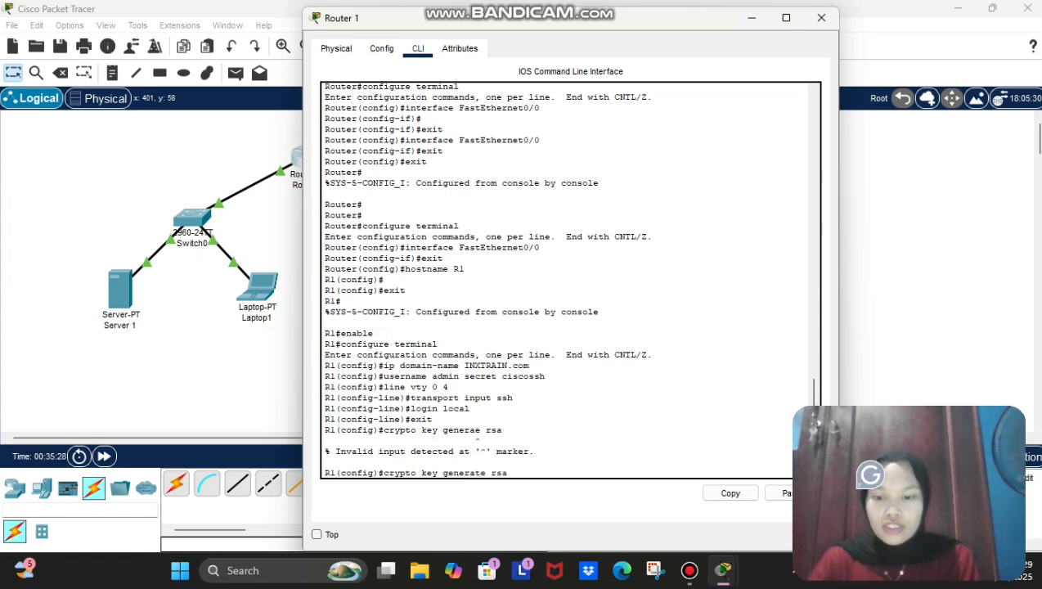
{"action": "key", "text": "Return"}
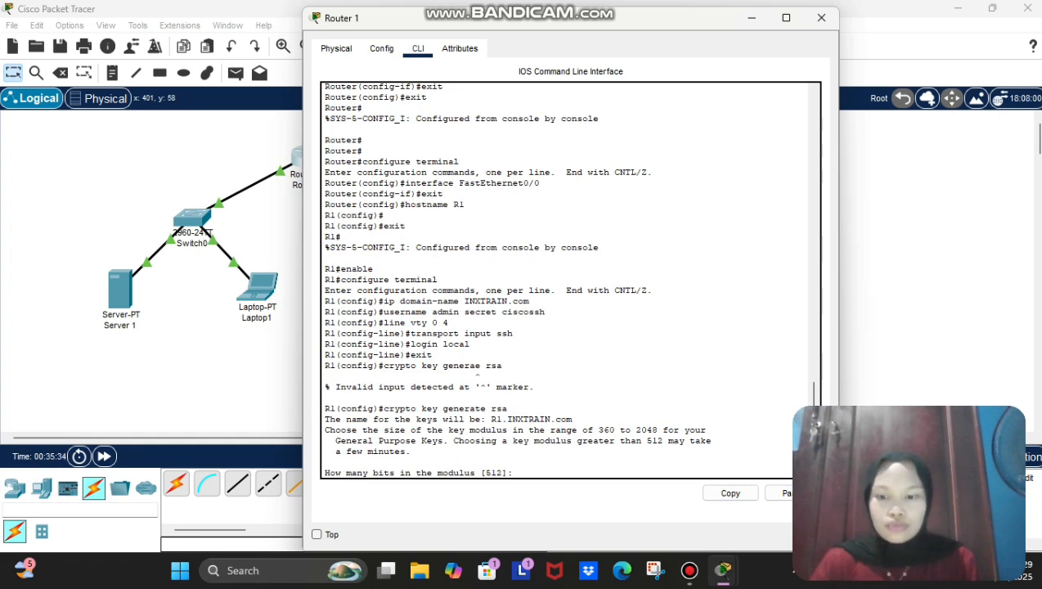
{"action": "type", "text": "24"}
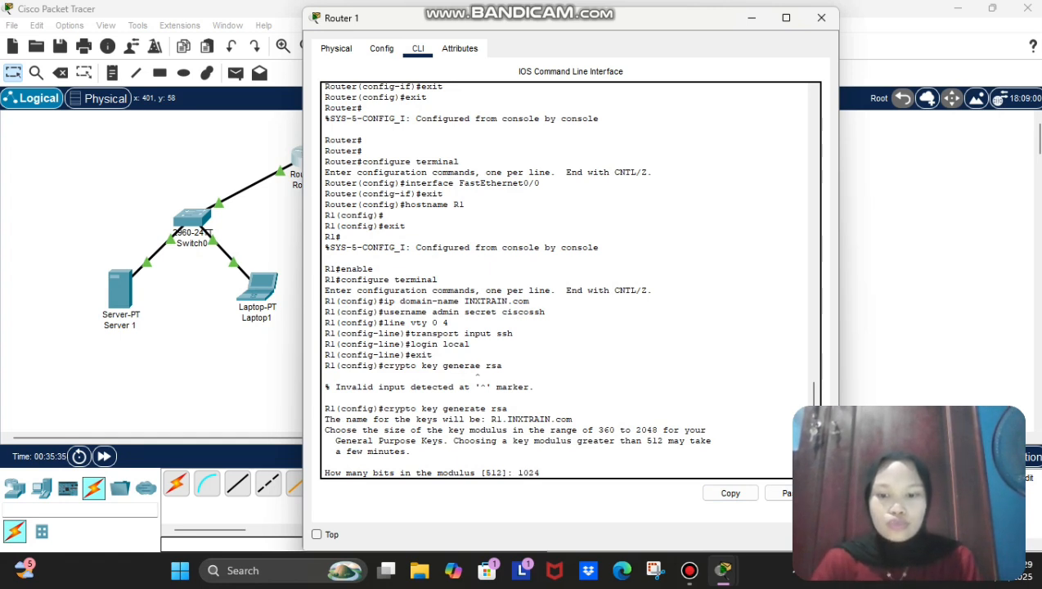
{"action": "key", "text": "Return"}
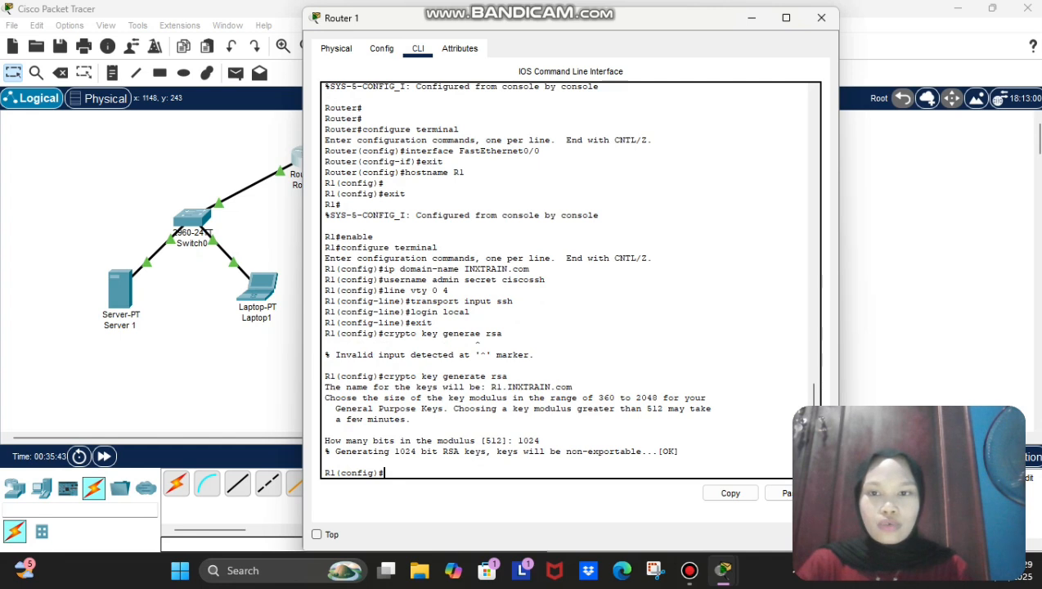
Step: Close Router 1's console window and open Laptop1's device window
{"action": "left_click", "coordinate": [876, 296]}
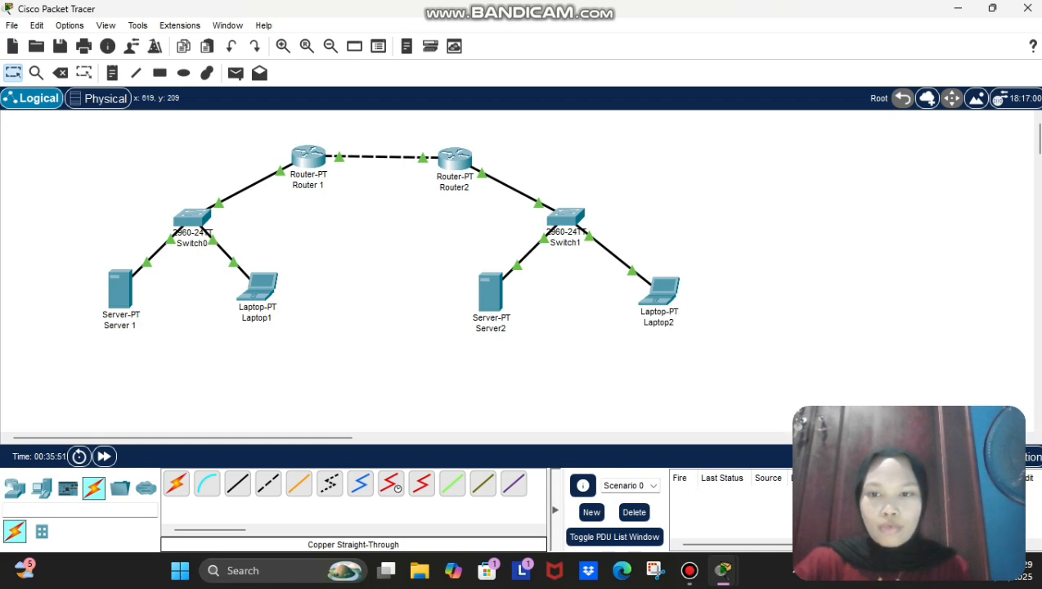
{"action": "mouse_move", "coordinate": [490, 288]}
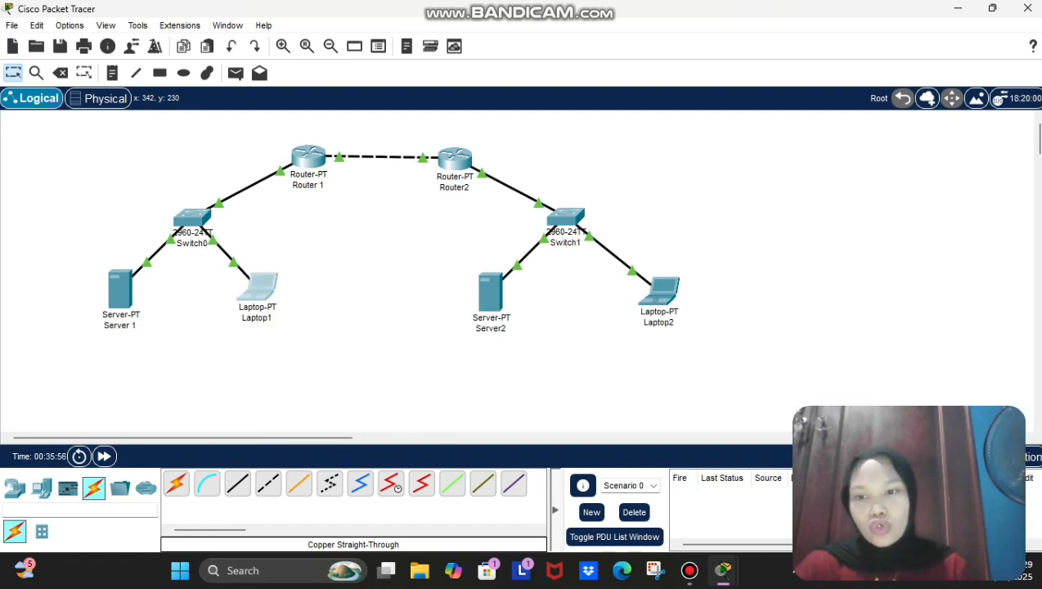
{"action": "left_click", "coordinate": [259, 286]}
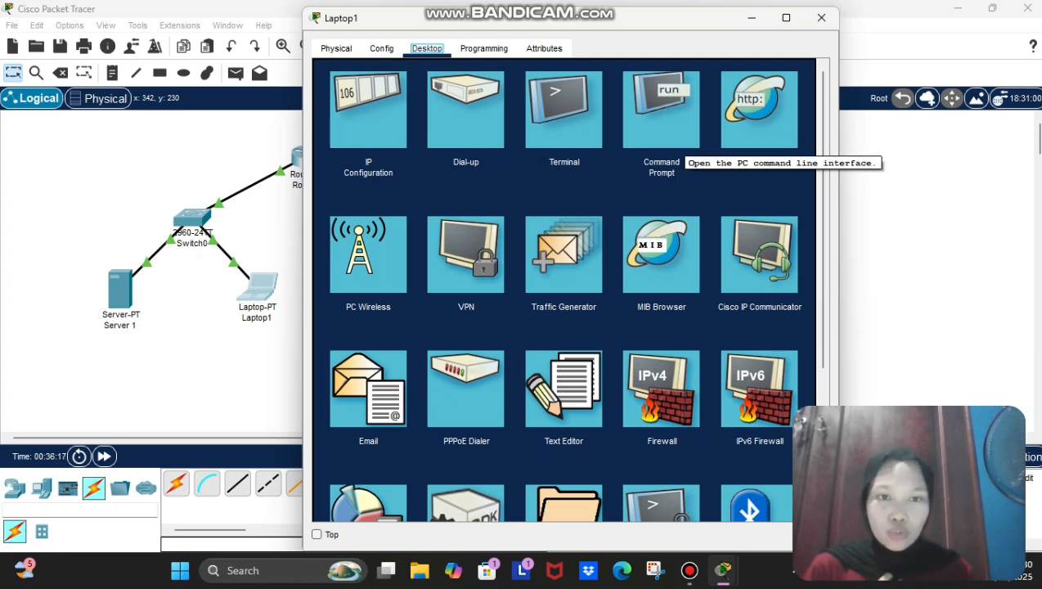
Step: From Laptop1's Command Prompt, ping 192.168.1.254 and 192.168.1.11, both replying with 0% loss
{"action": "left_click", "coordinate": [680, 135]}
{"action": "type", "text": "ping"}
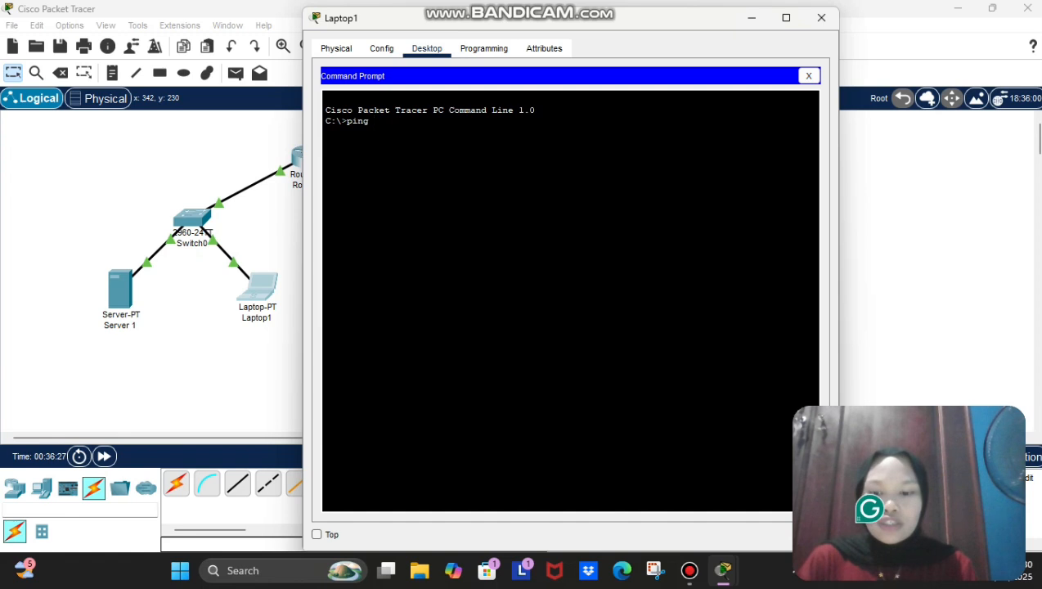
{"action": "type", "text": "192.168.12"}
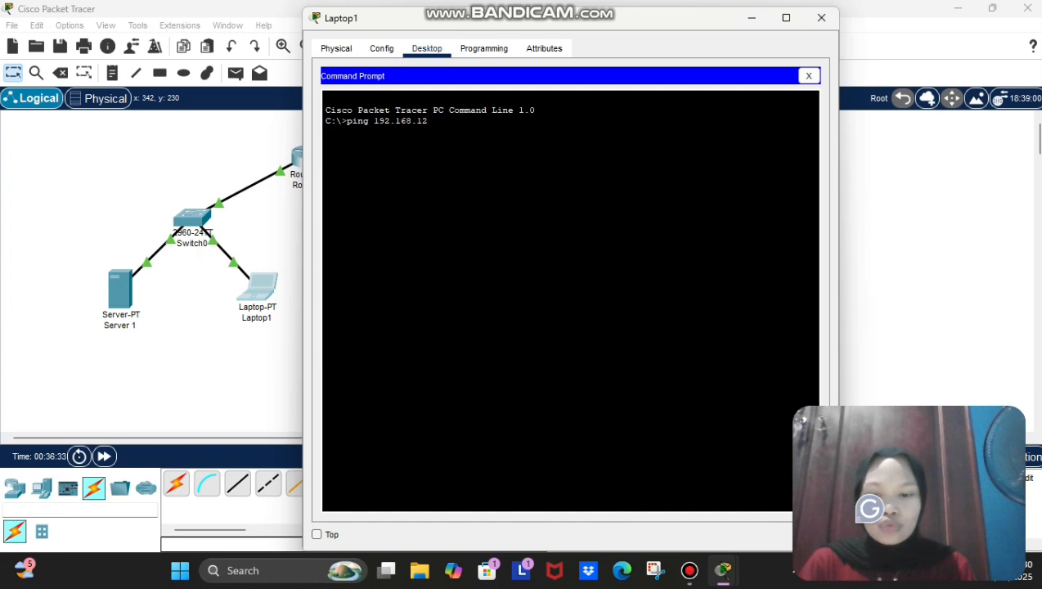
{"action": "type", "text": "54"}
{"action": "key", "text": "BackSpace"}
{"action": "key", "text": "BackSpace"}
{"action": "key", "text": "BackSpace"}
{"action": "type", "text": ".2"}
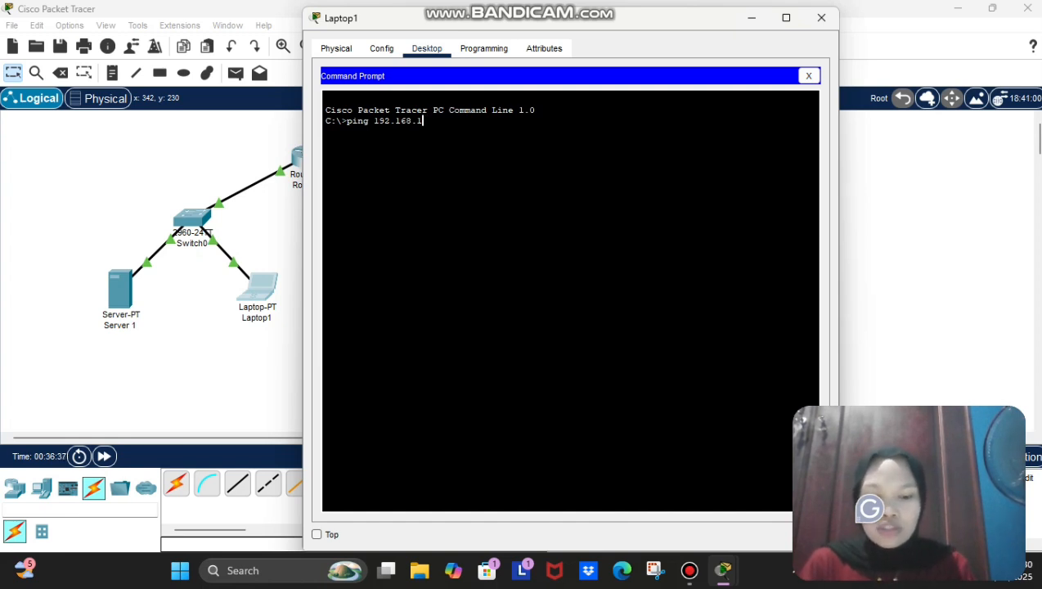
{"action": "type", "text": "54"}
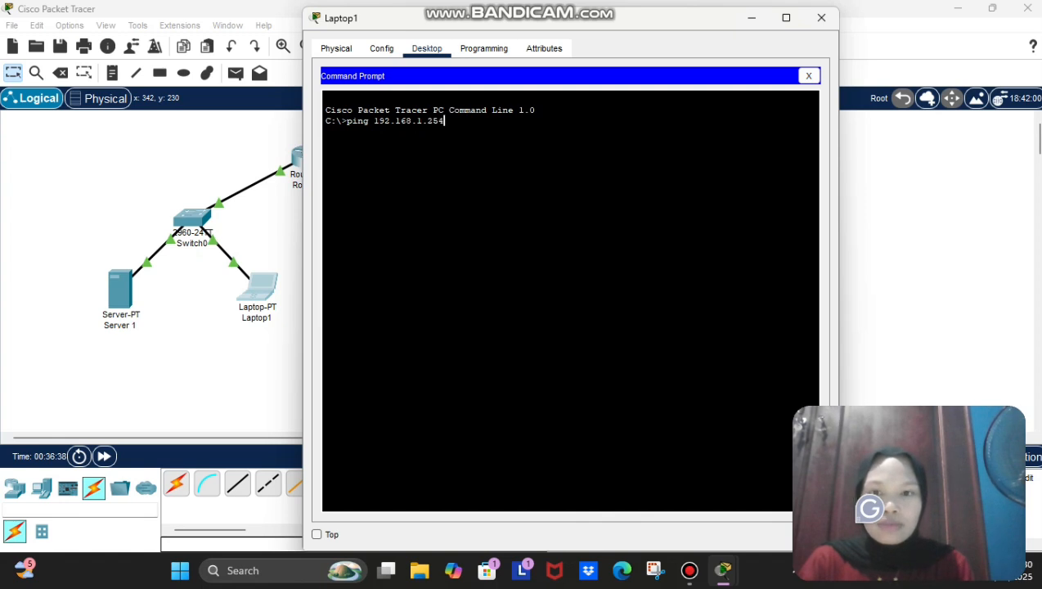
{"action": "key", "text": "Return"}
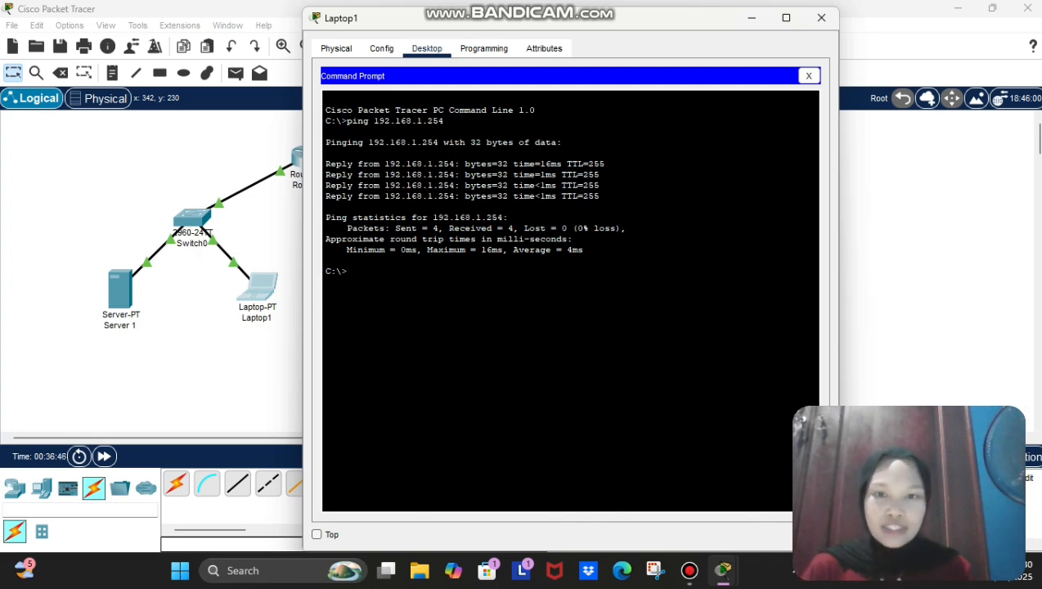
{"action": "type", "text": "ping"}
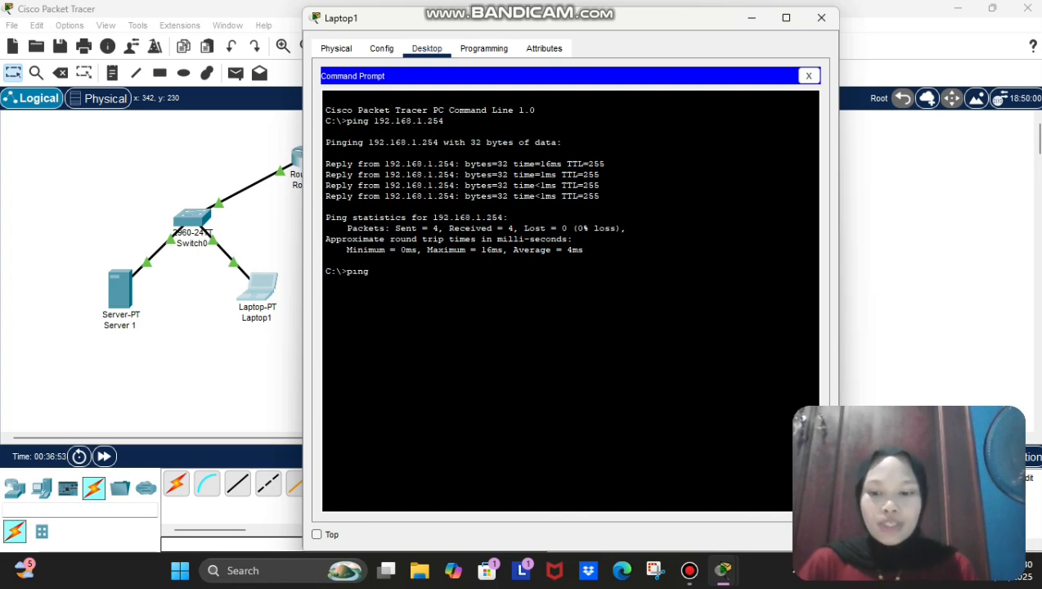
{"action": "type", "text": " 192.1"}
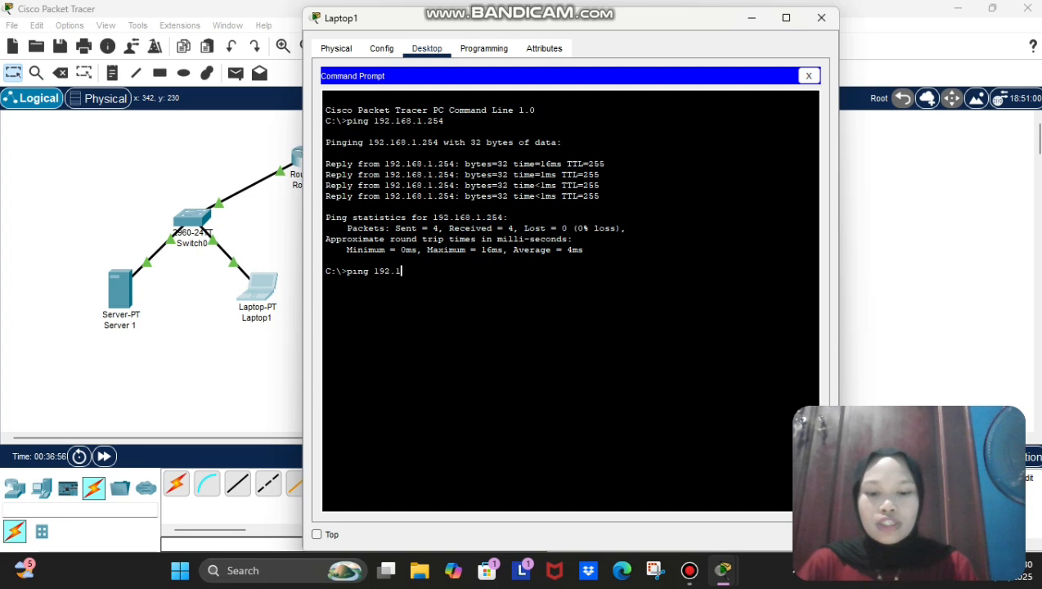
{"action": "type", "text": "68.1.11"}
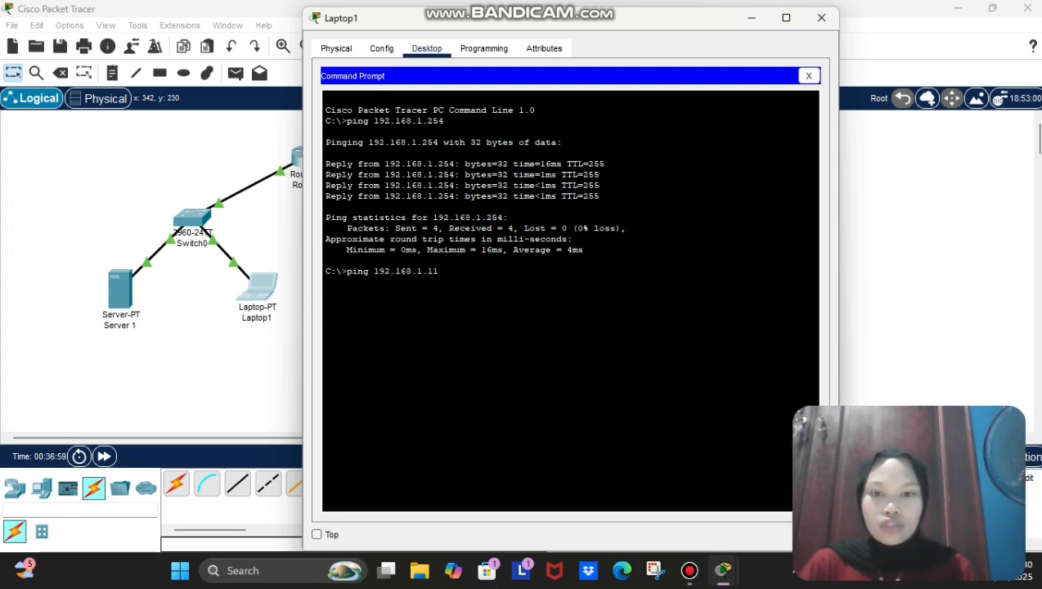
{"action": "key", "text": "Return"}
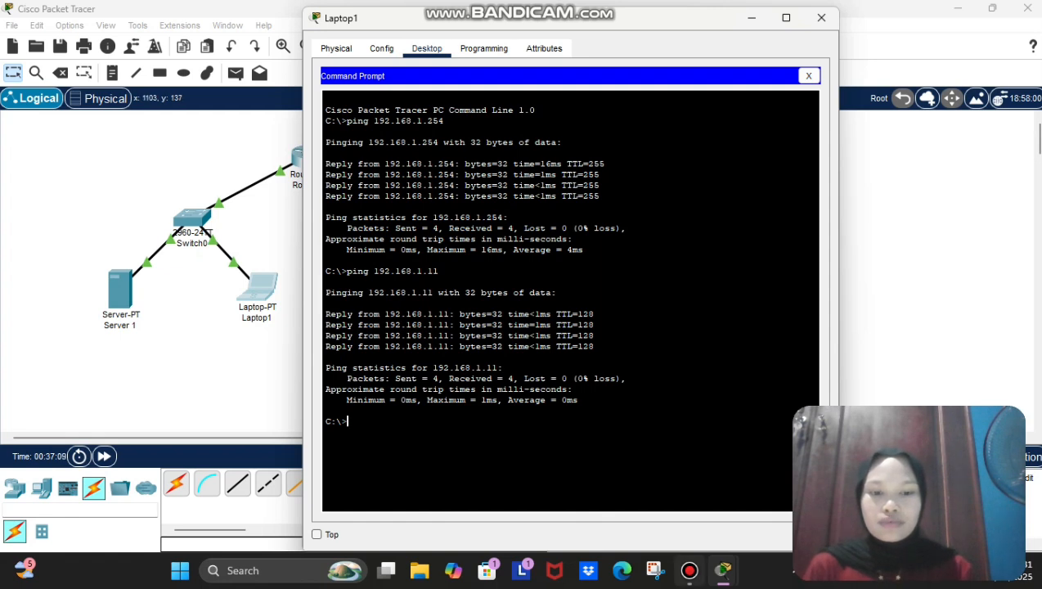
{"action": "mouse_move", "coordinate": [689, 570]}
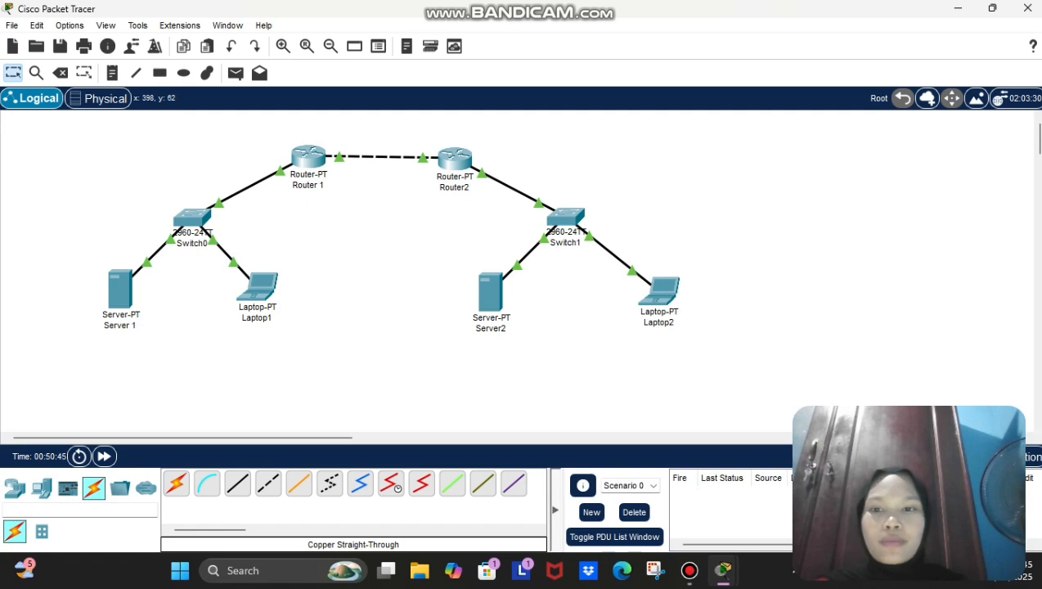
Step: In Router 1's CLI, start the 'copy tftp running-config' command
{"action": "left_click", "coordinate": [308, 156]}
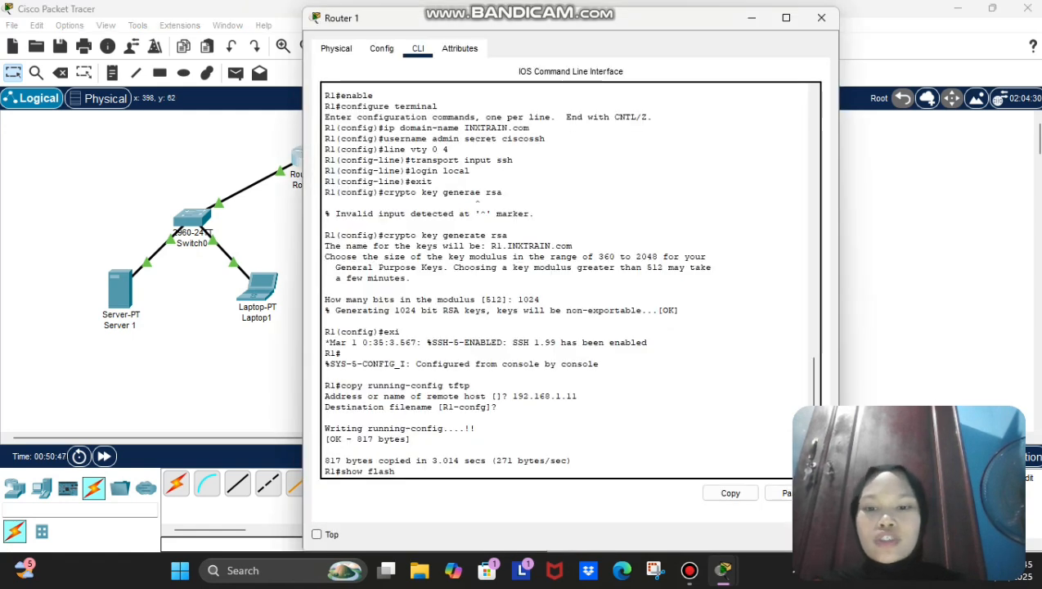
{"action": "scroll", "coordinate": [570, 280], "scroll_direction": "down", "scroll_amount": 7}
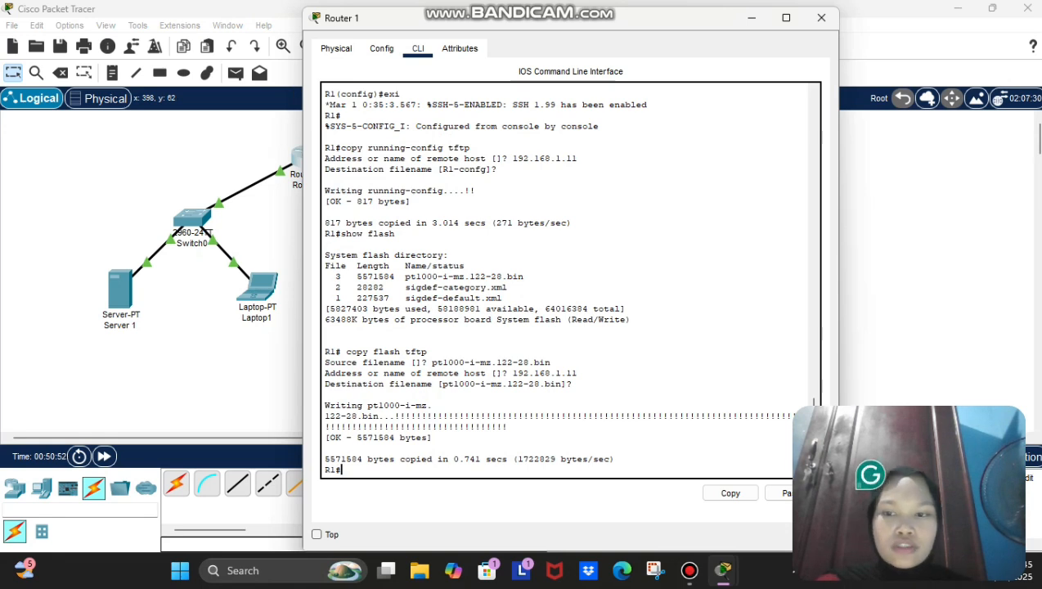
{"action": "type", "text": "copy"}
{"action": "key", "text": "BackSpace"}
{"action": "key", "text": "BackSpace"}
{"action": "key", "text": "BackSpace"}
{"action": "key", "text": "BackSpace"}
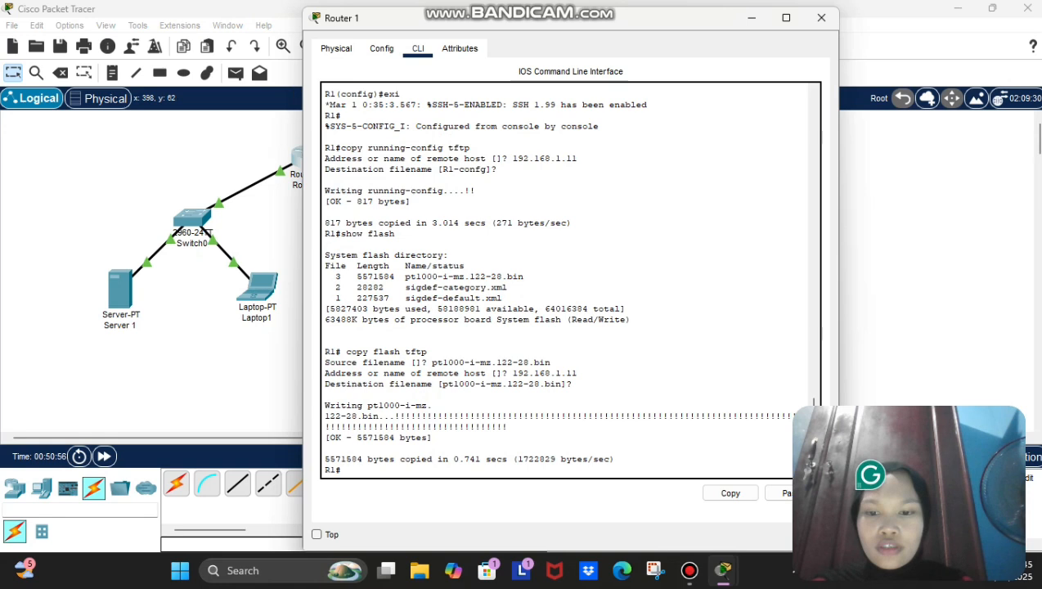
{"action": "type", "text": "cop"}
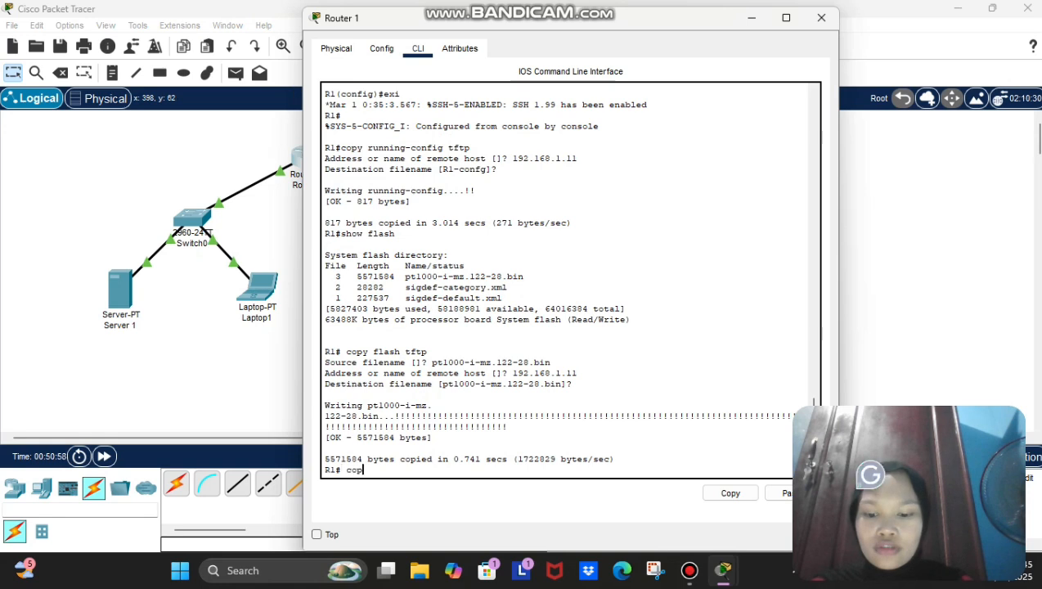
{"action": "type", "text": "y tftp running-config"}
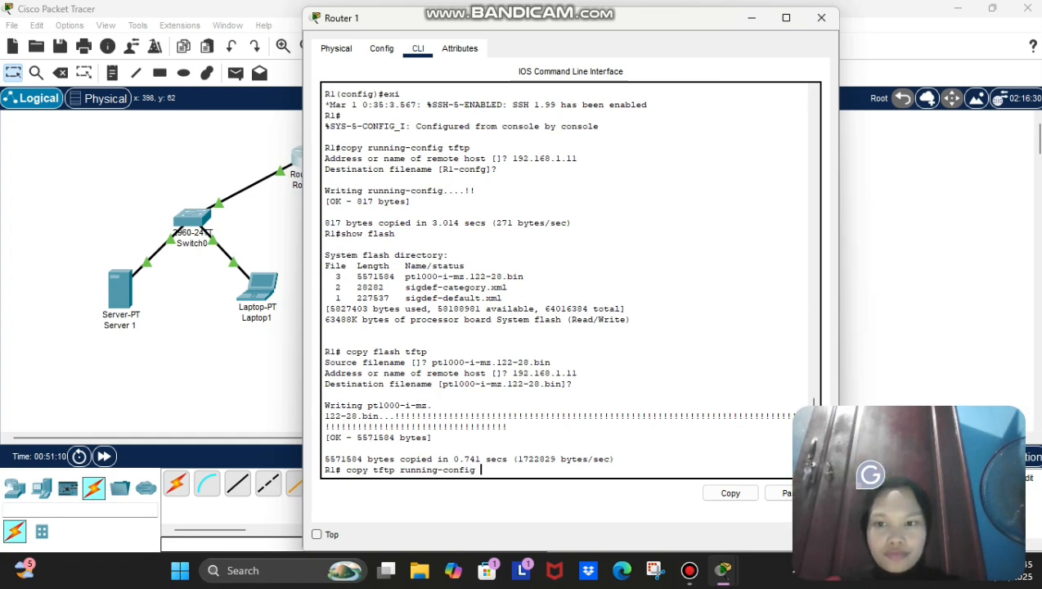
{"action": "key", "text": "Return"}
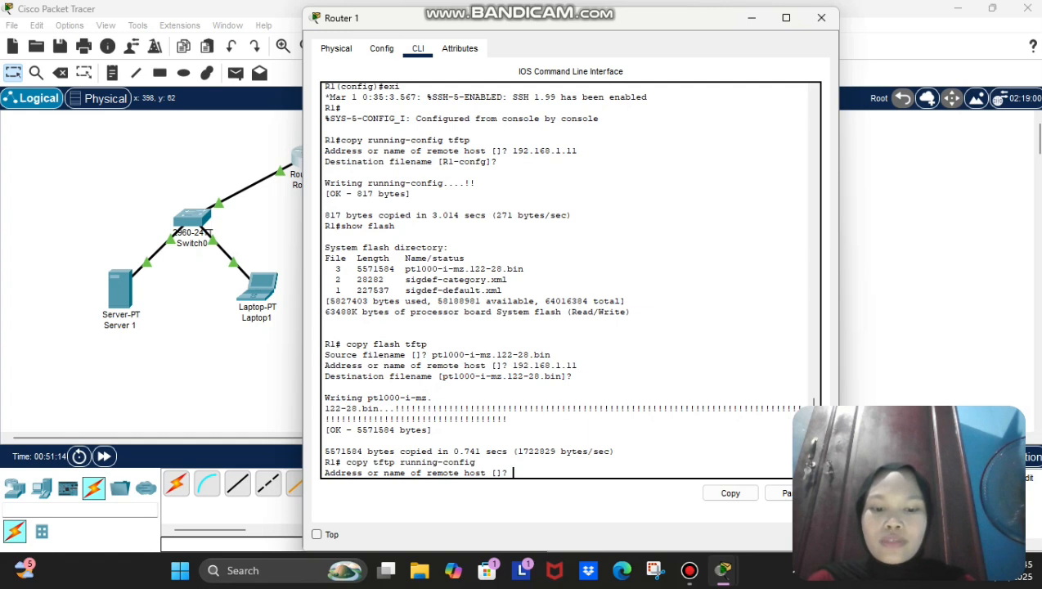
Step: Pull R1-config from TFTP host 192.168.1.11 into the running-config
{"action": "type", "text": "192"}
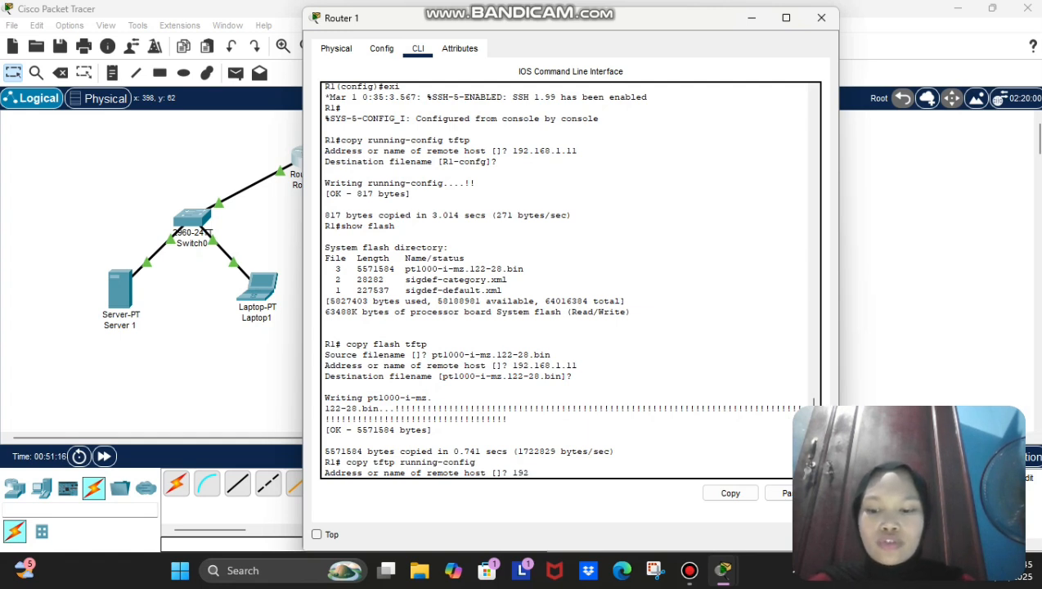
{"action": "type", "text": ".168"}
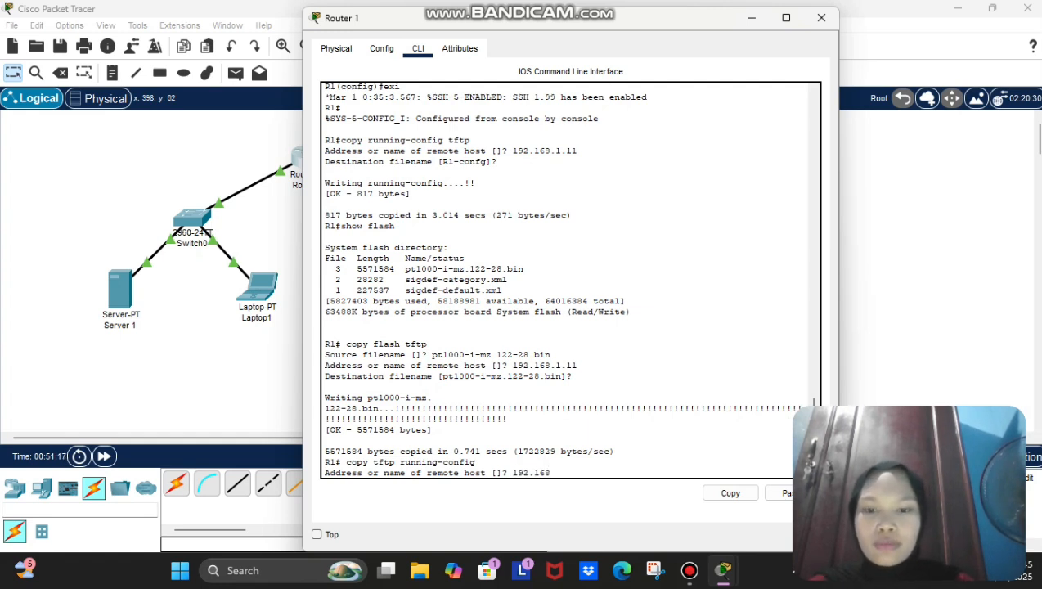
{"action": "type", "text": "."}
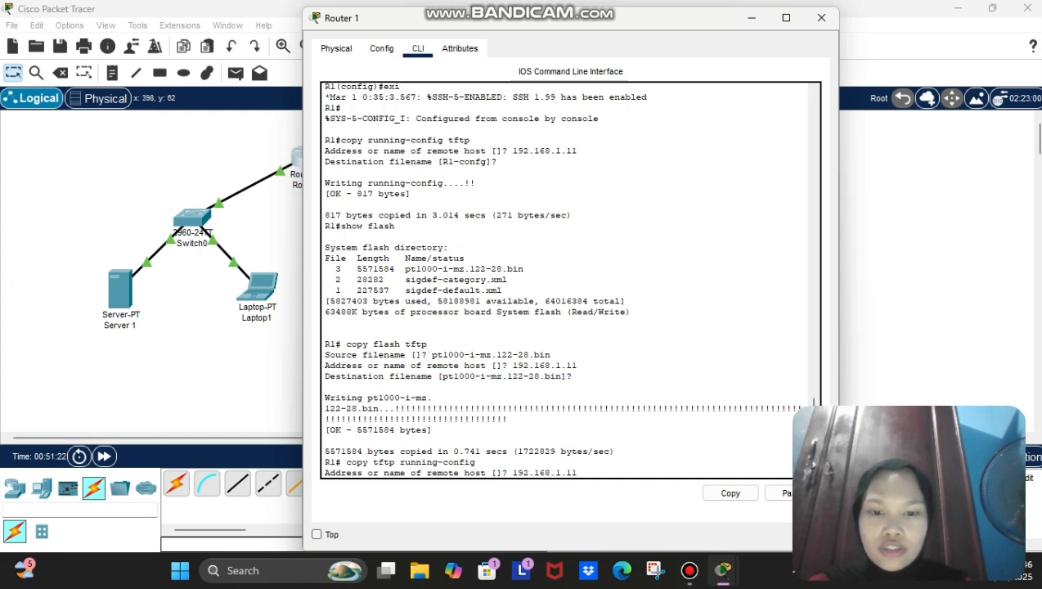
{"action": "type", "text": "1.11"}
{"action": "key", "text": "Return"}
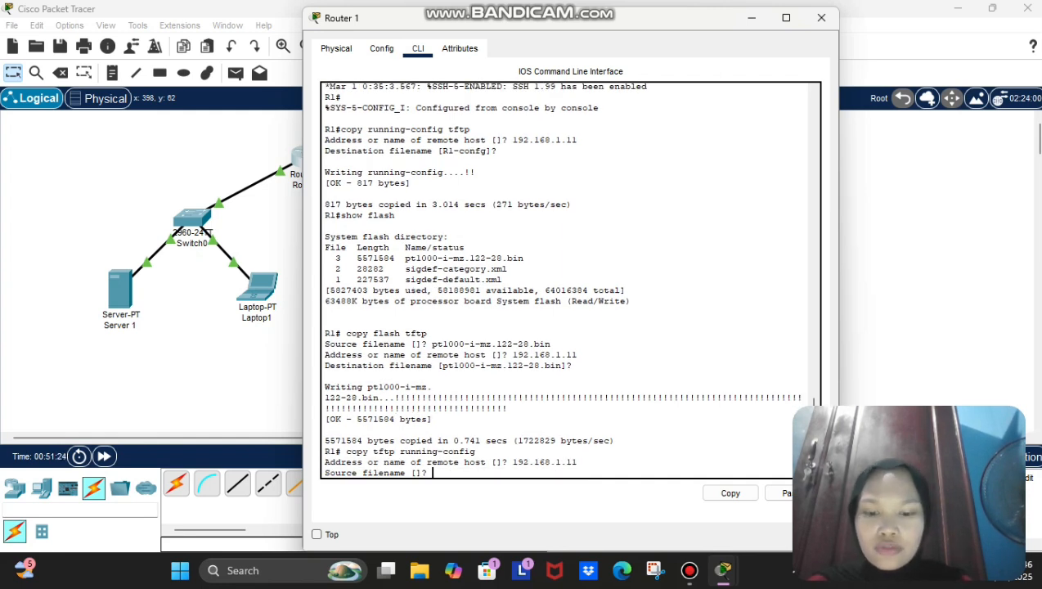
{"action": "key", "text": "Caps_Lock"}
{"action": "type", "text": "R"}
{"action": "type", "text": "-config"}
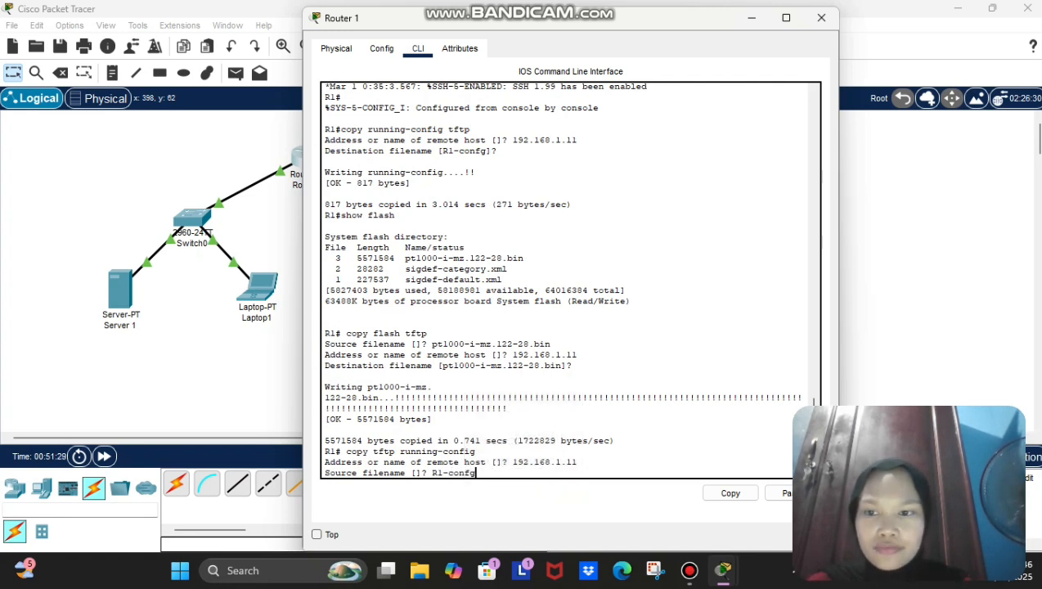
{"action": "key", "text": "Return"}
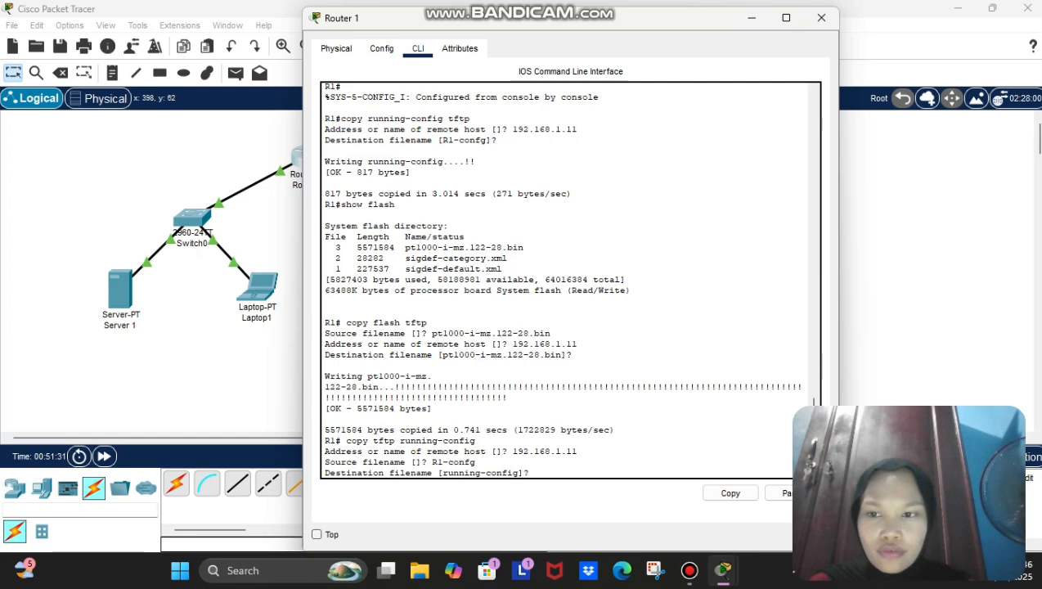
{"action": "key", "text": "Return"}
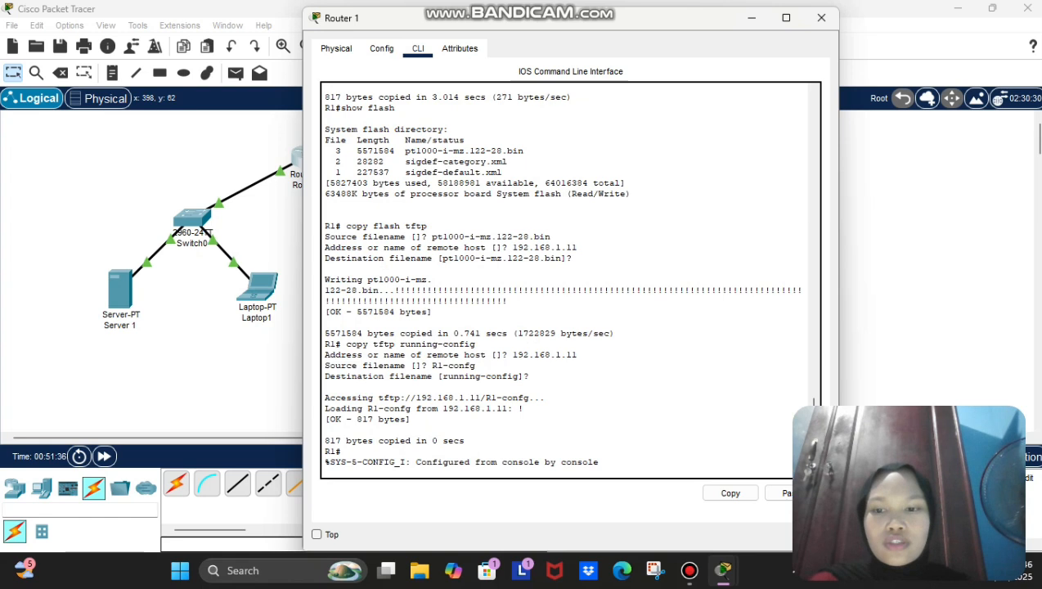
{"action": "scroll", "coordinate": [570, 278], "scroll_direction": "up", "scroll_amount": 3}
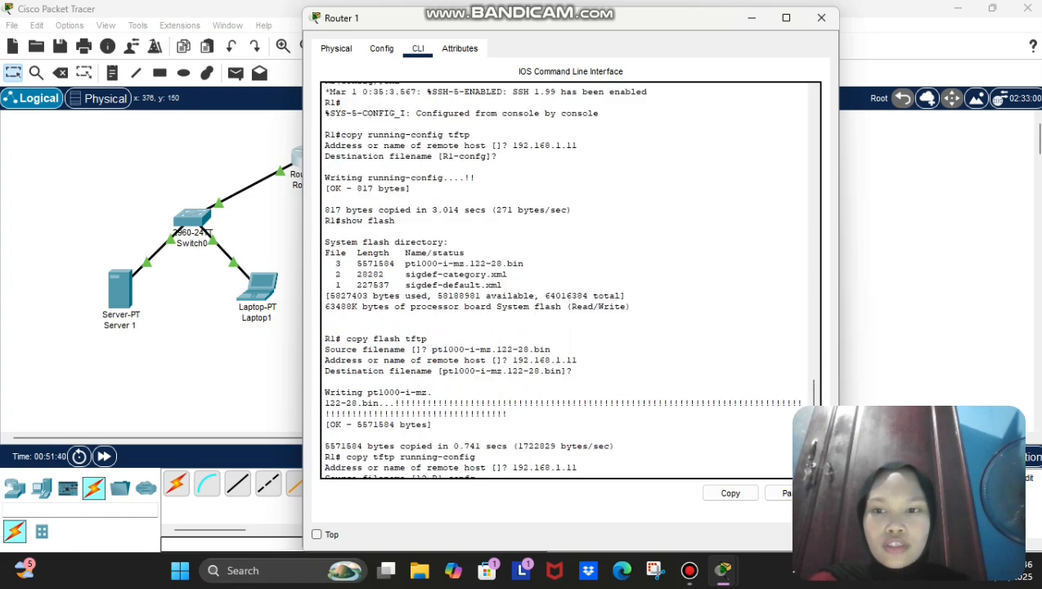
Step: Close Router 1's window and view Server 1's TFTP service file list
{"action": "left_click", "coordinate": [821, 17]}
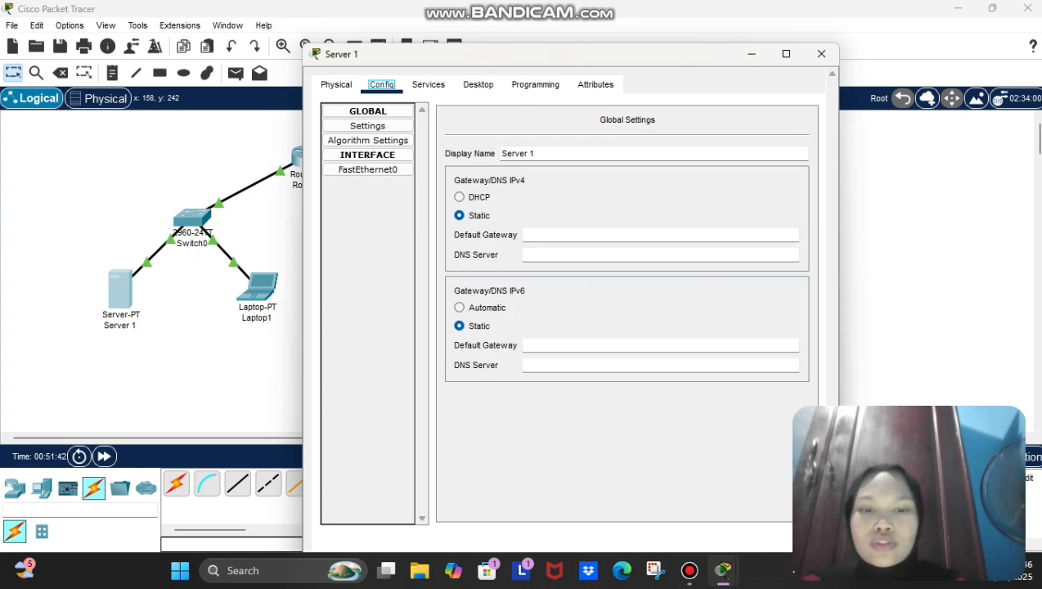
{"action": "left_click", "coordinate": [428, 48]}
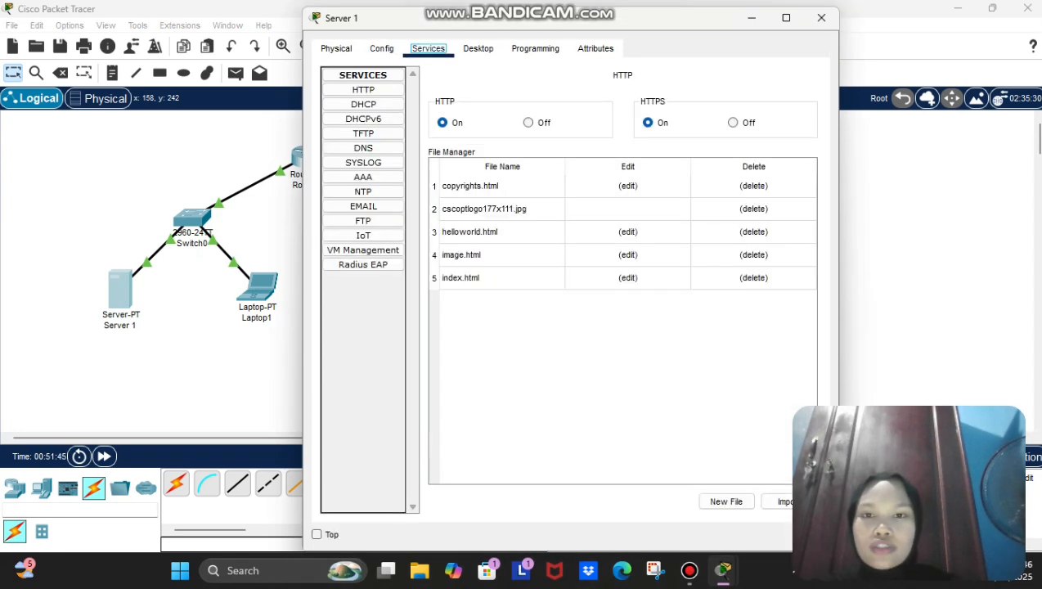
{"action": "left_click", "coordinate": [363, 133]}
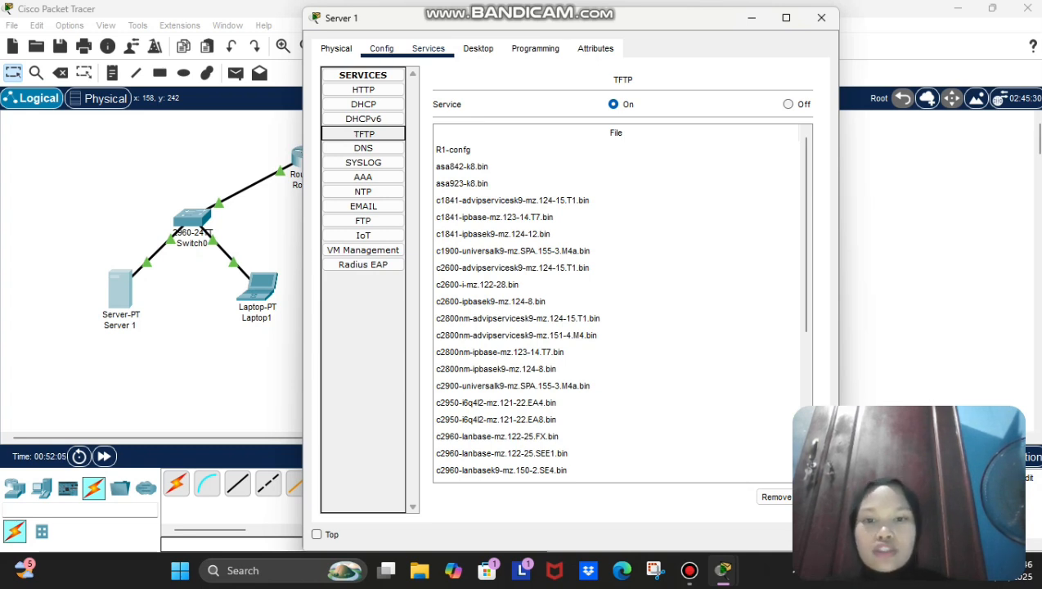
Step: Close Server 1's window and open Laptop1's device window
{"action": "left_click", "coordinate": [821, 17]}
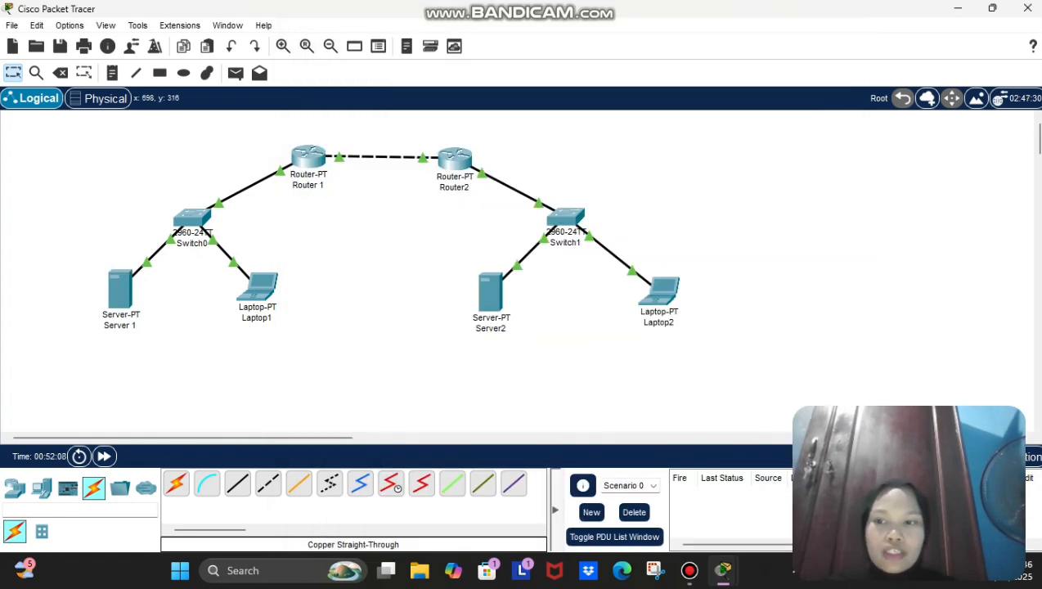
{"action": "mouse_move", "coordinate": [258, 291]}
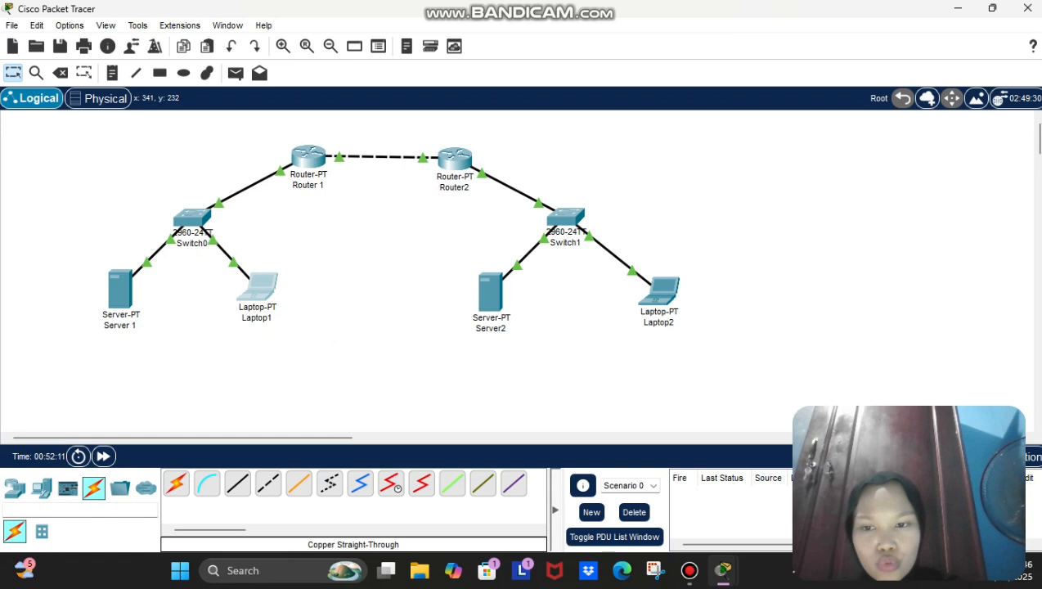
{"action": "left_click", "coordinate": [258, 286]}
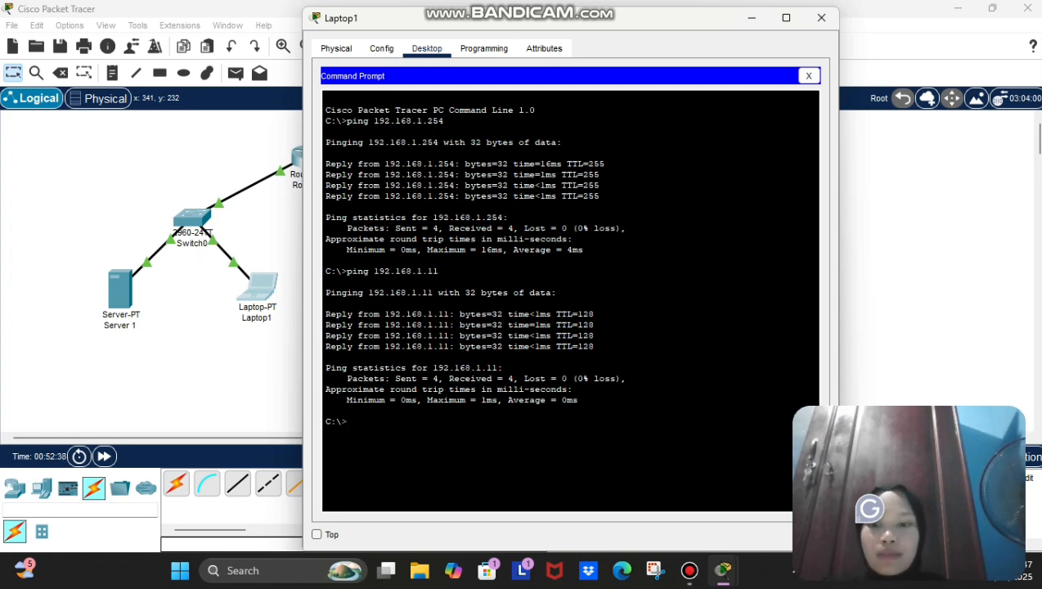
Step: Run ipconfig on Laptop1, showing IPv4 192.168.1.1 with mask 255.255.255.0
{"action": "type", "text": "ip"}
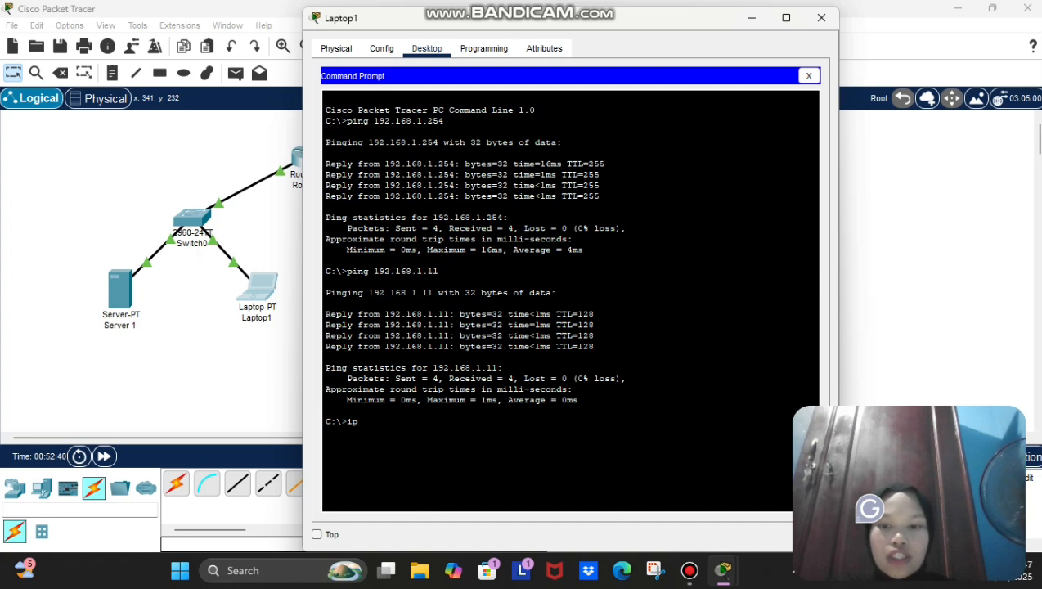
{"action": "type", "text": "confifg"}
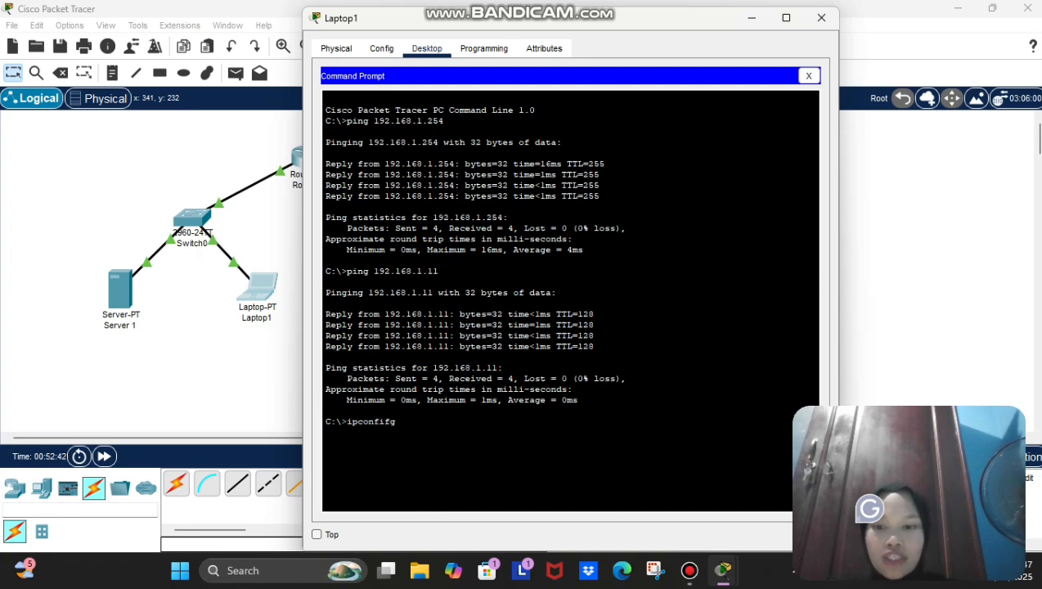
{"action": "key", "text": "BackSpace"}
{"action": "key", "text": "BackSpace"}
{"action": "type", "text": "g"}
{"action": "key", "text": "Return"}
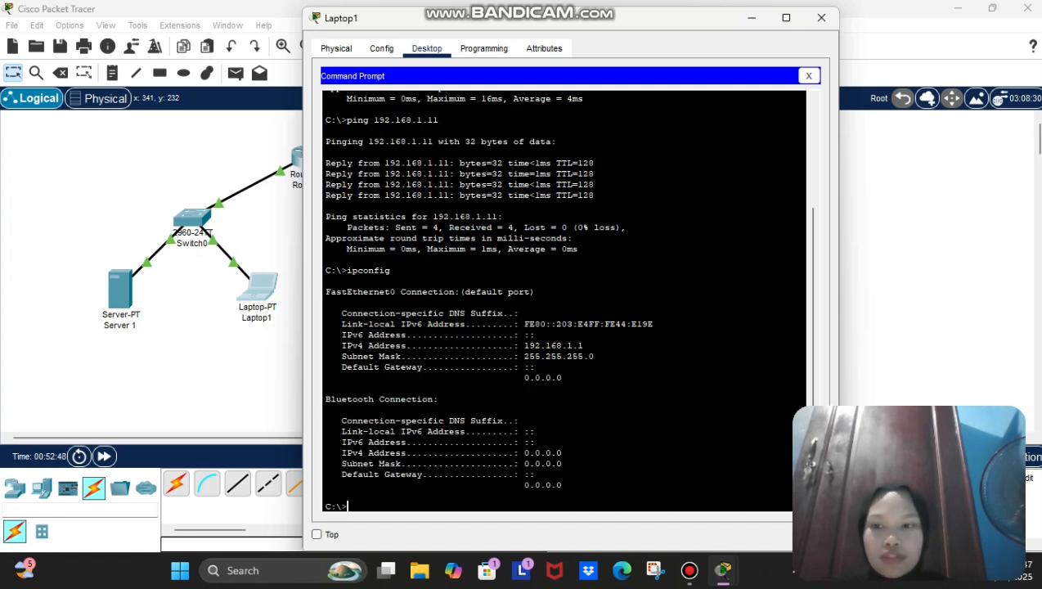
Step: SSH from Laptop1 to Router 1 at 192.168.1.254 as admin and log in with the password
{"action": "type", "text": "ssh "}
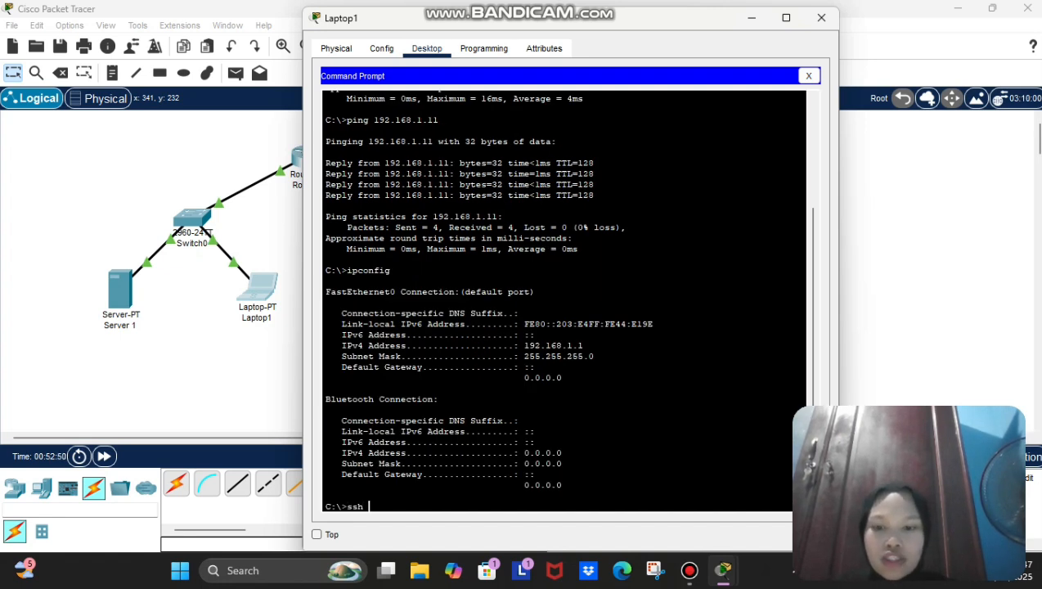
{"action": "type", "text": "-l"}
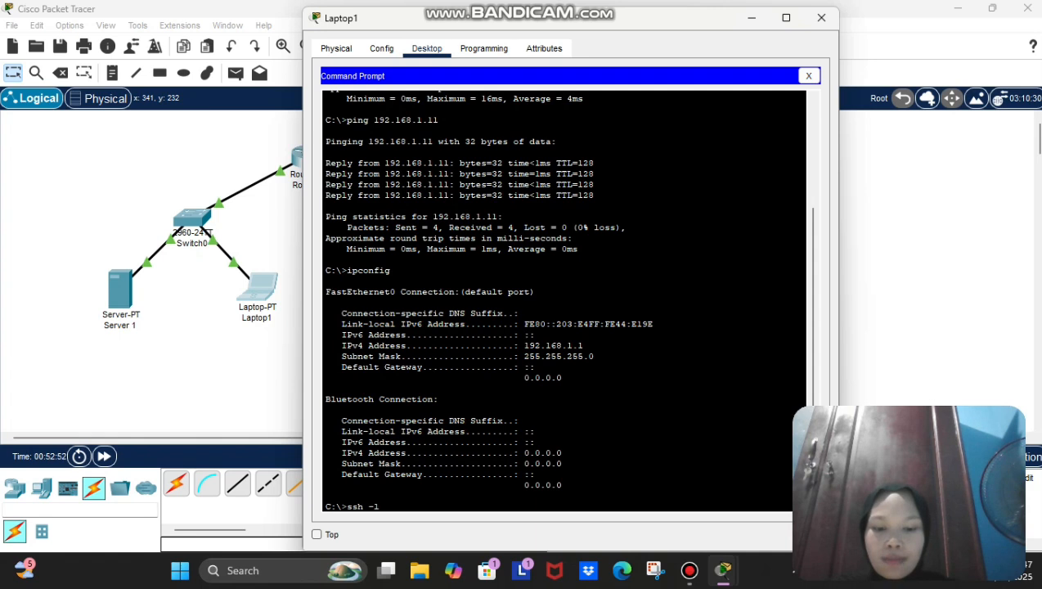
{"action": "type", "text": " admin "}
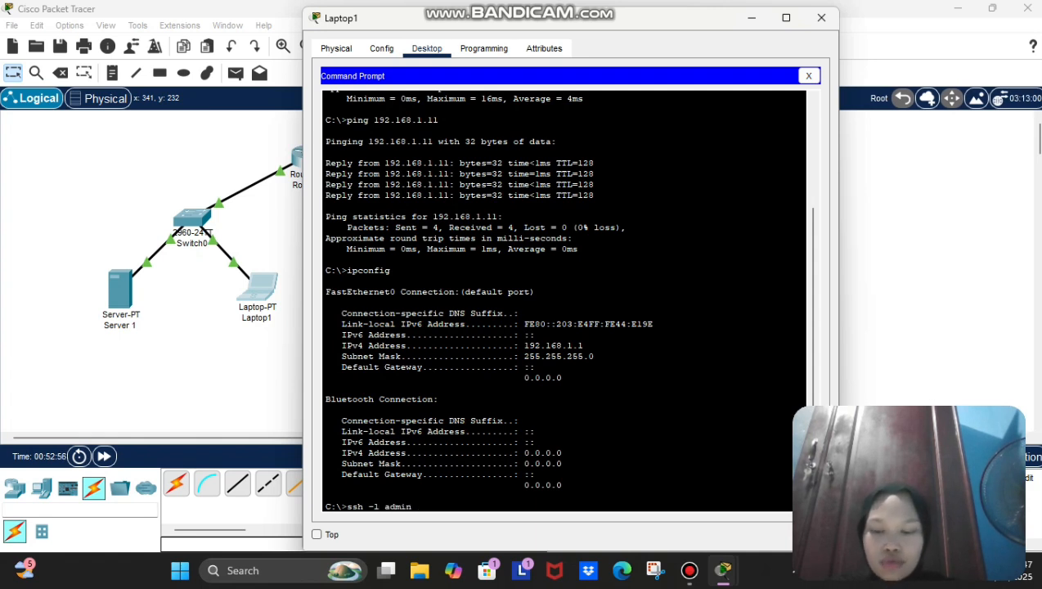
{"action": "type", "text": "192.168.1.254"}
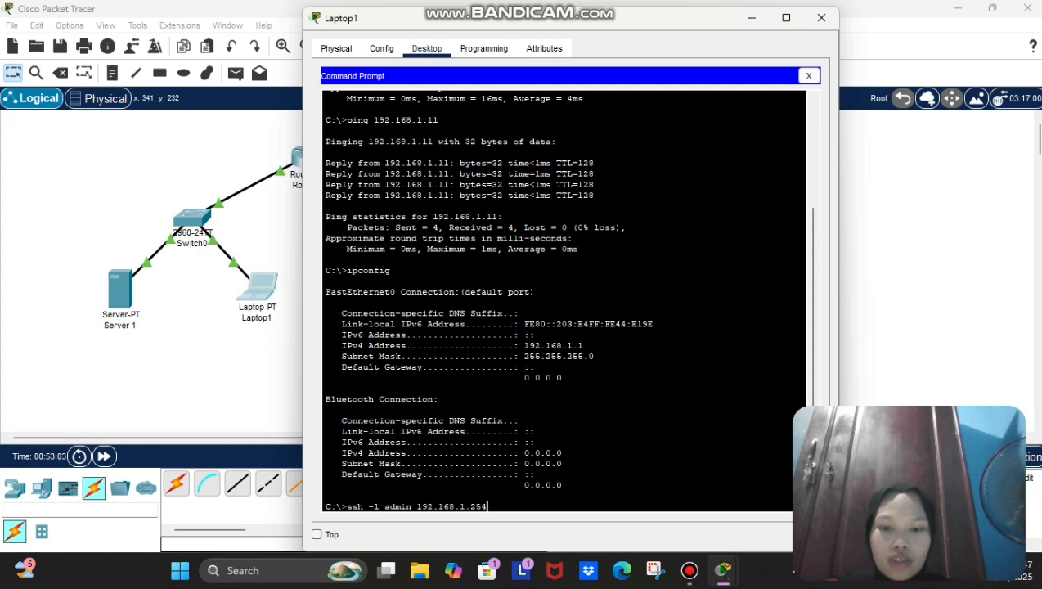
{"action": "key", "text": "Return"}
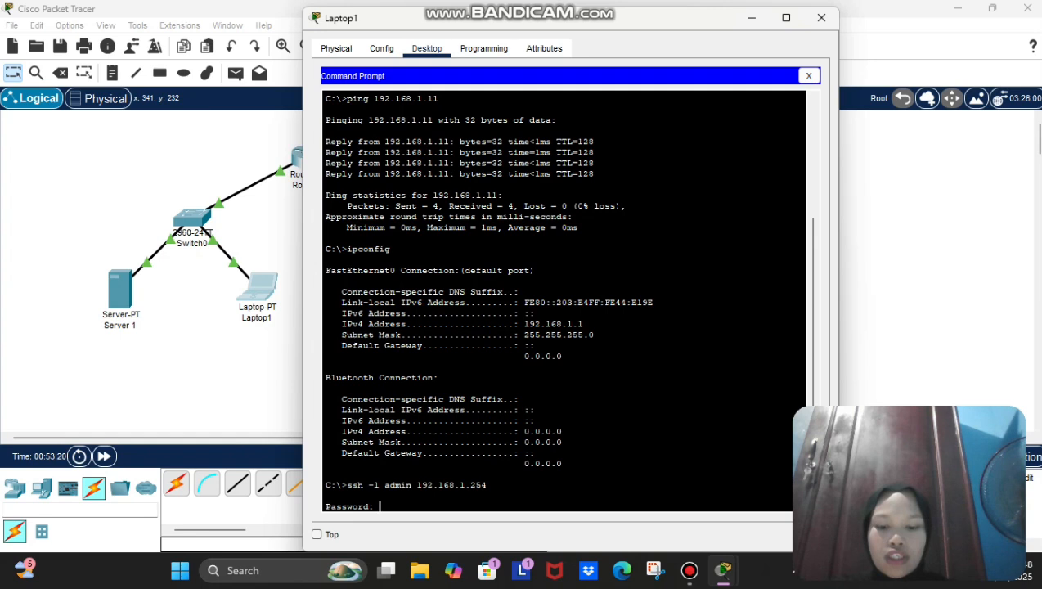
{"action": "key", "text": "Return"}
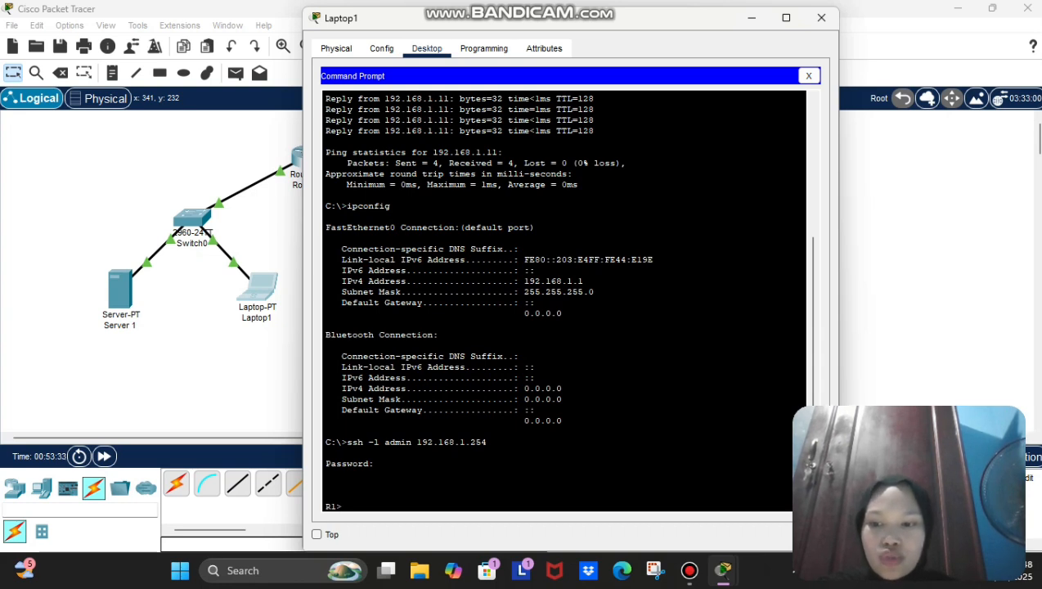
Step: Run 'show users' on R1, listing admin on vty 0
{"action": "type", "text": "u"}
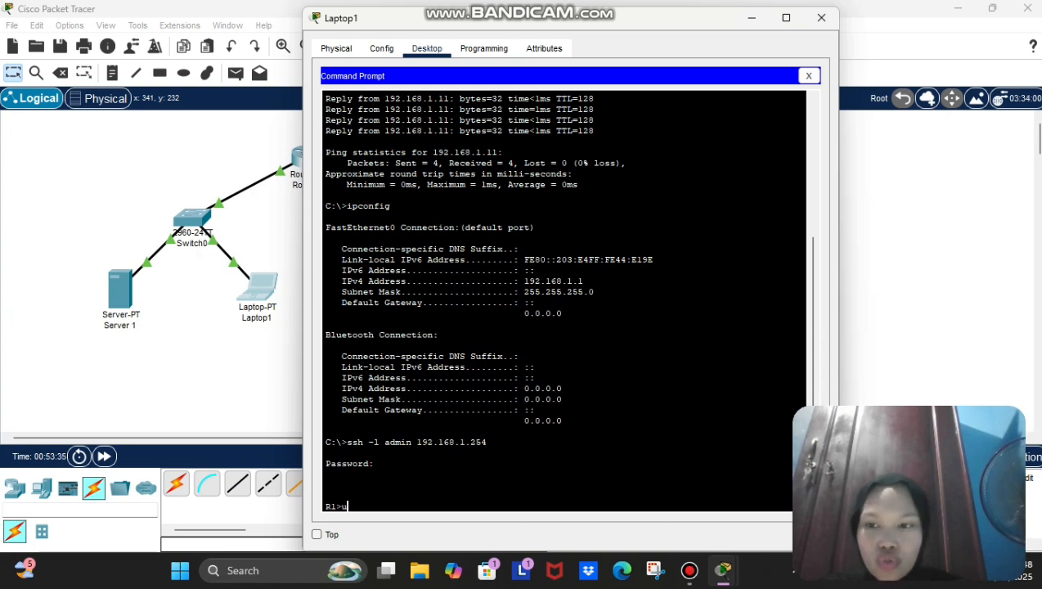
{"action": "key", "text": "BackSpace"}
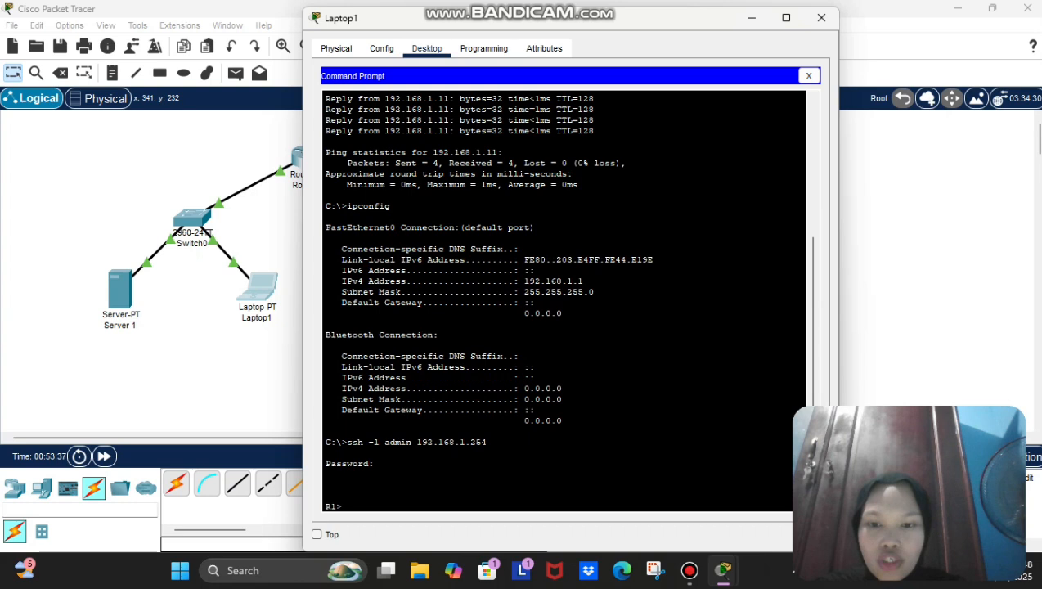
{"action": "type", "text": "show users"}
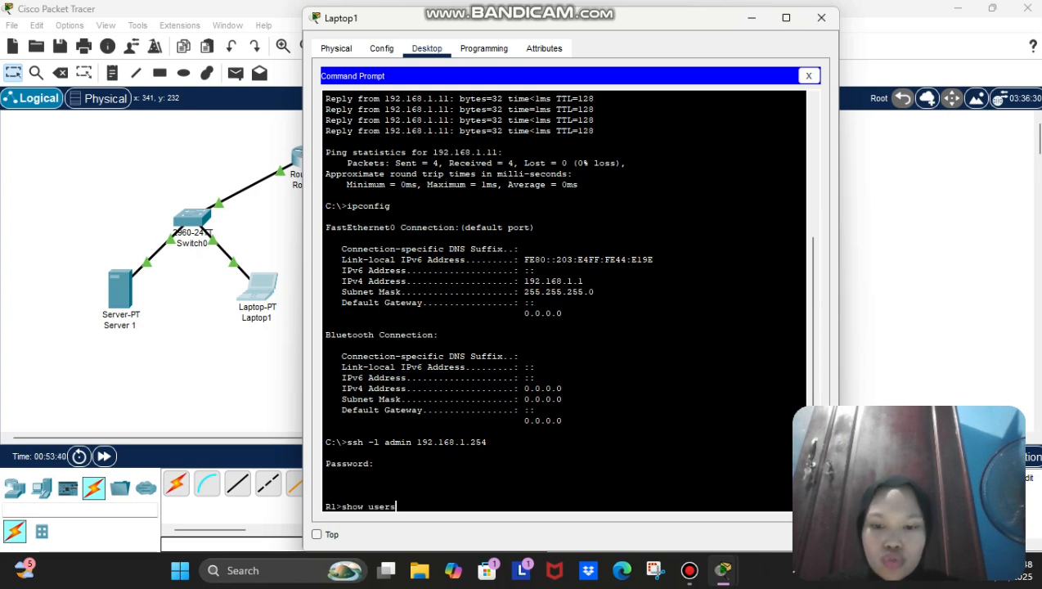
{"action": "key", "text": "Return"}
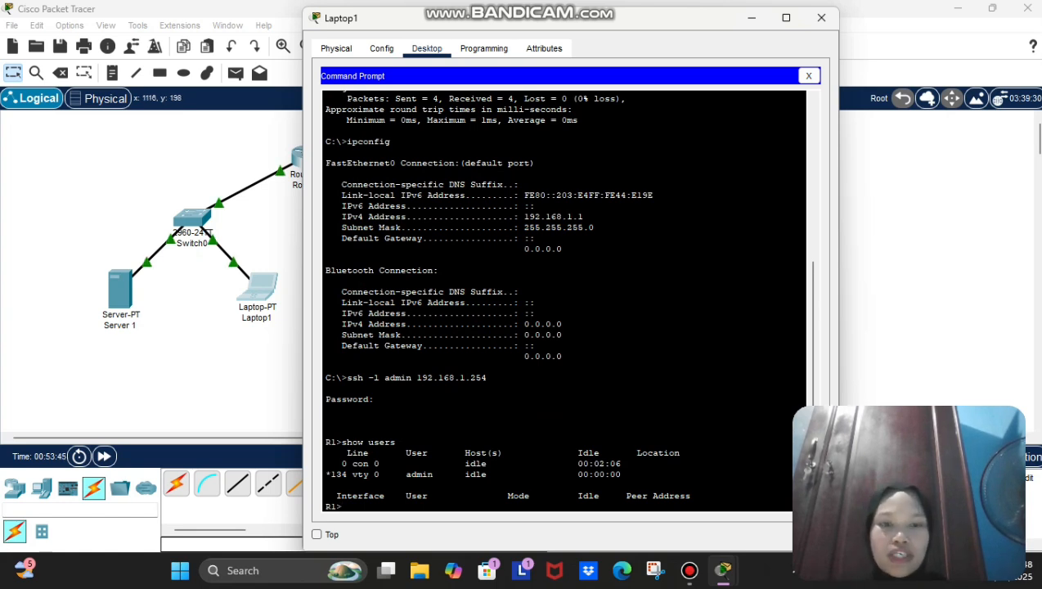
Step: On Laptop2, check ipconfig, then run 'ssh -l admin 192.168.2.254' up to the password prompt
{"action": "left_click", "coordinate": [821, 18]}
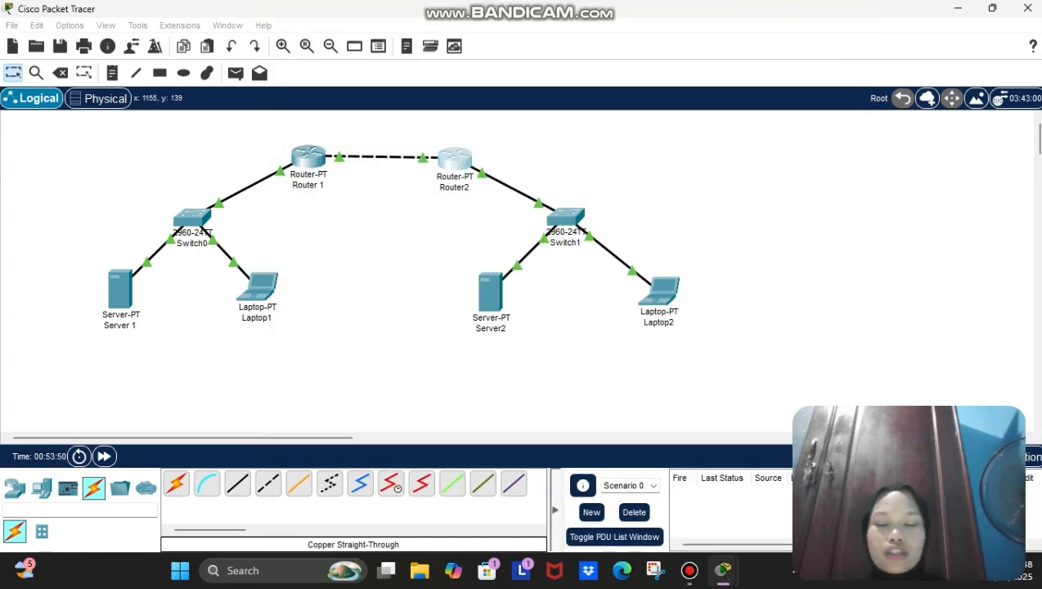
{"action": "left_click", "coordinate": [661, 291]}
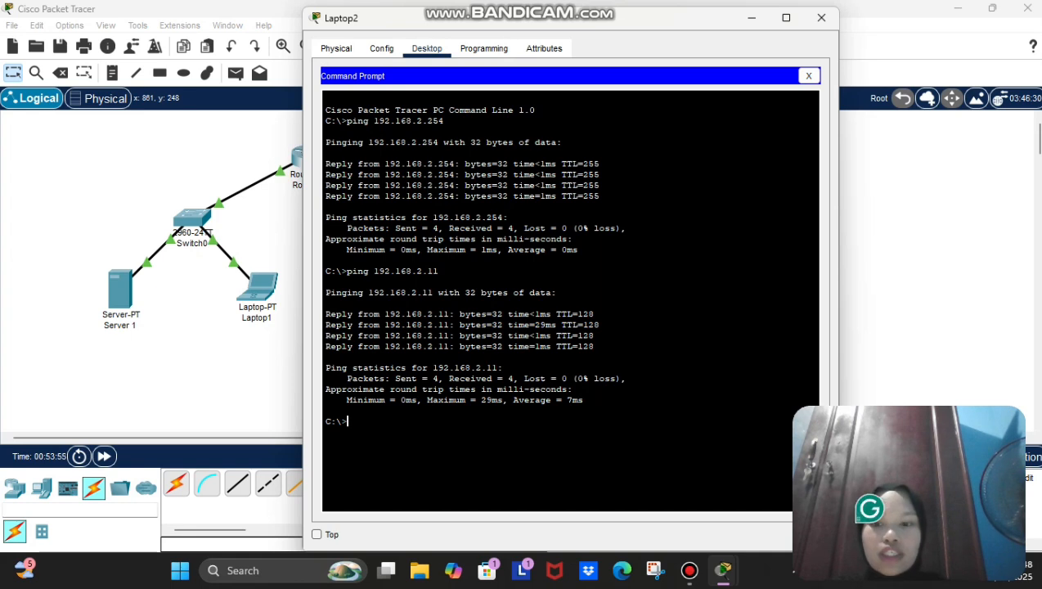
{"action": "type", "text": "ip conf"}
{"action": "key", "text": "BackSpace"}
{"action": "key", "text": "BackSpace"}
{"action": "key", "text": "BackSpace"}
{"action": "key", "text": "BackSpace"}
{"action": "key", "text": "BackSpace"}
{"action": "type", "text": "confi"}
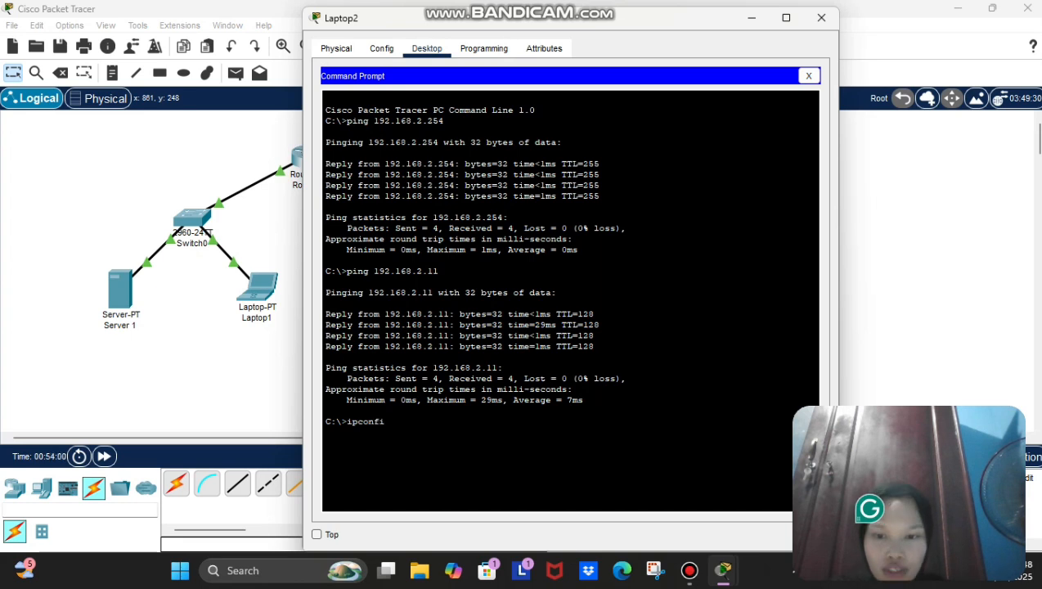
{"action": "type", "text": "g"}
{"action": "key", "text": "Return"}
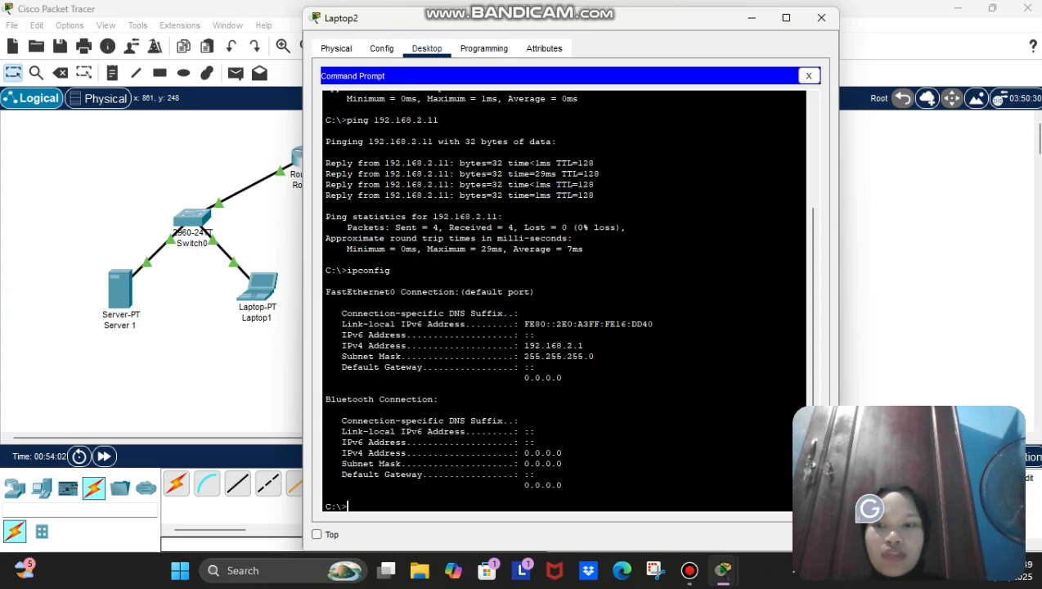
{"action": "type", "text": "ssh "}
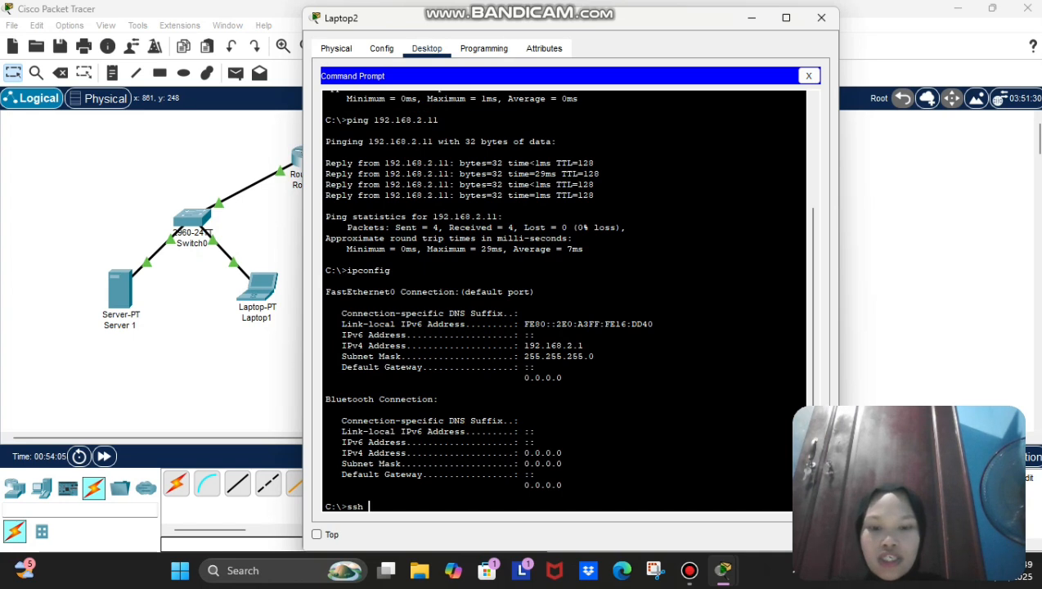
{"action": "type", "text": "-l a"}
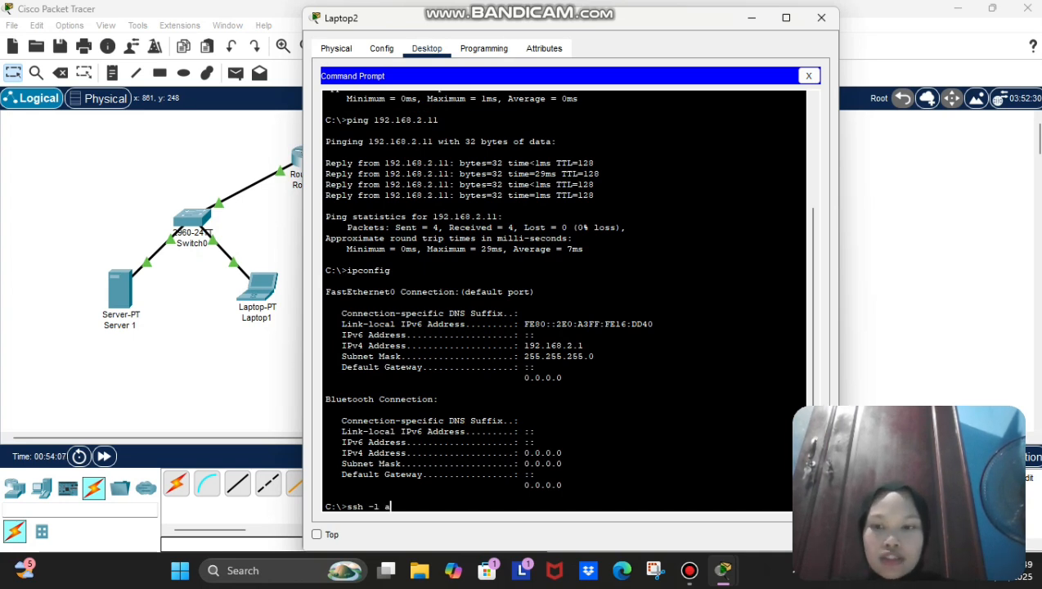
{"action": "type", "text": "dmin 1"}
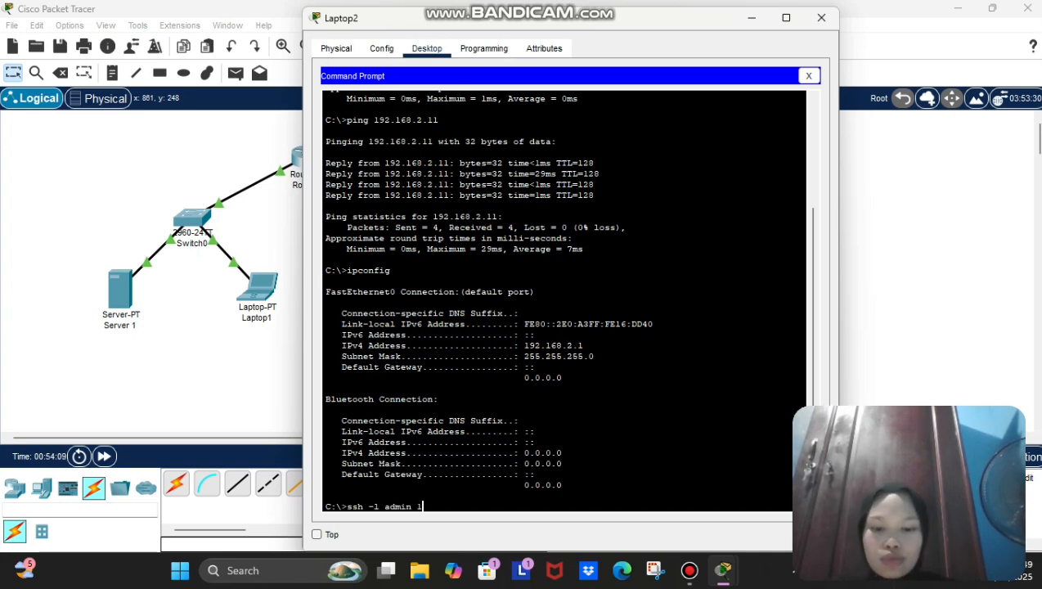
{"action": "type", "text": "92"}
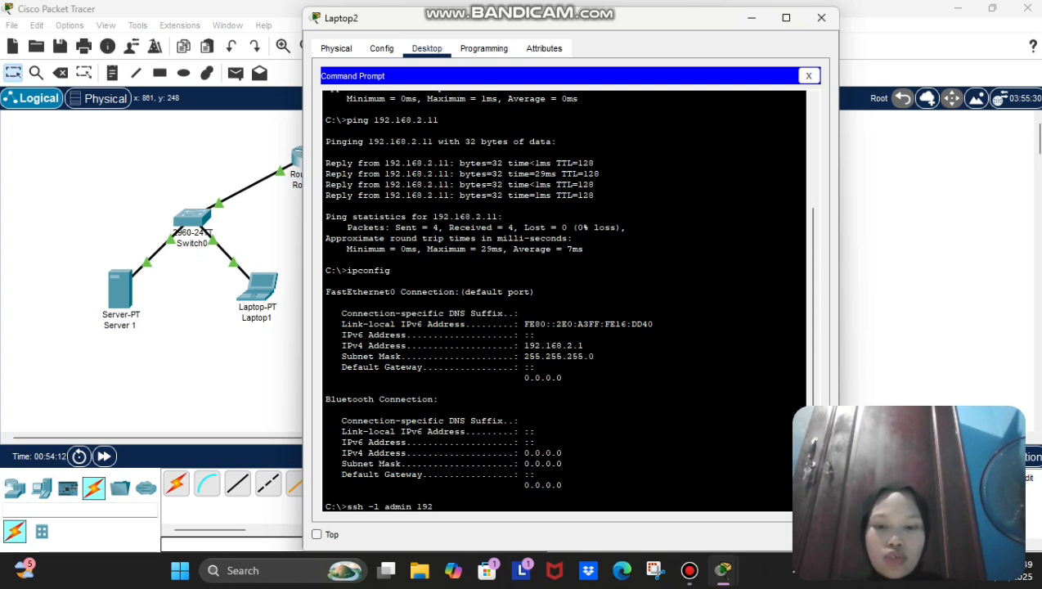
{"action": "type", "text": ".168."}
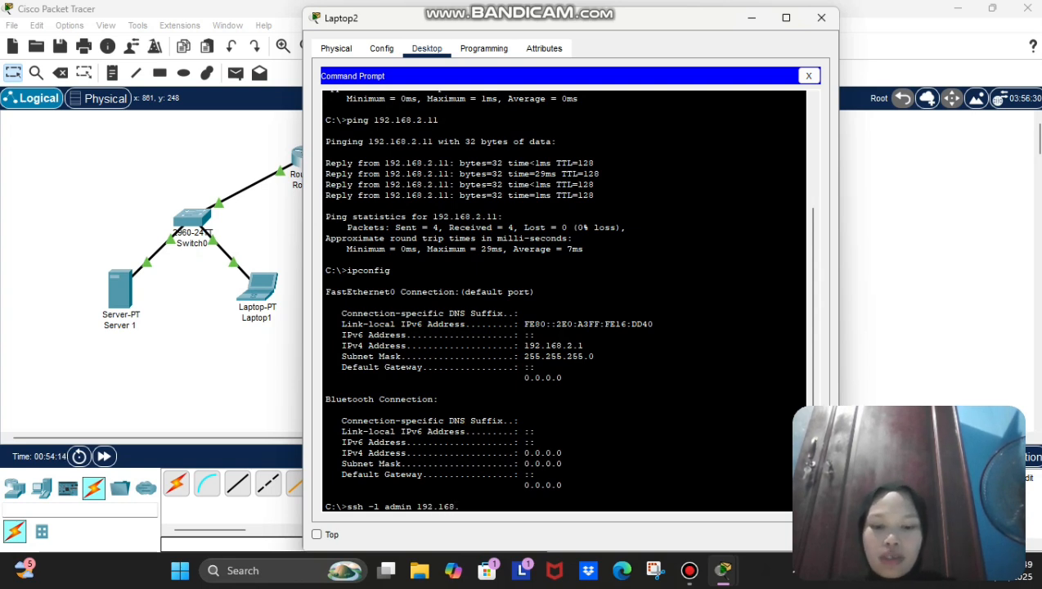
{"action": "type", "text": "2.254"}
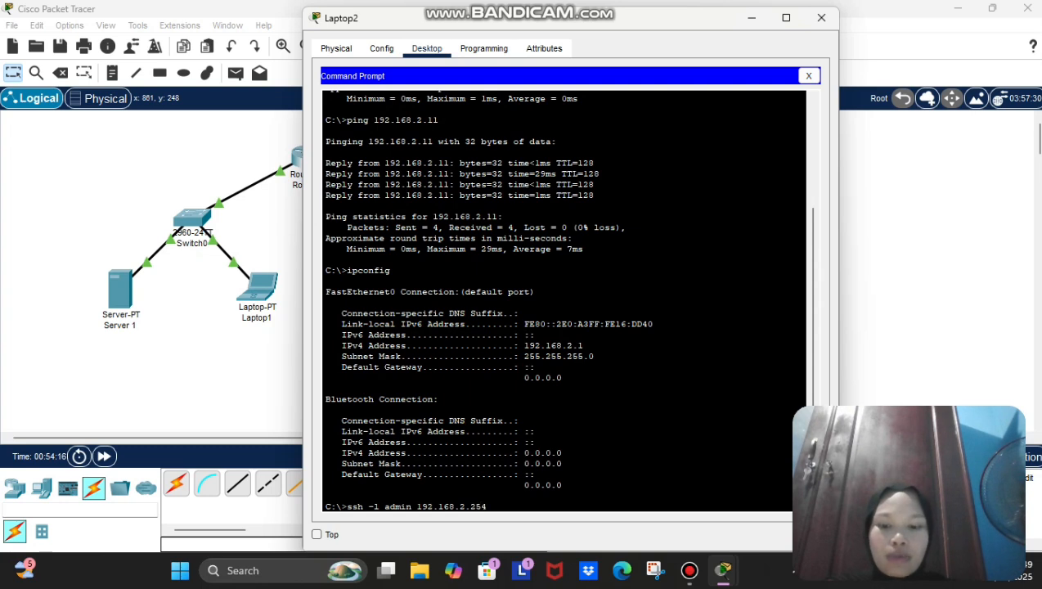
{"action": "key", "text": "Return"}
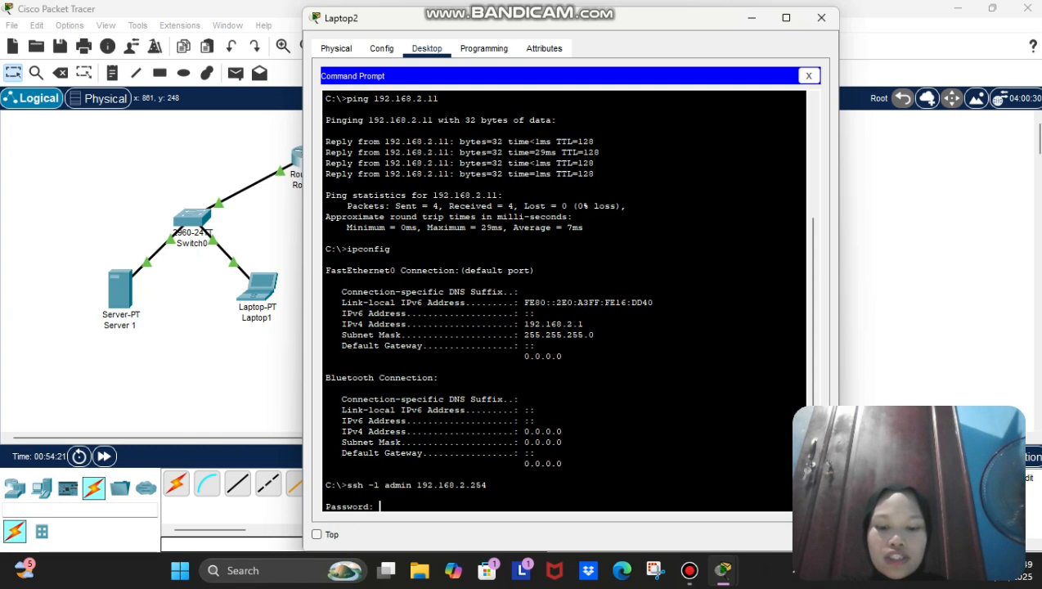
Step: Log into R2 with the password, run 'show users' to list the vty session, then close Laptop2
{"action": "key", "text": "Return"}
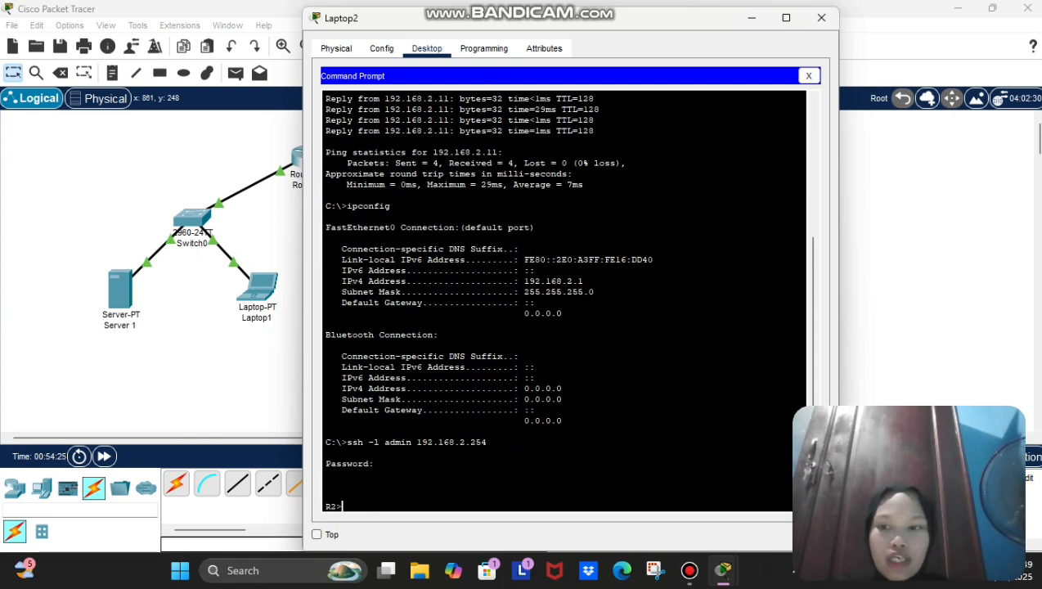
{"action": "type", "text": "show s"}
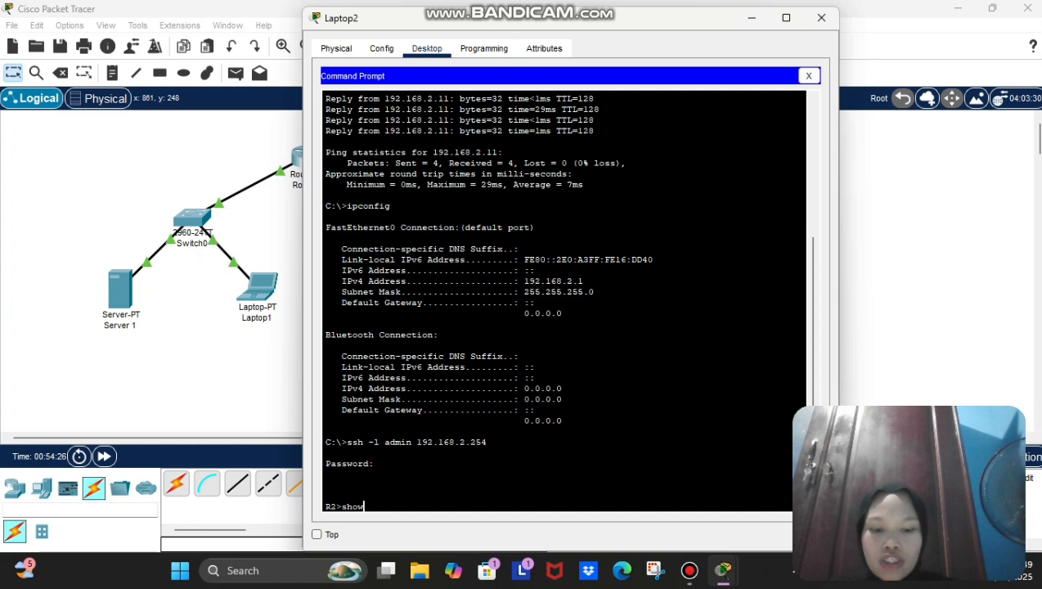
{"action": "type", "text": "users"}
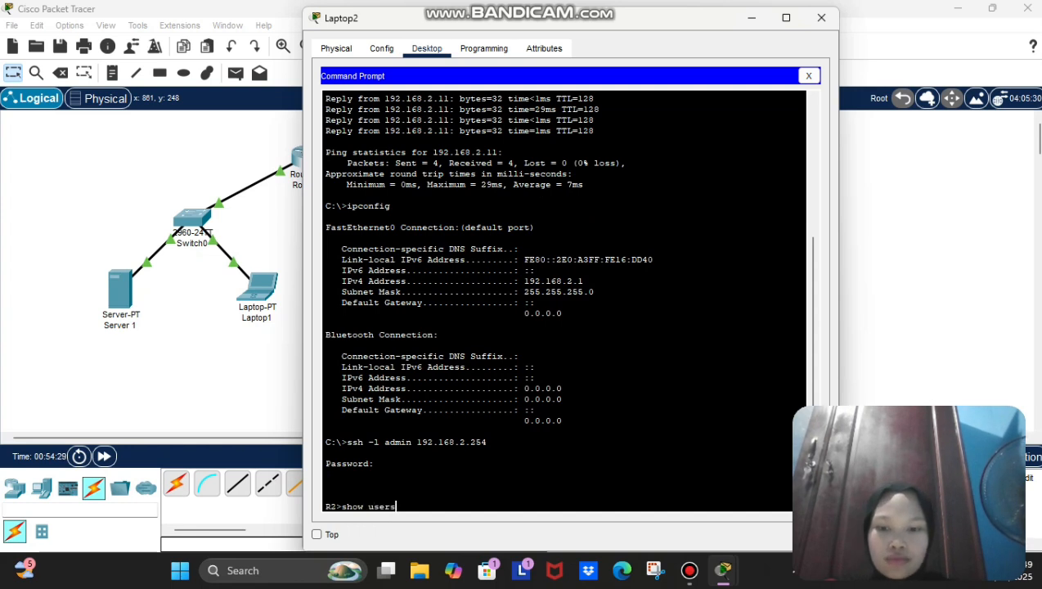
{"action": "key", "text": "Return"}
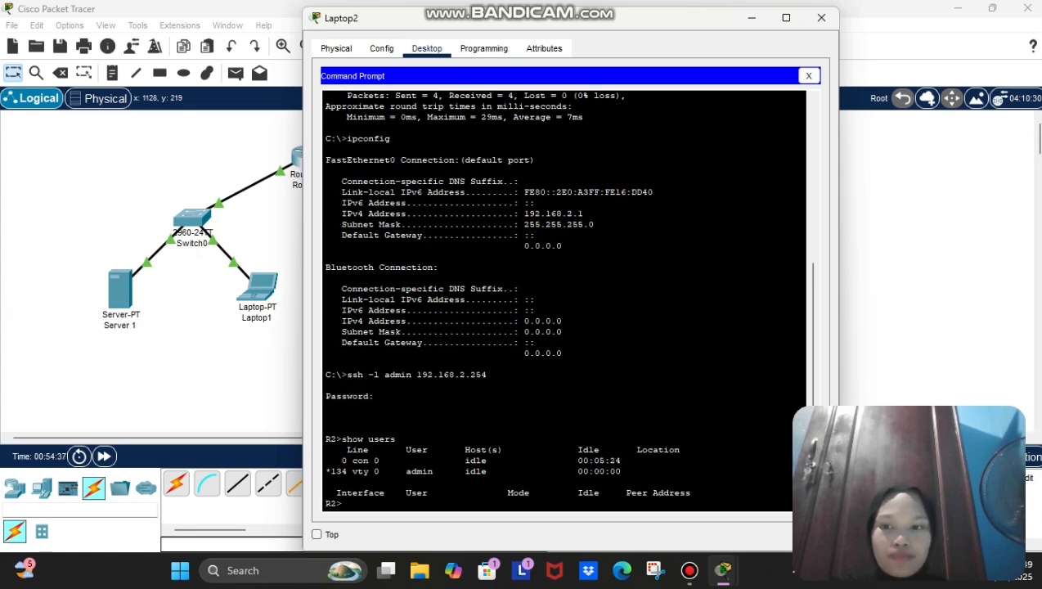
{"action": "key", "text": "alt+F4"}
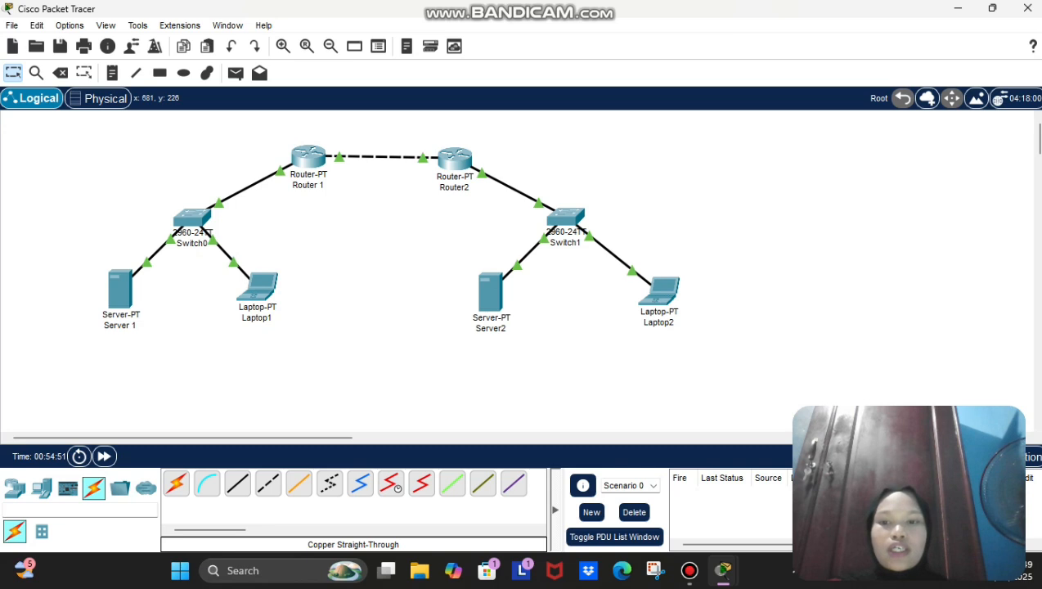
Step: Run show version in Router 1's CLI to display its IOS version details
{"action": "left_click", "coordinate": [320, 157]}
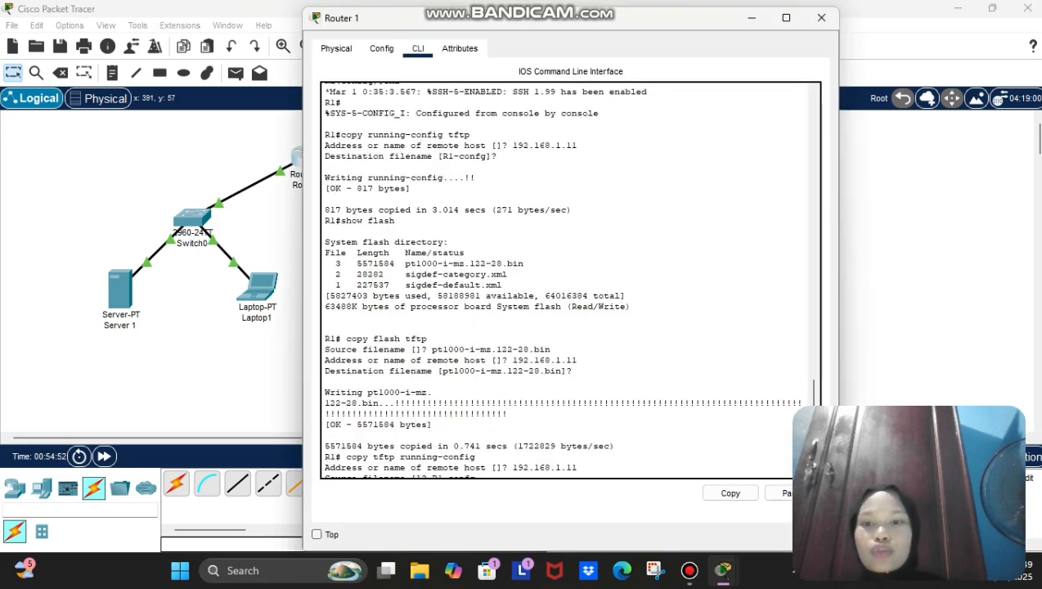
{"action": "key", "text": "Return"}
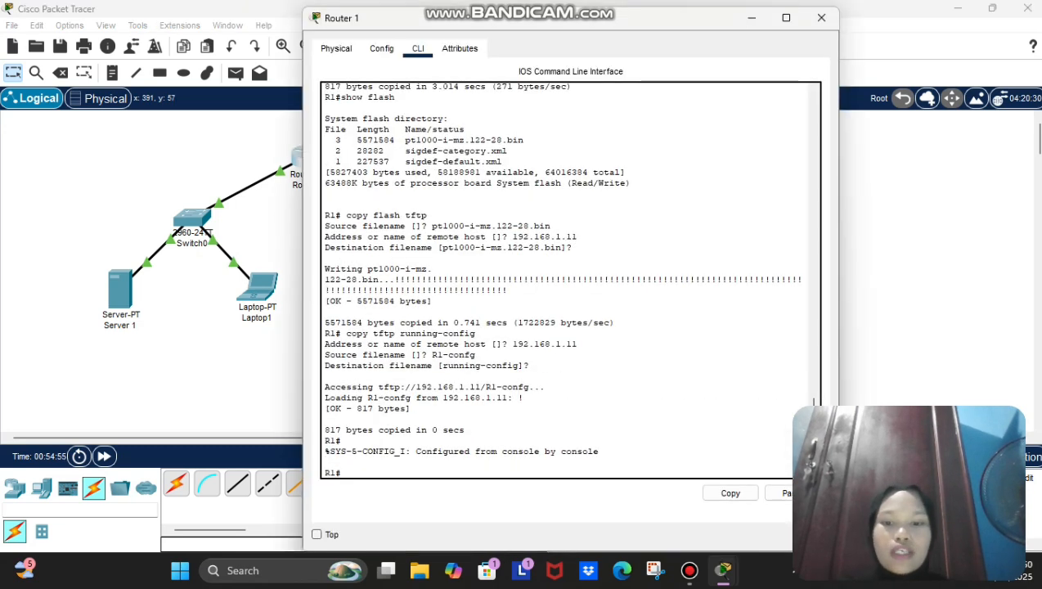
{"action": "type", "text": "show "}
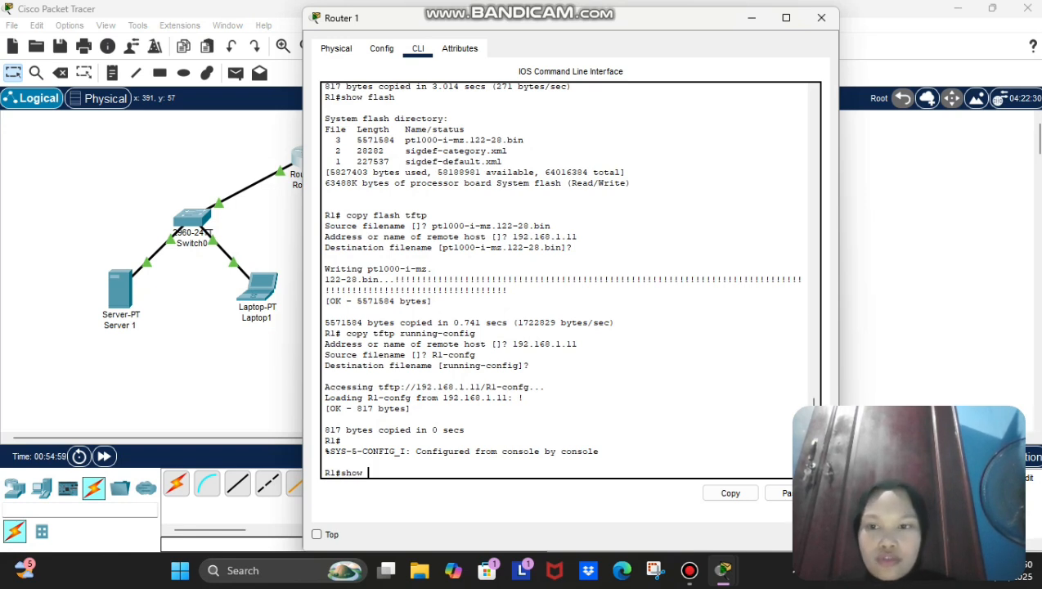
{"action": "type", "text": "version"}
{"action": "key", "text": "Return"}
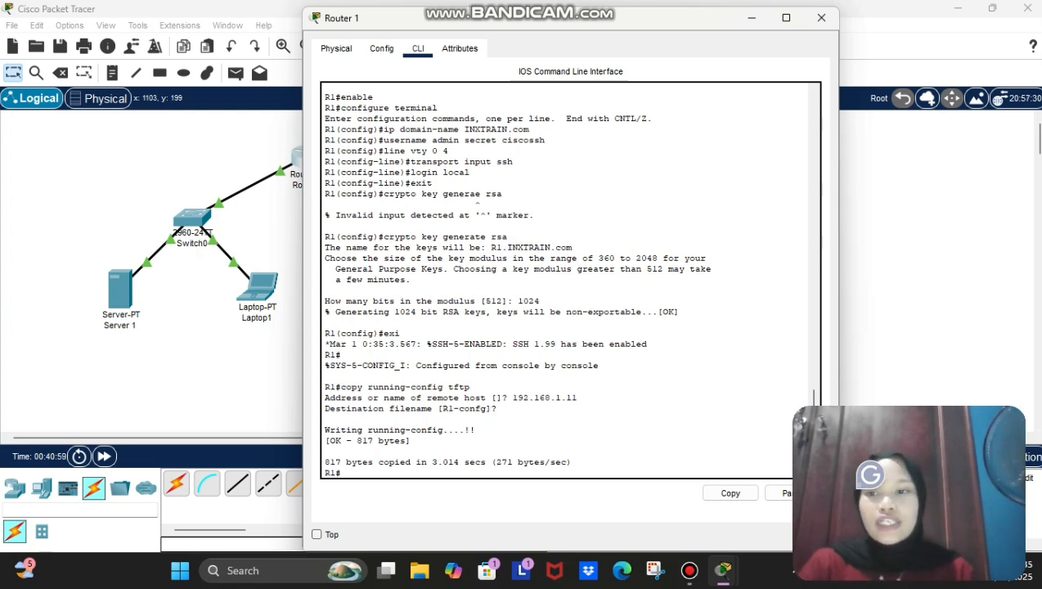
Step: List the files in Router 1's flash with show flash
{"action": "type", "text": "show"}
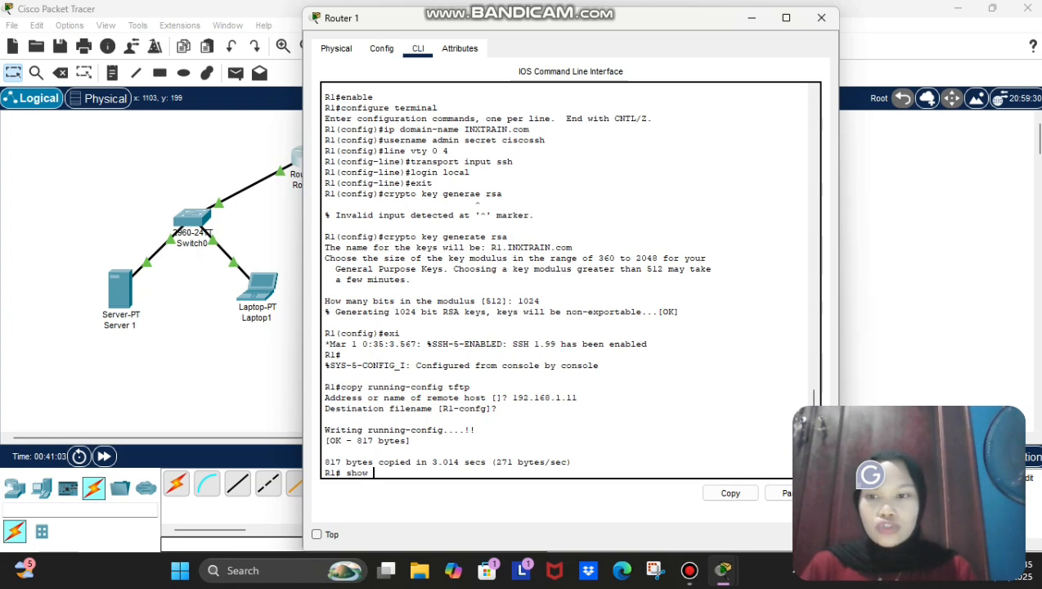
{"action": "key", "text": "BackSpace"}
{"action": "key", "text": "BackSpace"}
{"action": "key", "text": "BackSpace"}
{"action": "key", "text": "BackSpace"}
{"action": "type", "text": "swho"}
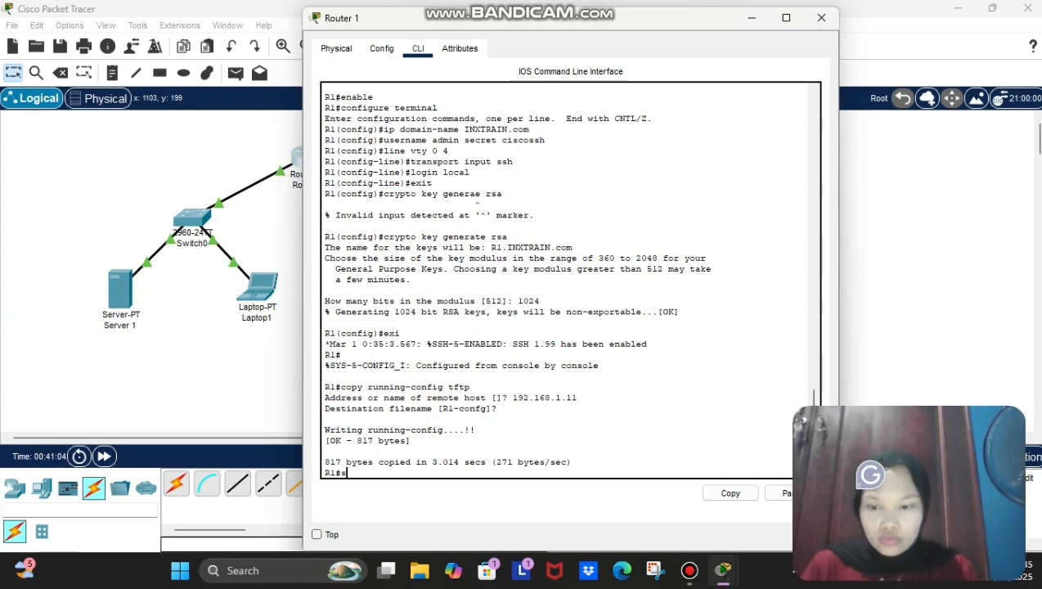
{"action": "key", "text": "BackSpace"}
{"action": "key", "text": "BackSpace"}
{"action": "key", "text": "BackSpace"}
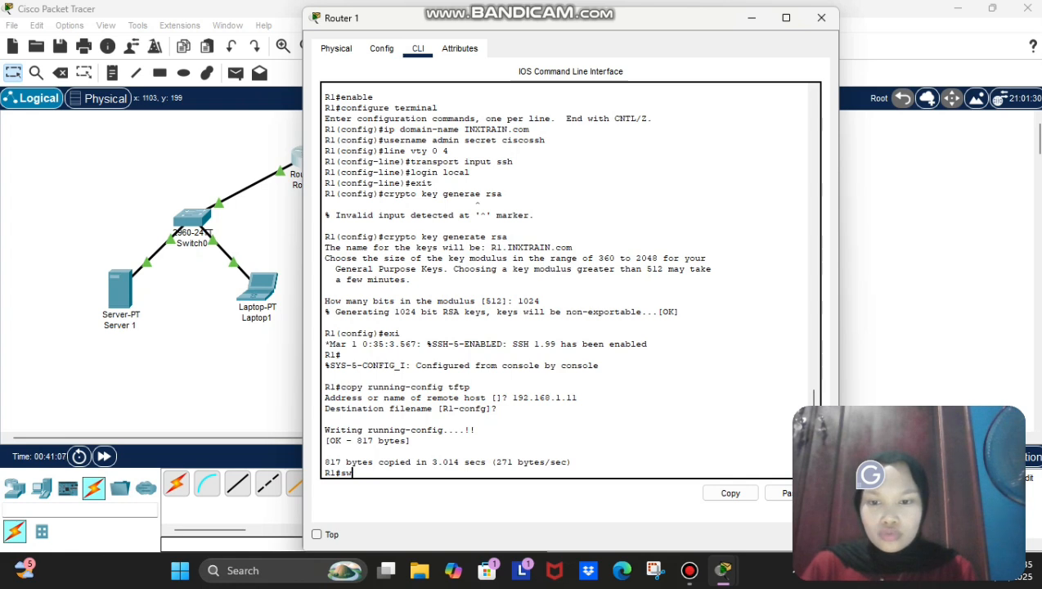
{"action": "type", "text": "h"}
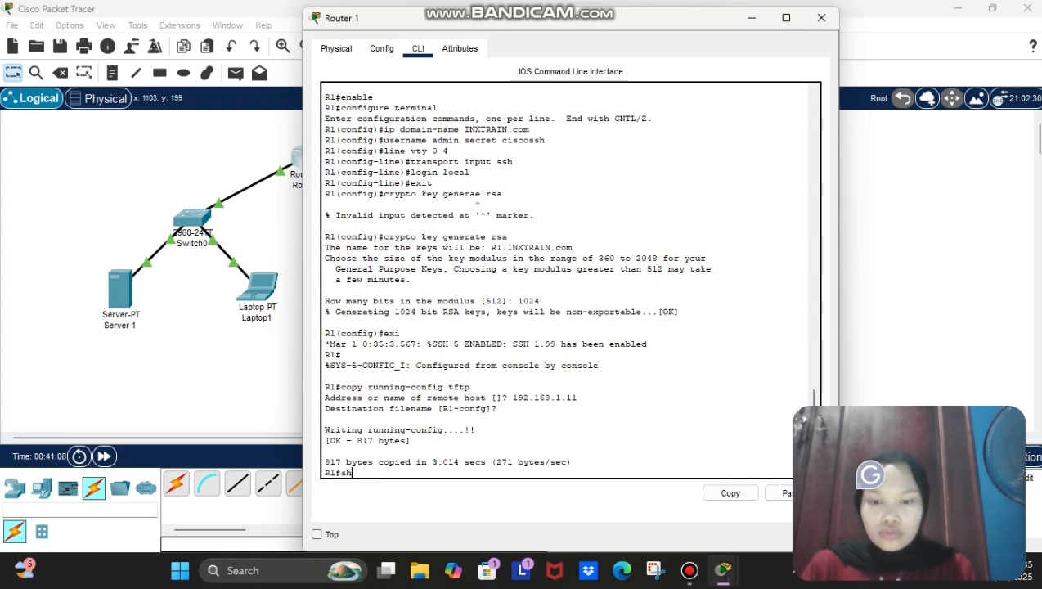
{"action": "type", "text": "ow falsh"}
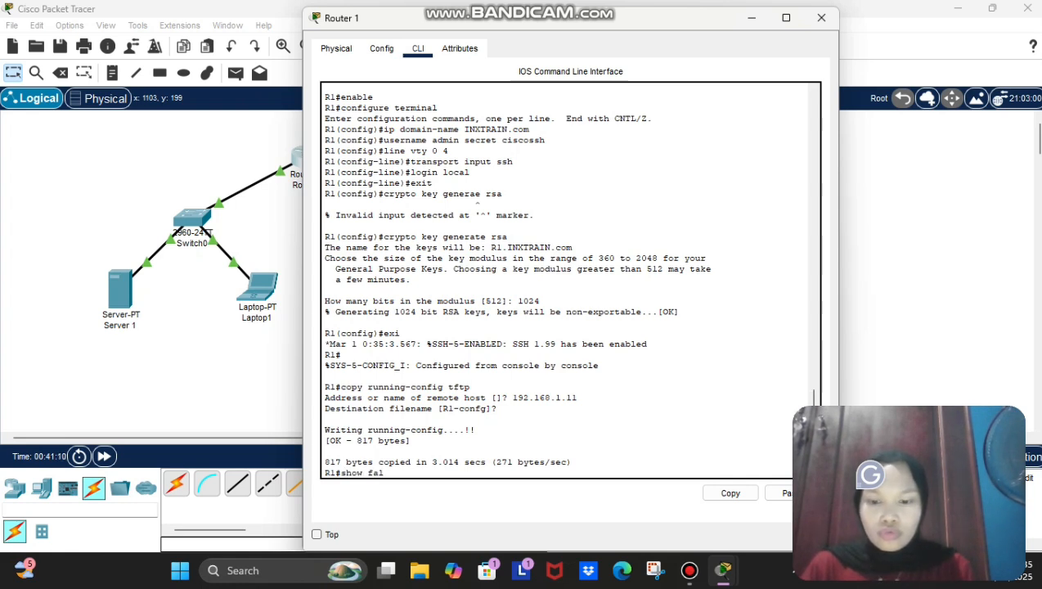
{"action": "key", "text": "BackSpace"}
{"action": "key", "text": "BackSpace"}
{"action": "key", "text": "BackSpace"}
{"action": "key", "text": "BackSpace"}
{"action": "type", "text": "lash"}
{"action": "key", "text": "Return"}
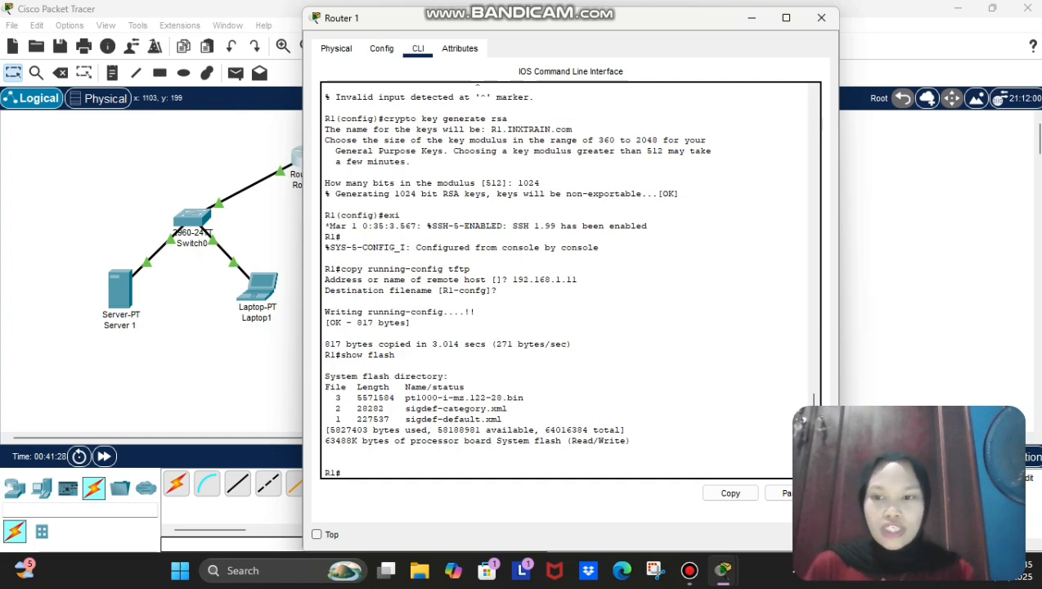
Step: Copy flash image pt1000-i-mz.122-28.bin to TFTP server 192.168.1.11 under its default name
{"action": "type", "text": "copy"}
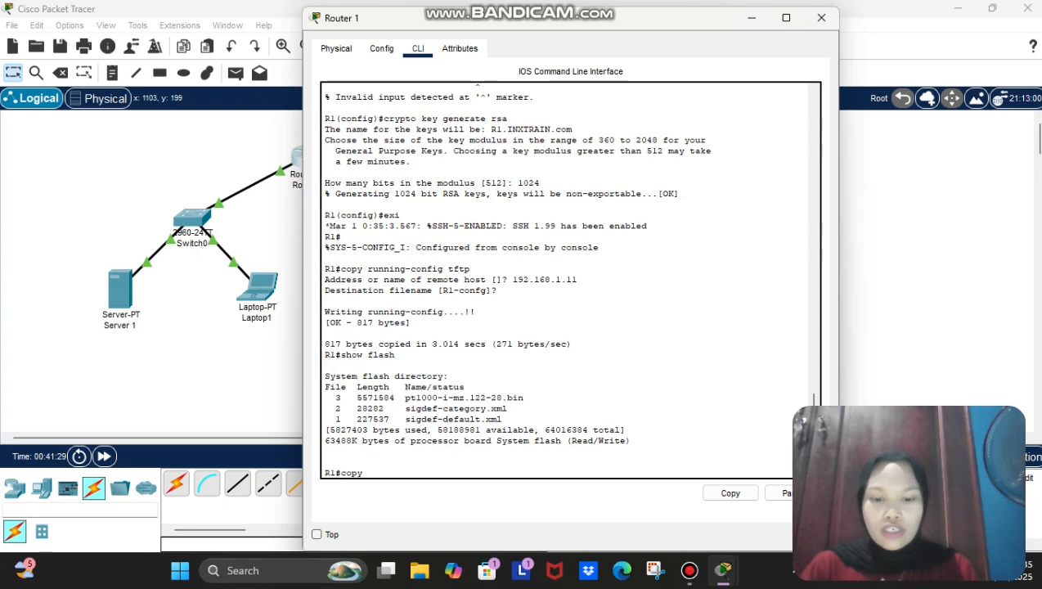
{"action": "key", "text": "BackSpace"}
{"action": "key", "text": "BackSpace"}
{"action": "key", "text": "BackSpace"}
{"action": "key", "text": "BackSpace"}
{"action": "type", "text": "cop"}
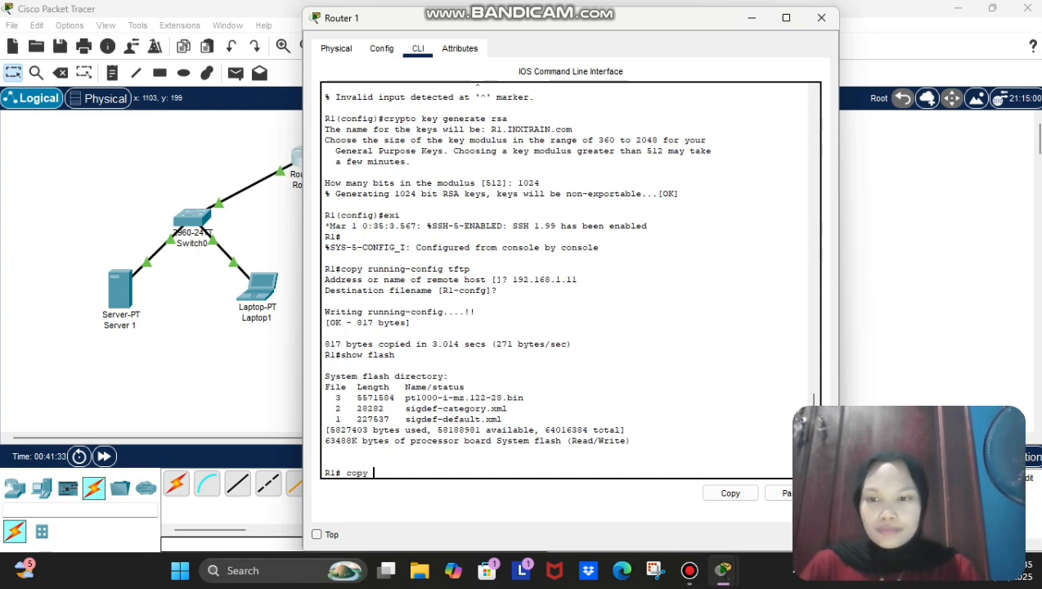
{"action": "type", "text": "y flash tftp"}
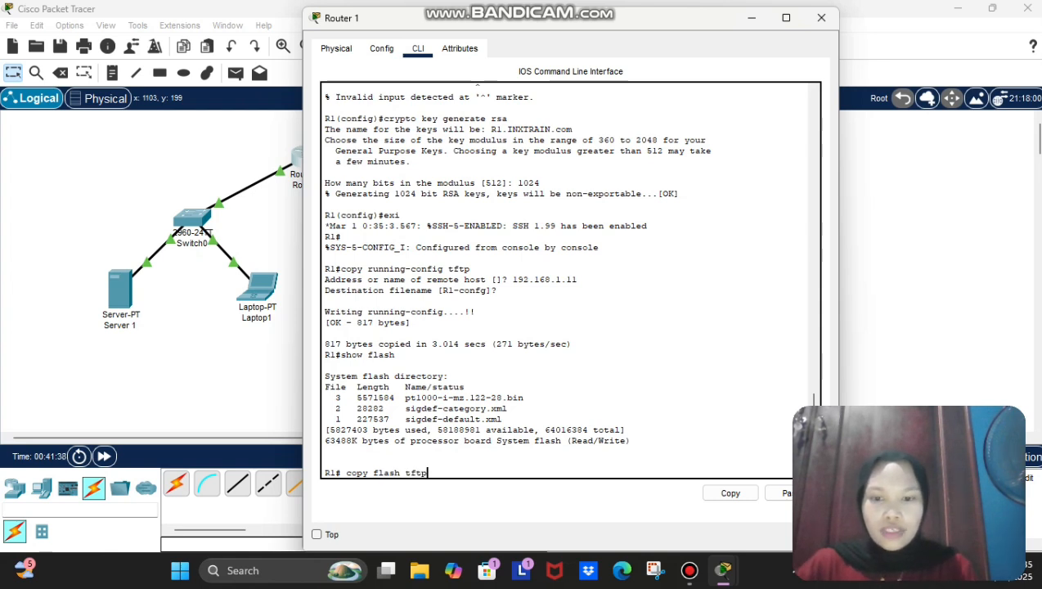
{"action": "key", "text": "Return"}
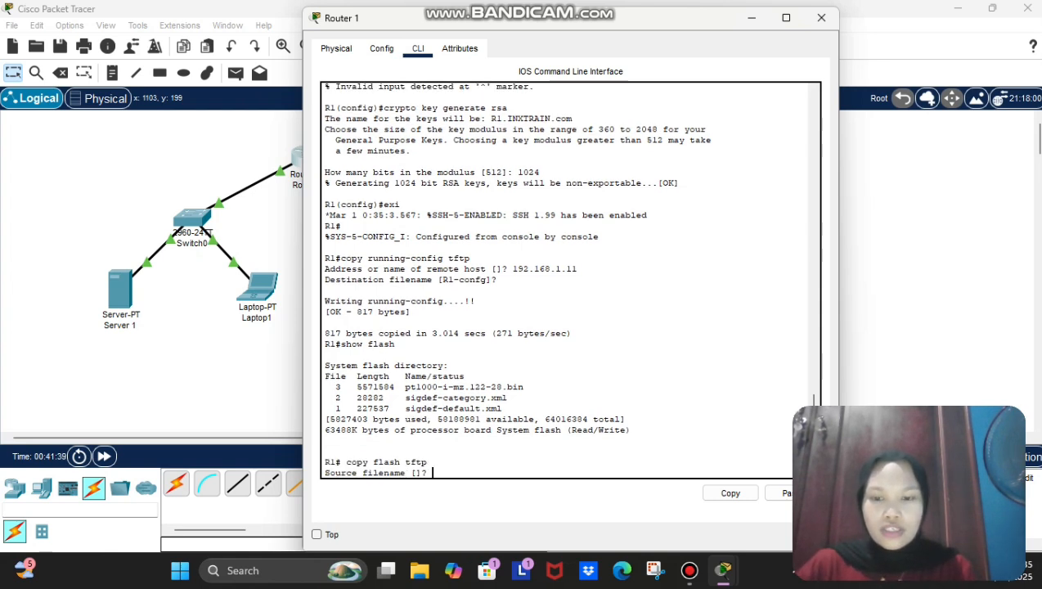
{"action": "type", "text": "pt1000"}
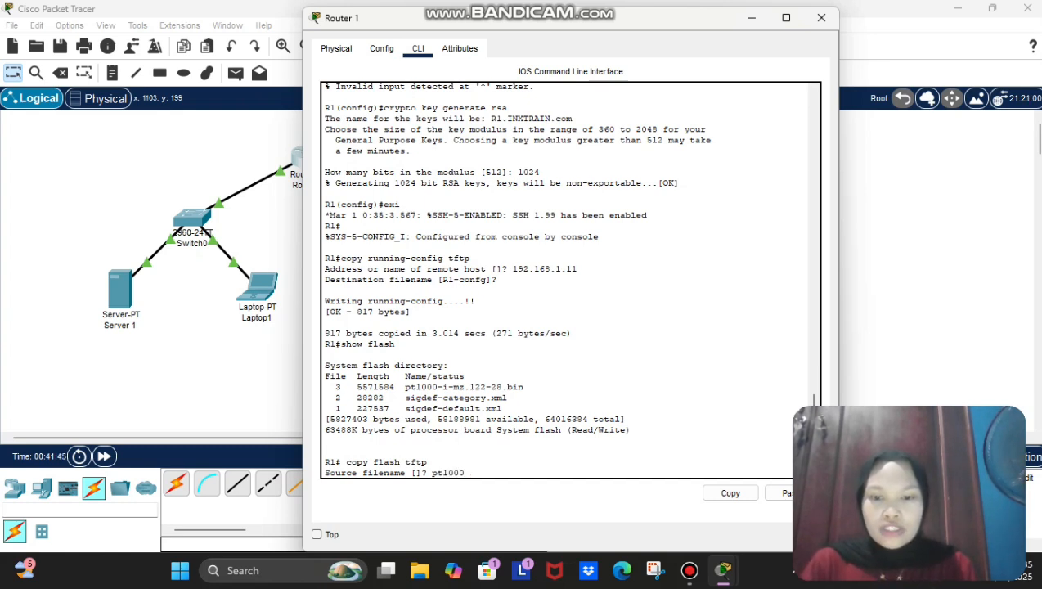
{"action": "type", "text": "-i"}
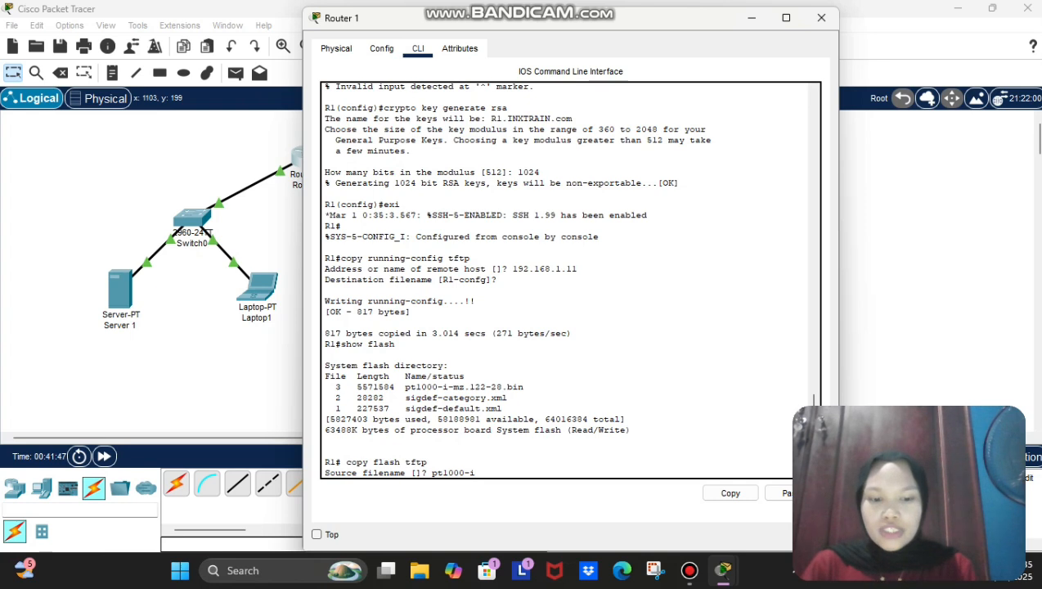
{"action": "type", "text": "-mz."}
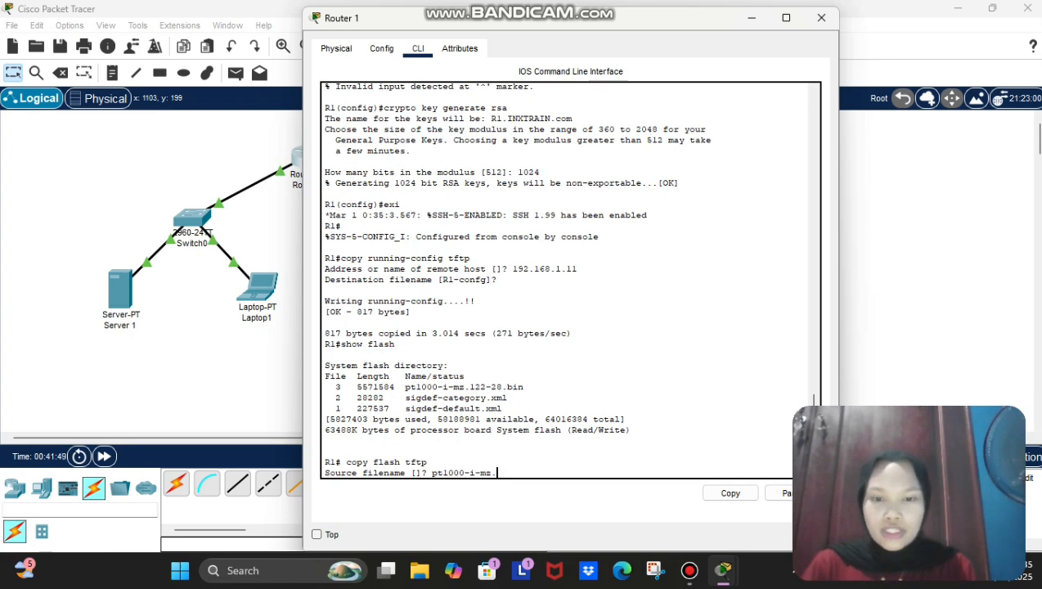
{"action": "type", "text": "122"}
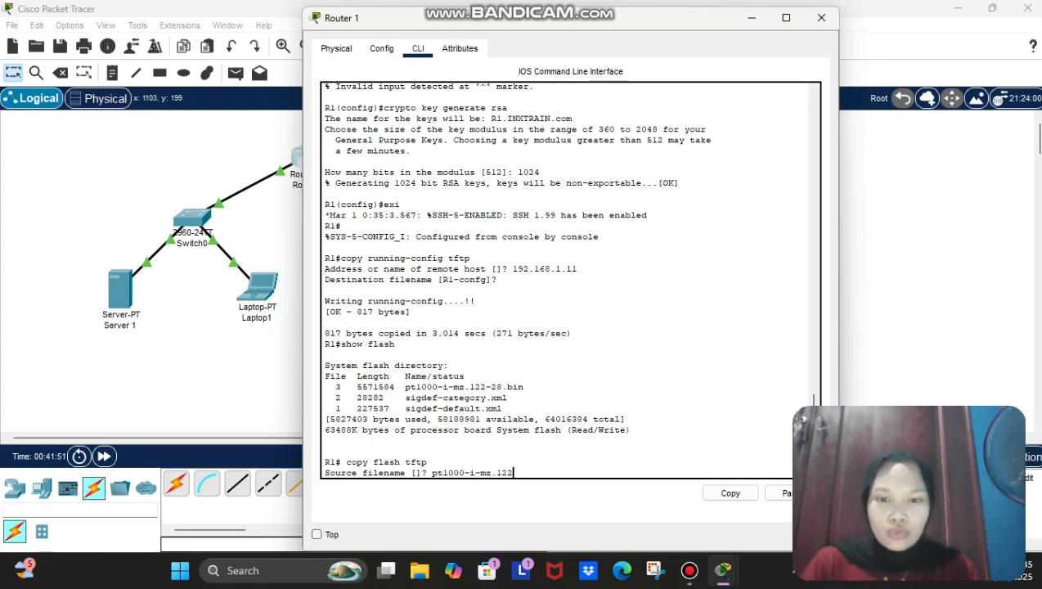
{"action": "type", "text": "-28"}
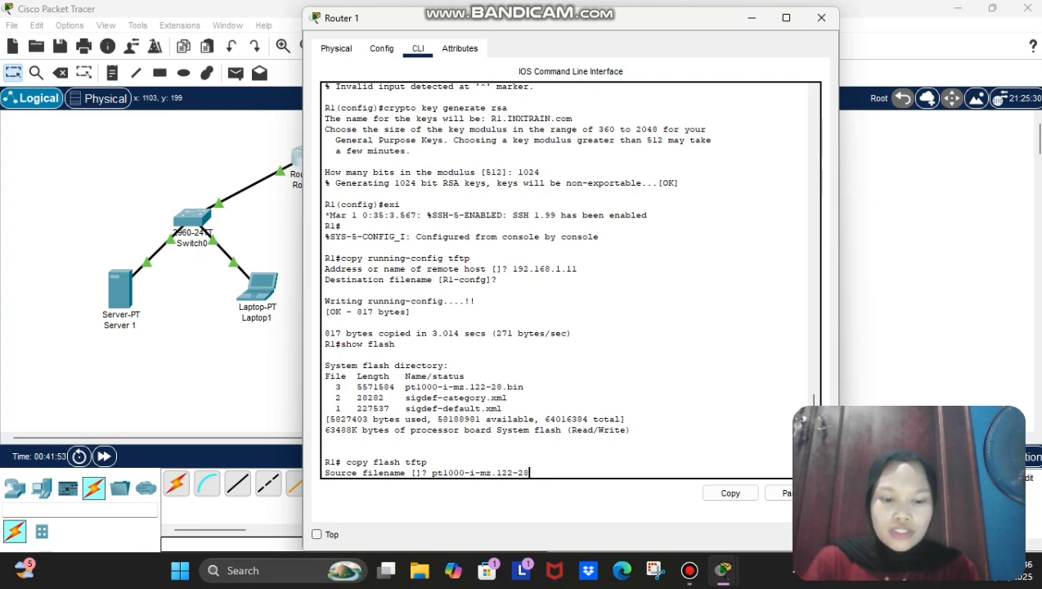
{"action": "type", "text": ".bi"}
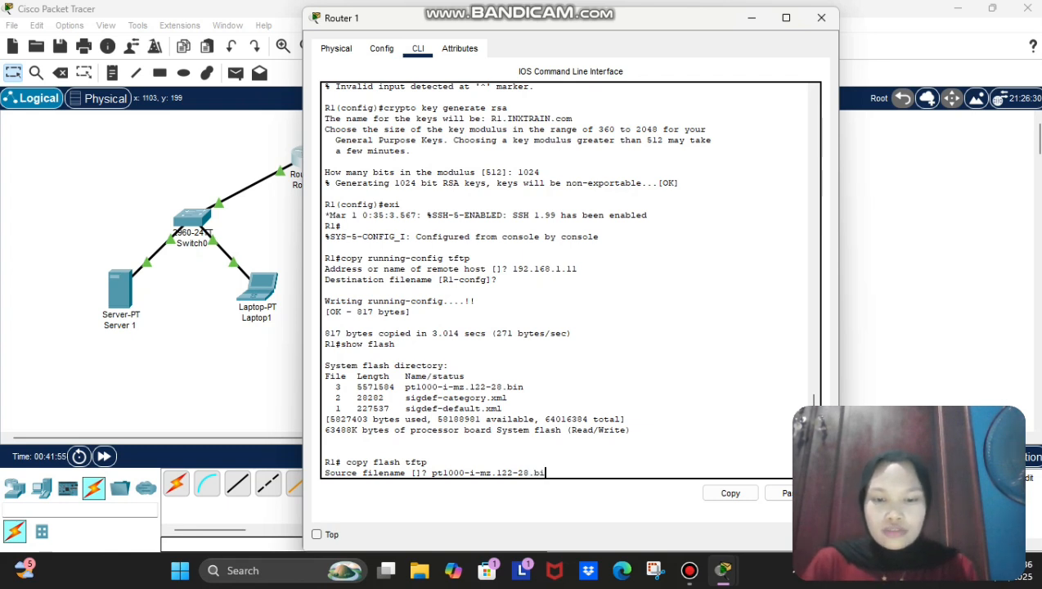
{"action": "type", "text": "n"}
{"action": "key", "text": "Return"}
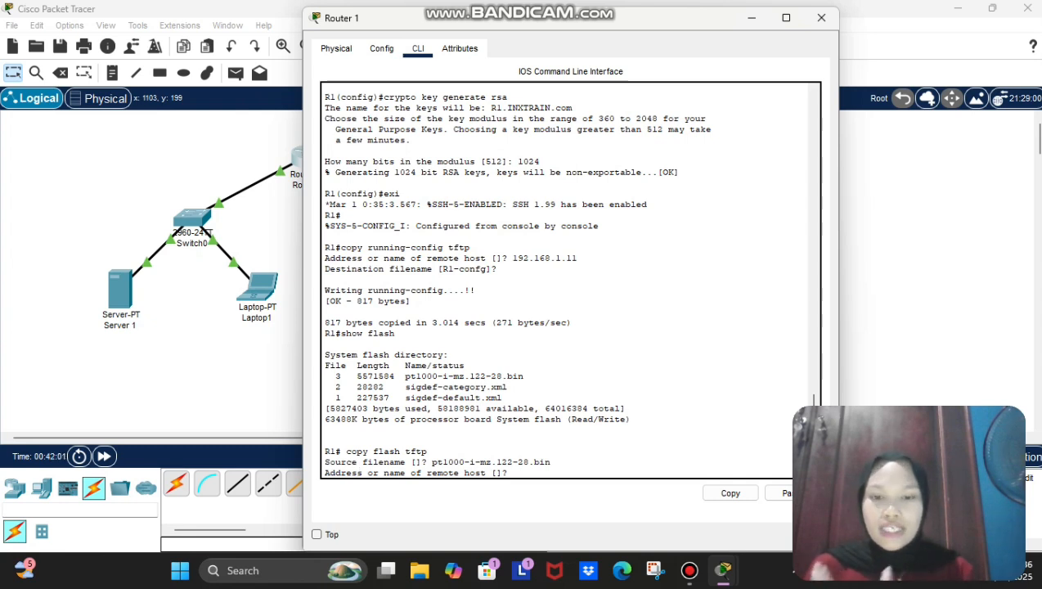
{"action": "type", "text": "192.168.1.11"}
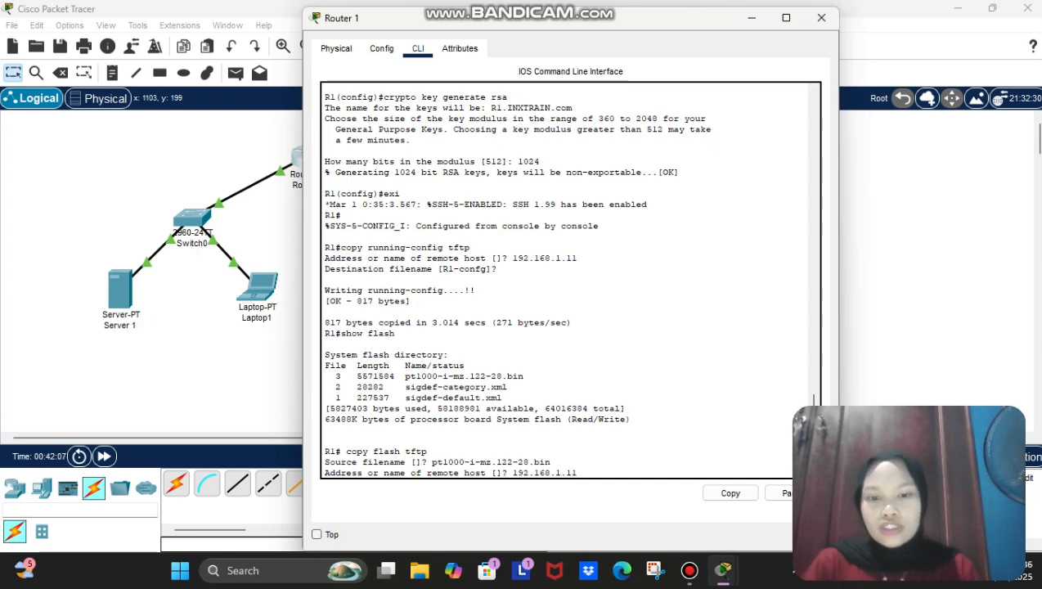
{"action": "key", "text": "Return"}
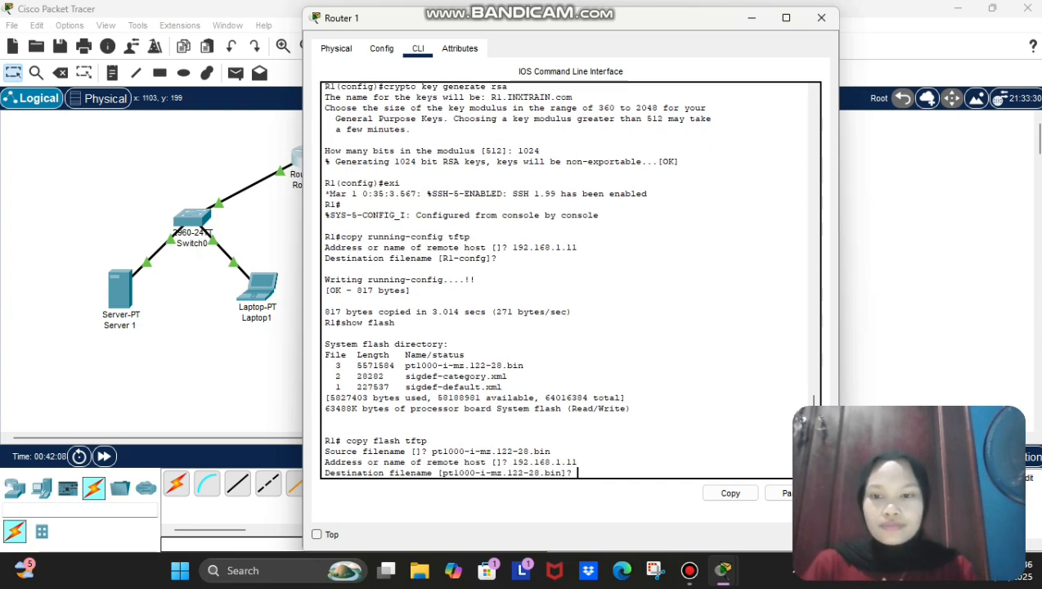
{"action": "key", "text": "Return"}
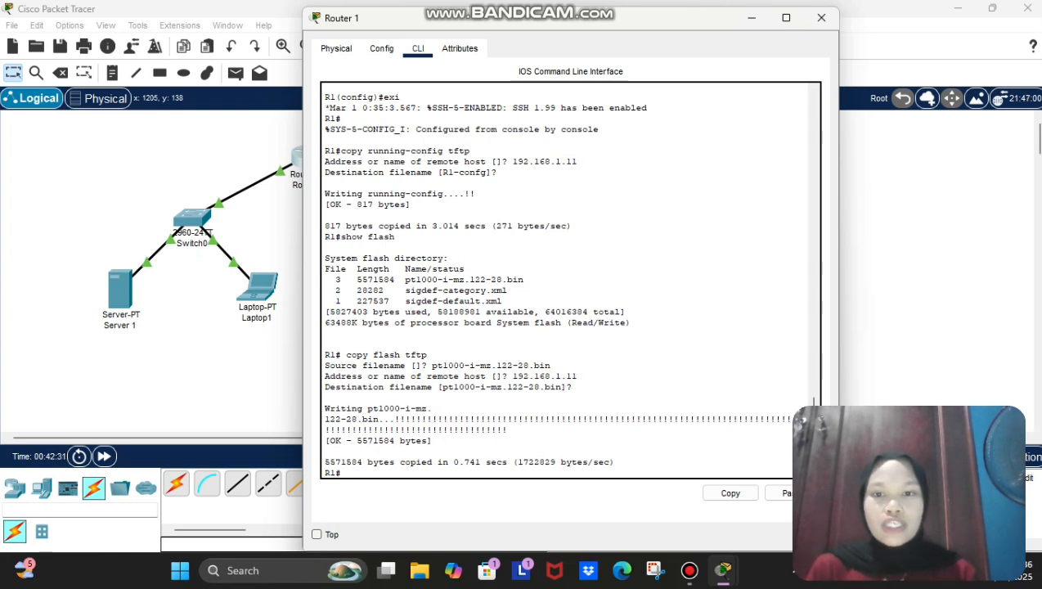
{"action": "scroll", "coordinate": [556, 278], "scroll_direction": "up", "scroll_amount": 7}
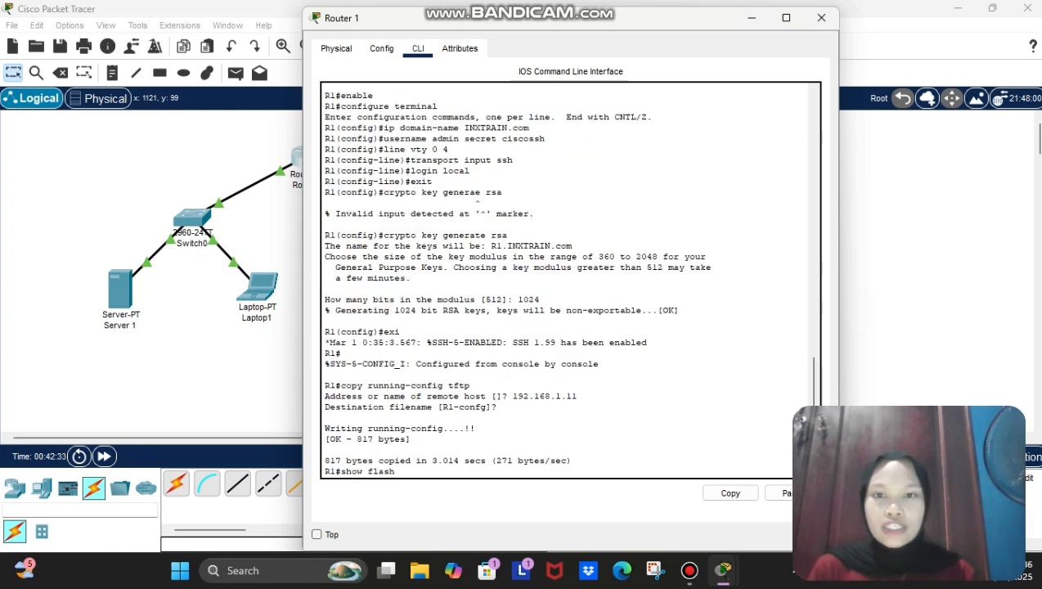
Step: Close Router 1's window and bring up Router2's CLI, briefly checking FastEthernet1/0
{"action": "left_click", "coordinate": [915, 216]}
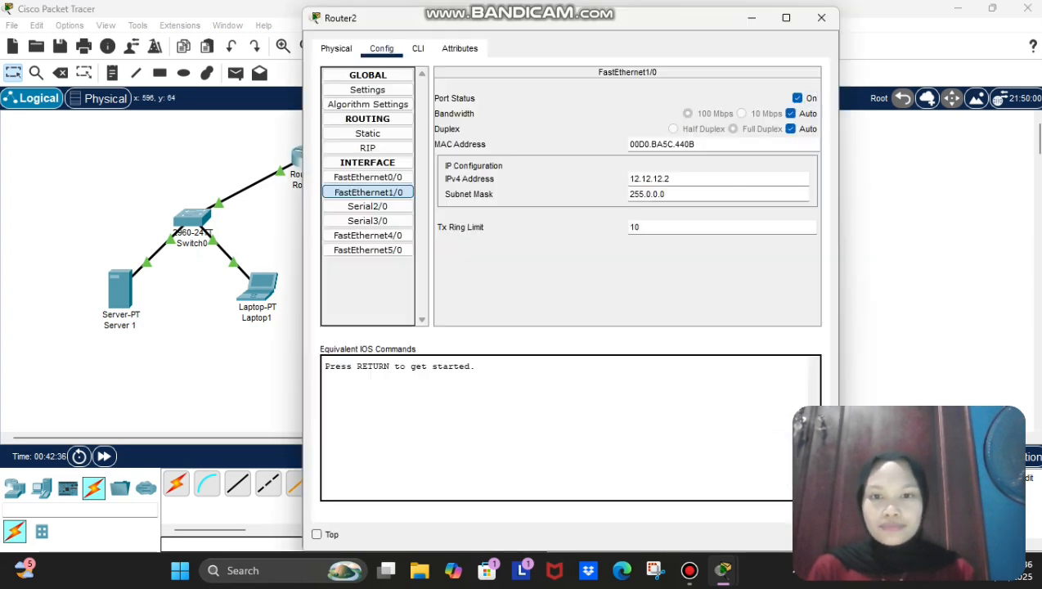
{"action": "left_click", "coordinate": [454, 158]}
{"action": "left_click", "coordinate": [418, 48]}
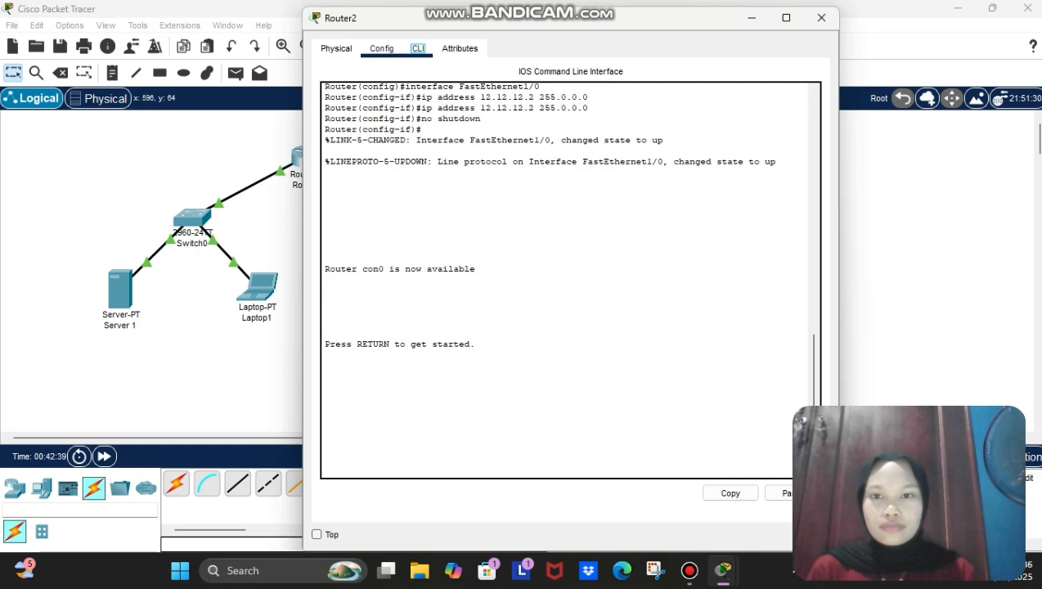
{"action": "left_click", "coordinate": [381, 49]}
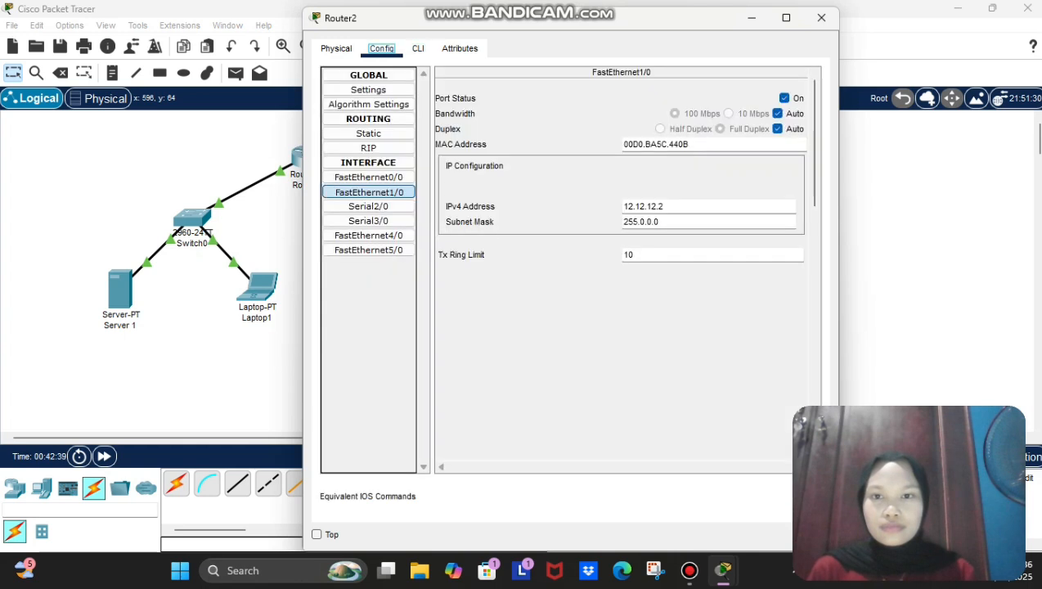
{"action": "left_click", "coordinate": [418, 48]}
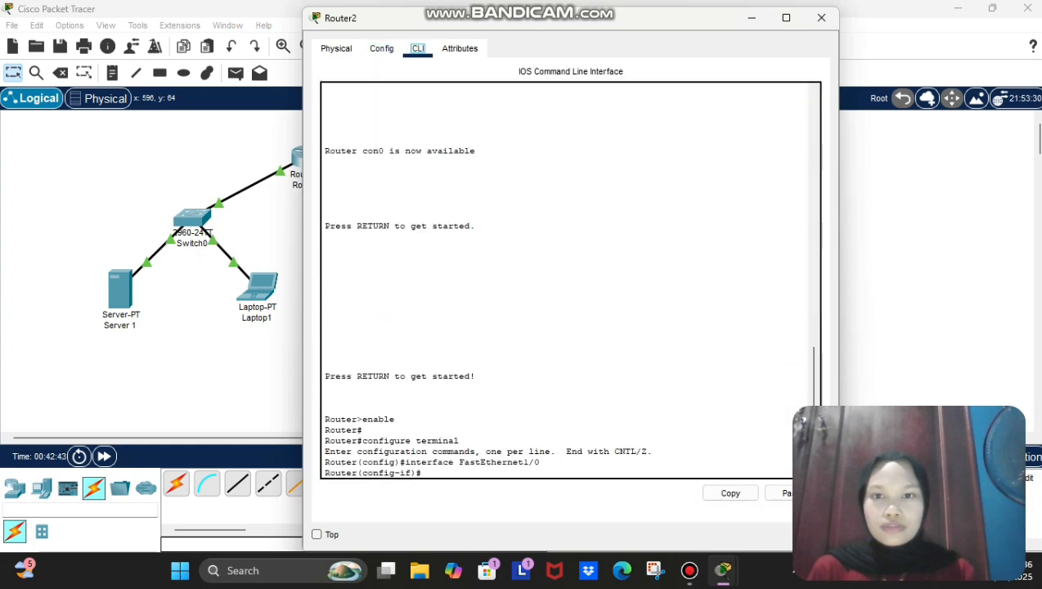
Step: Leave interface mode and set Router2's hostname to R2
{"action": "type", "text": "xit"}
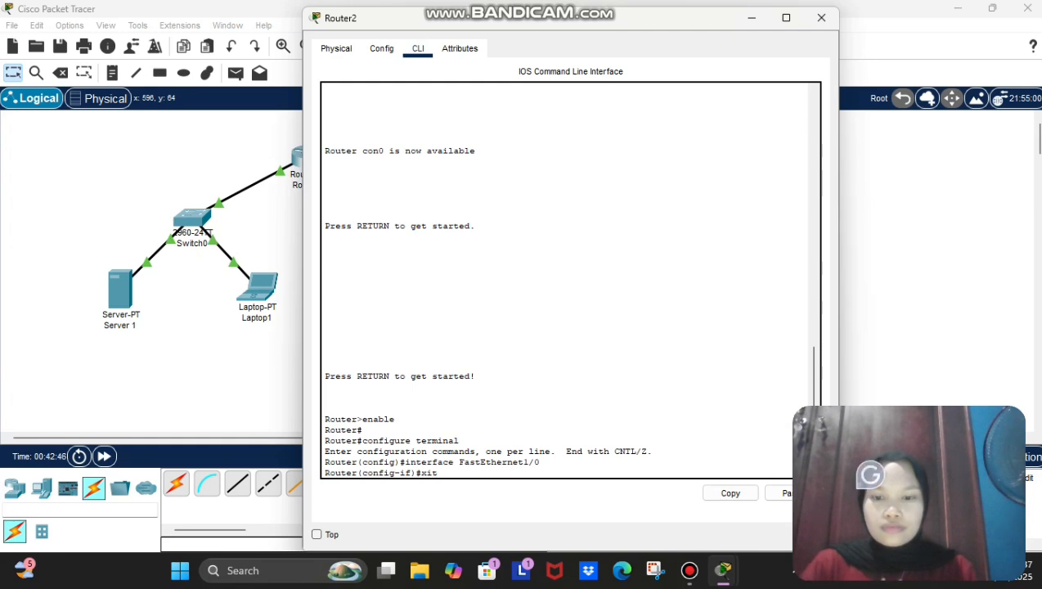
{"action": "key", "text": "Return"}
{"action": "type", "text": "exit"}
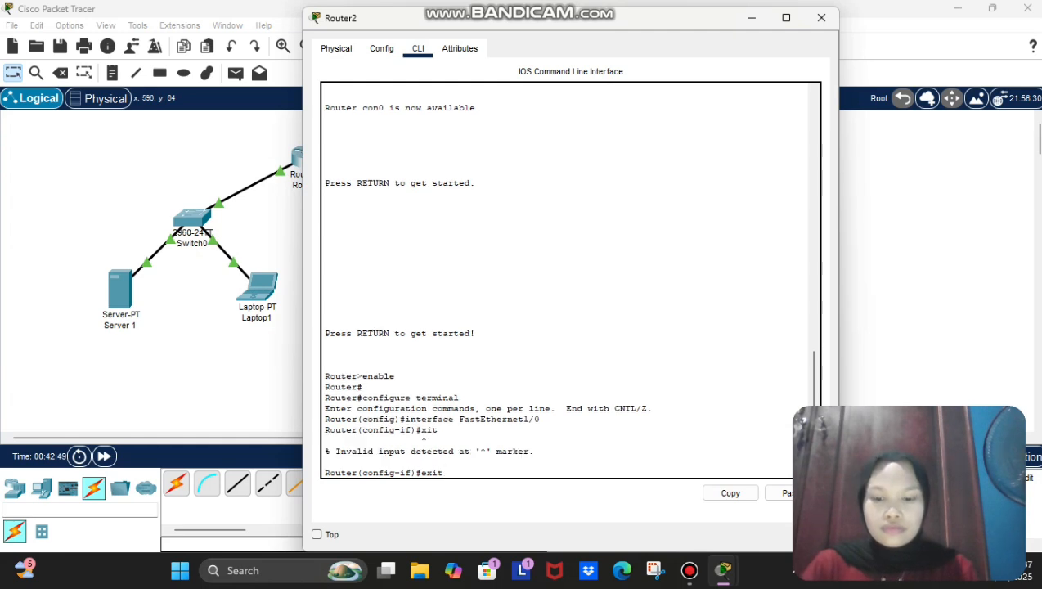
{"action": "key", "text": "Return"}
{"action": "type", "text": "hos"}
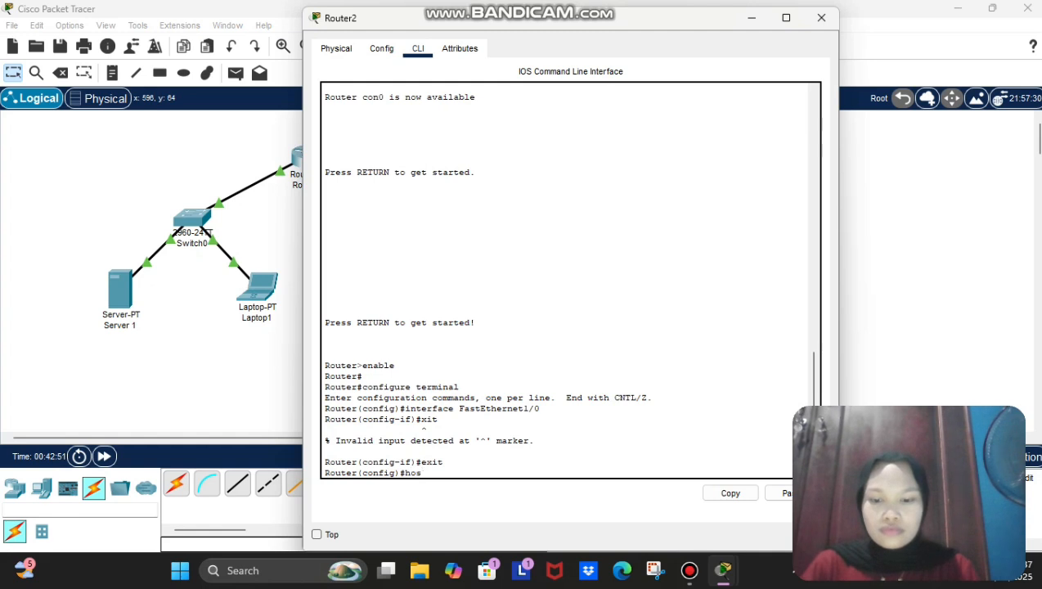
{"action": "type", "text": "tname R2"}
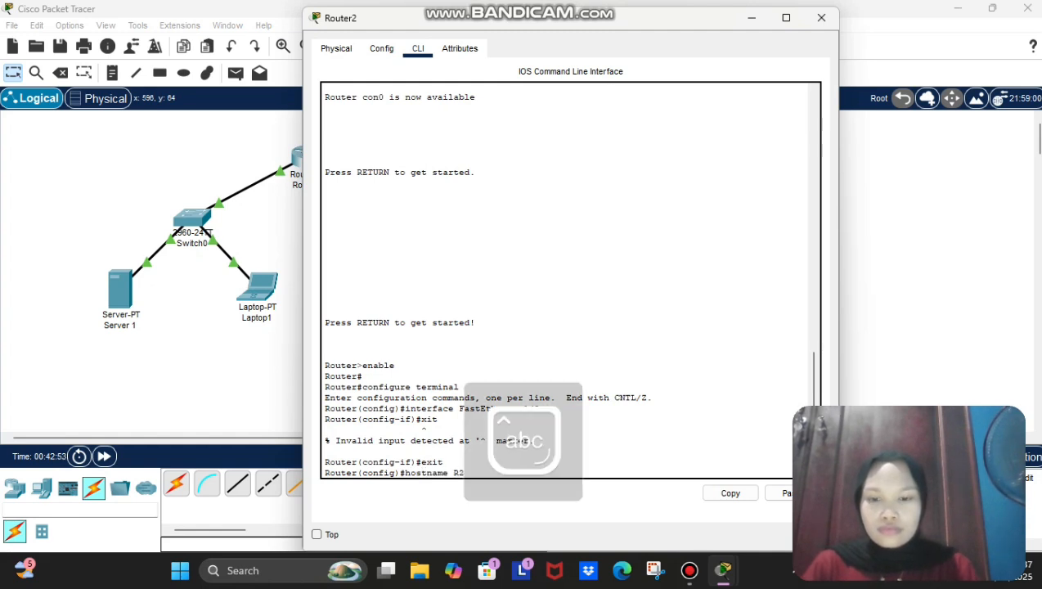
{"action": "key", "text": "Return"}
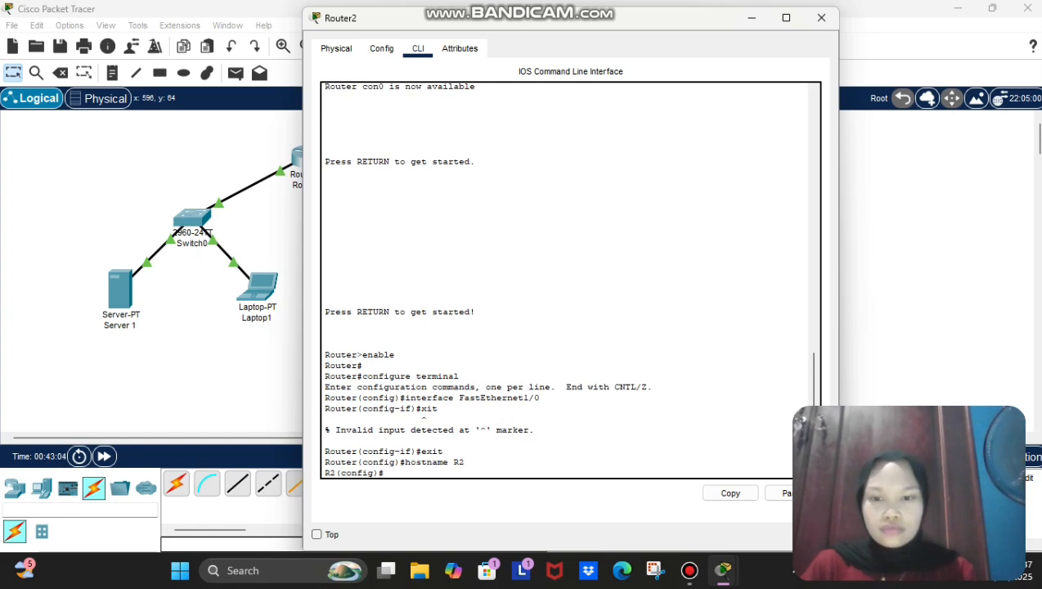
Step: Re-enter global configuration mode with enable and configure terminal
{"action": "type", "text": "enable"}
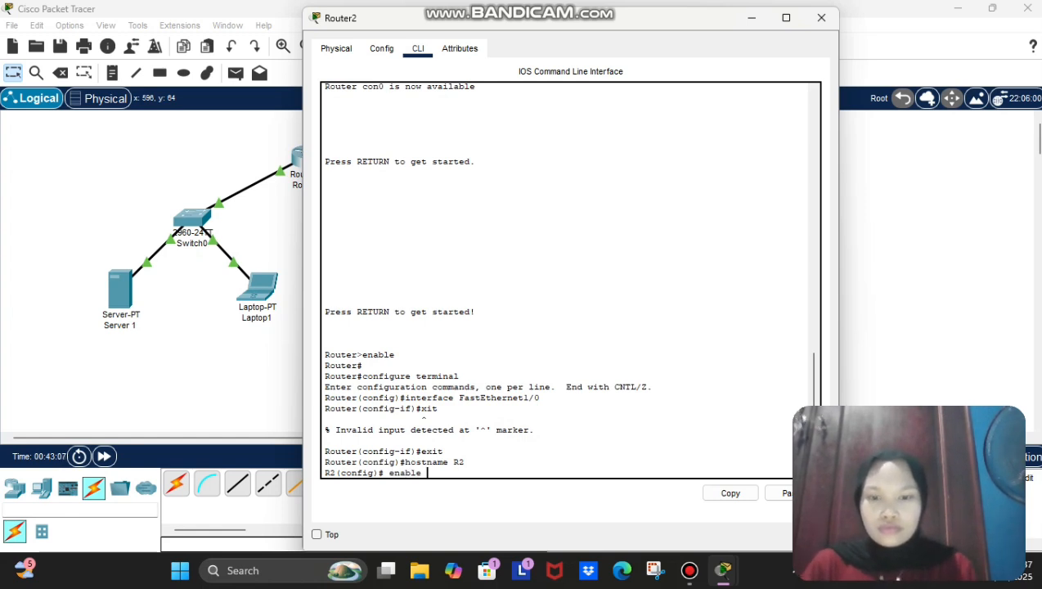
{"action": "key", "text": "Return"}
{"action": "type", "text": "config)#config"}
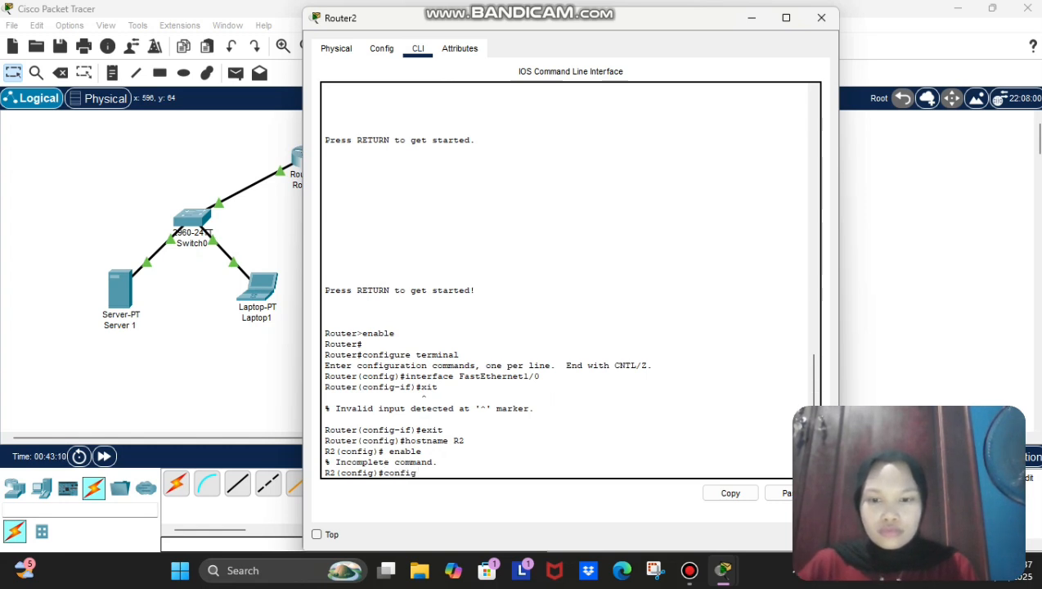
{"action": "type", "text": "ur"}
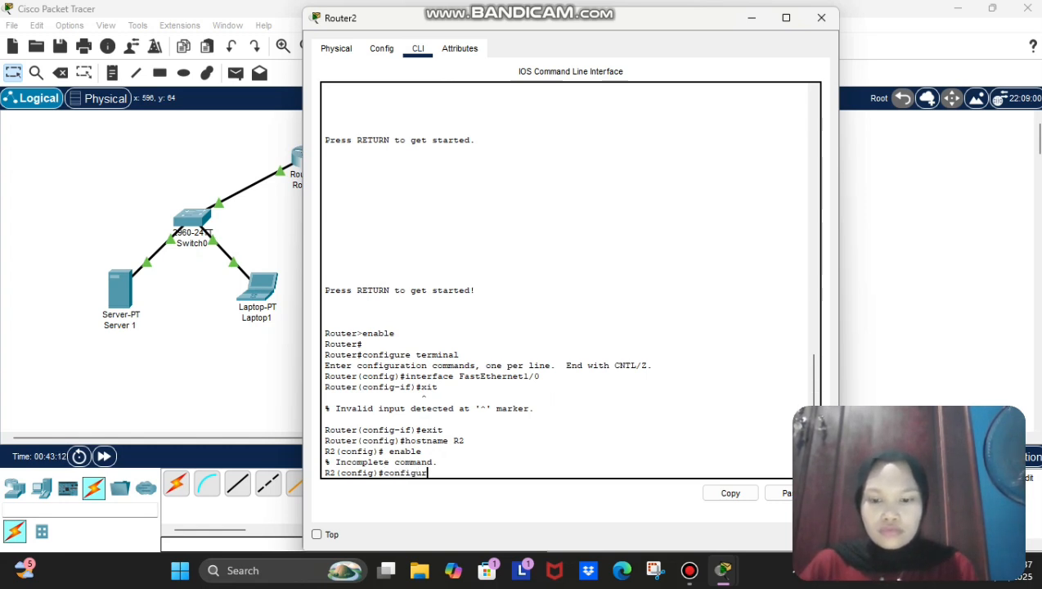
{"action": "type", "text": "e terminal"}
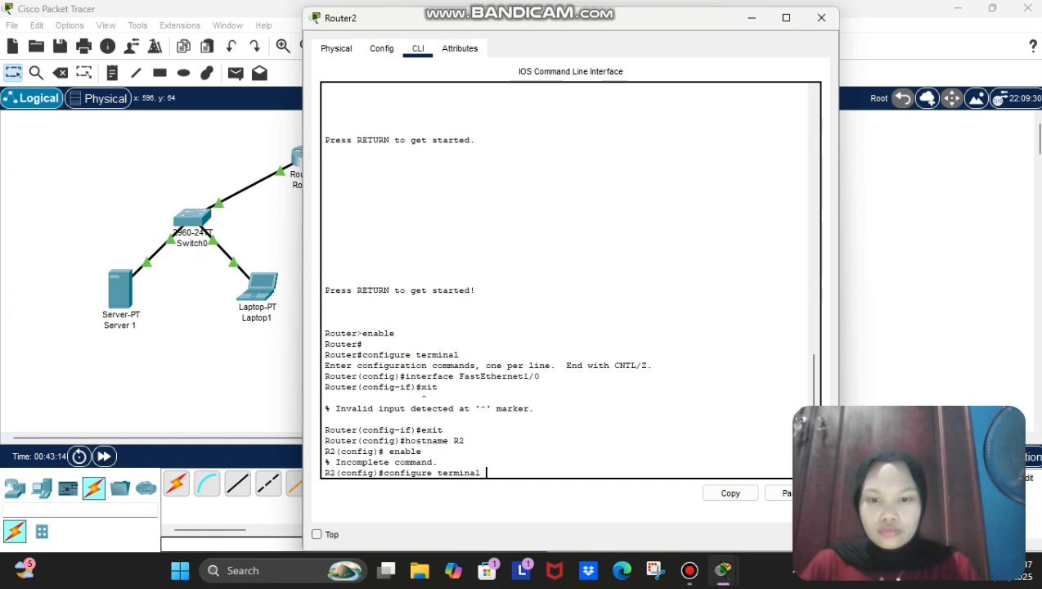
{"action": "key", "text": "Return"}
{"action": "type", "text": "nofigure"}
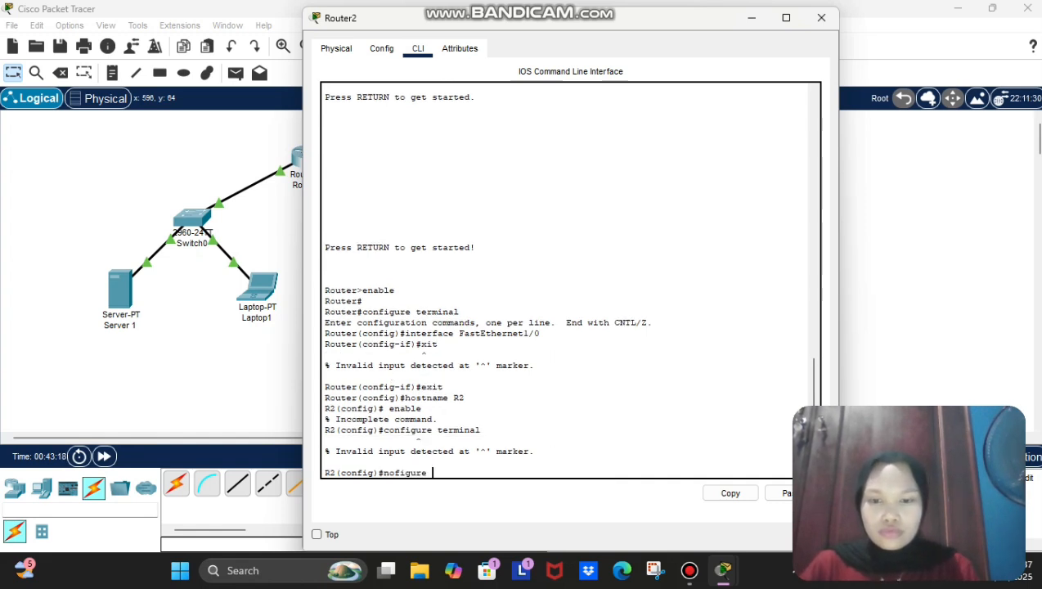
{"action": "key", "text": "BackSpace"}
{"action": "key", "text": "BackSpace"}
{"action": "key", "text": "BackSpace"}
{"action": "key", "text": "BackSpace"}
{"action": "key", "text": "BackSpace"}
{"action": "key", "text": "BackSpace"}
{"action": "key", "text": "BackSpace"}
{"action": "key", "text": "BackSpace"}
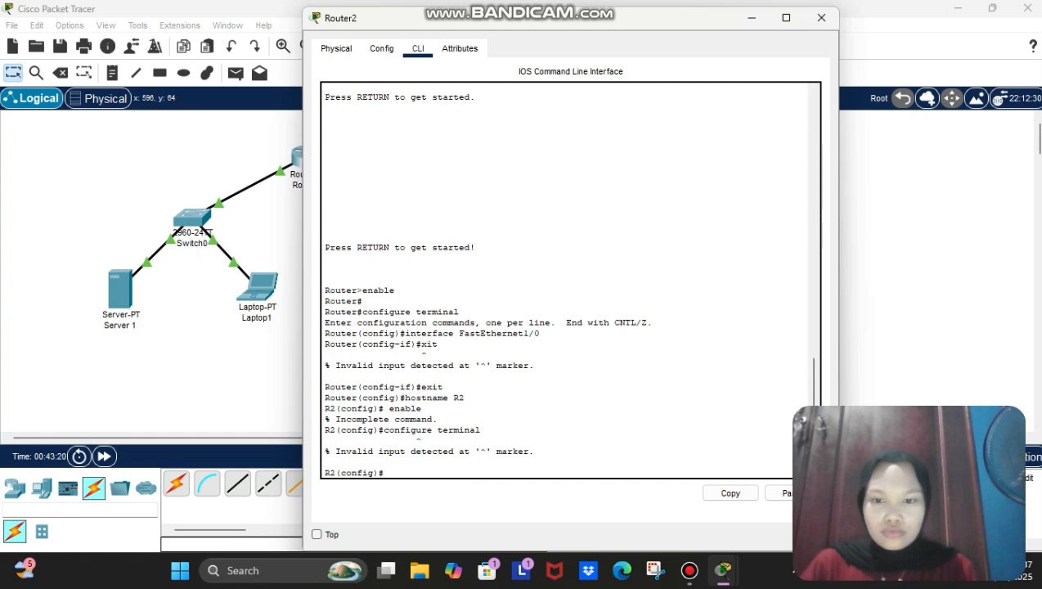
{"action": "type", "text": "config"}
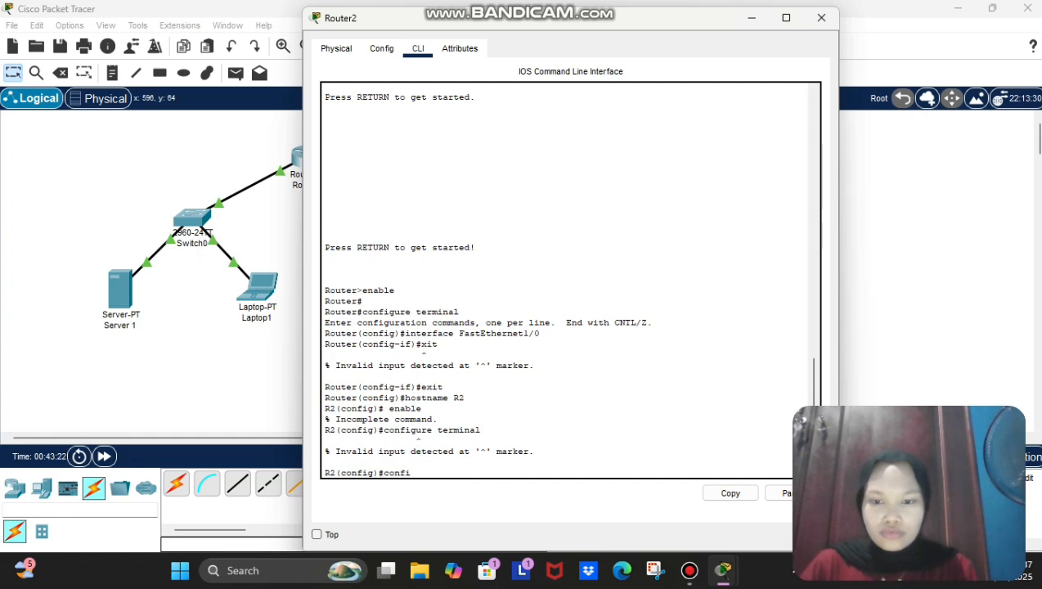
{"action": "type", "text": "ure "}
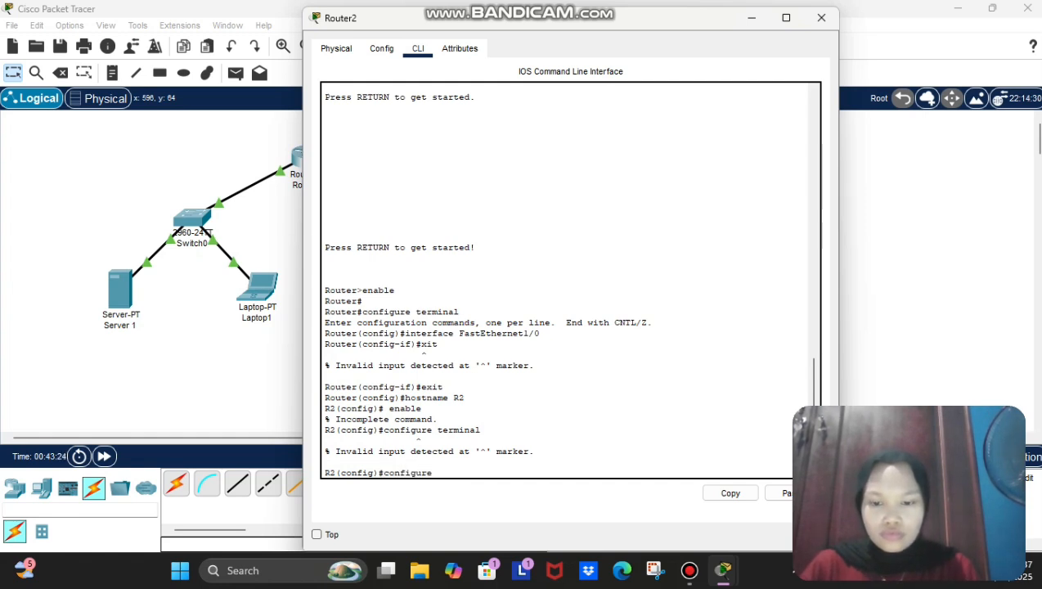
{"action": "type", "text": "terminal"}
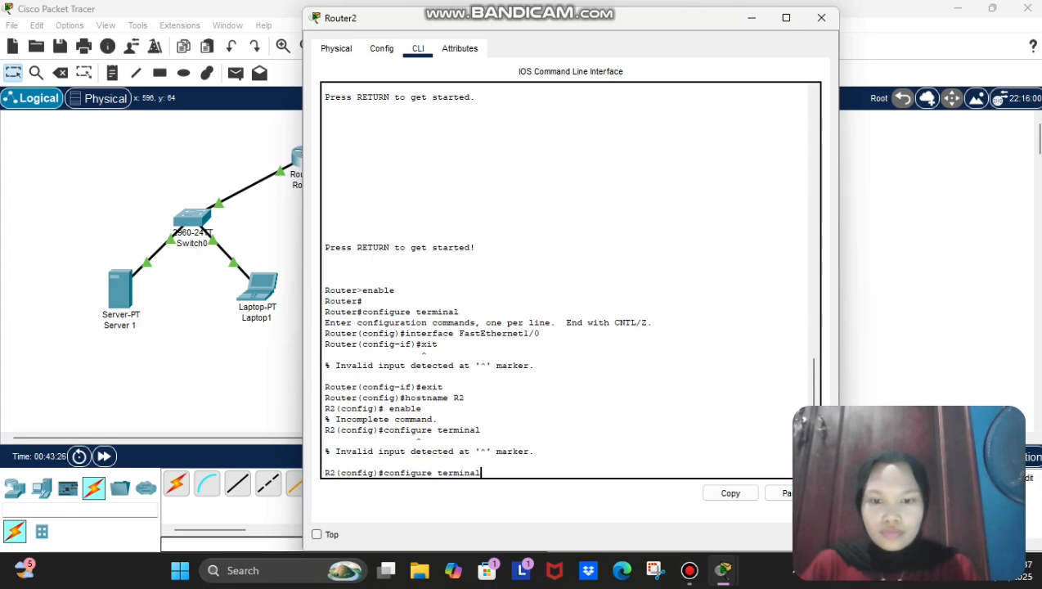
{"action": "key", "text": "Return"}
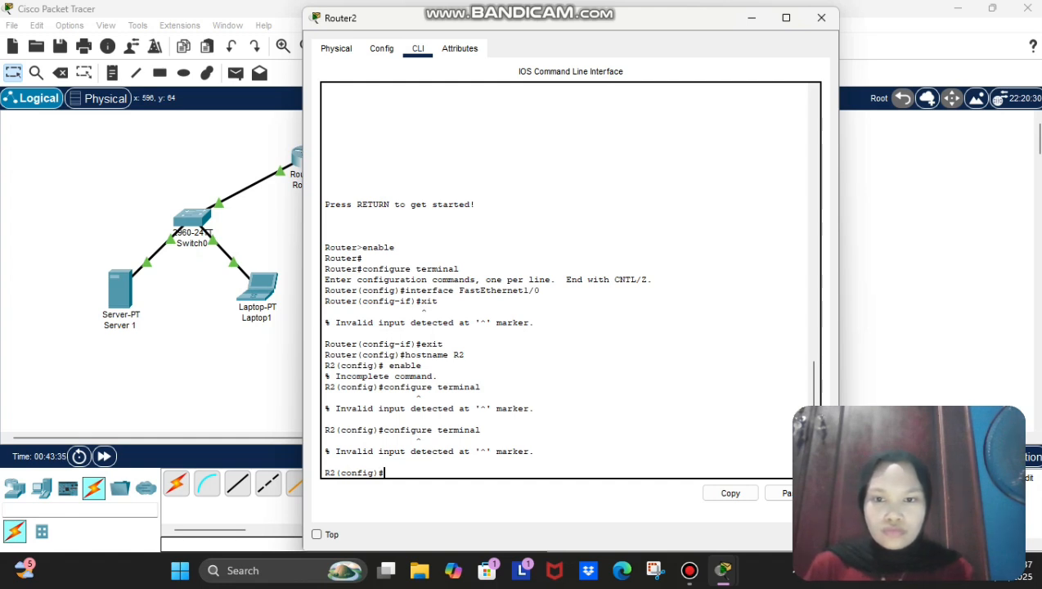
Step: Set R2's domain name to NIXTRAN.com and create local user admin with a secret
{"action": "type", "text": "ip"}
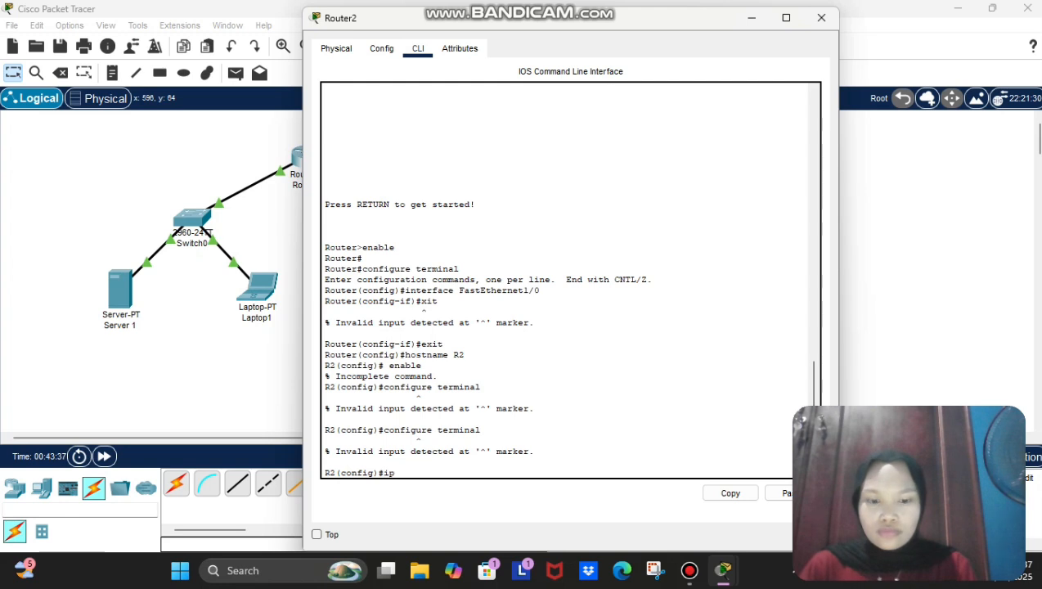
{"action": "type", "text": " domain"}
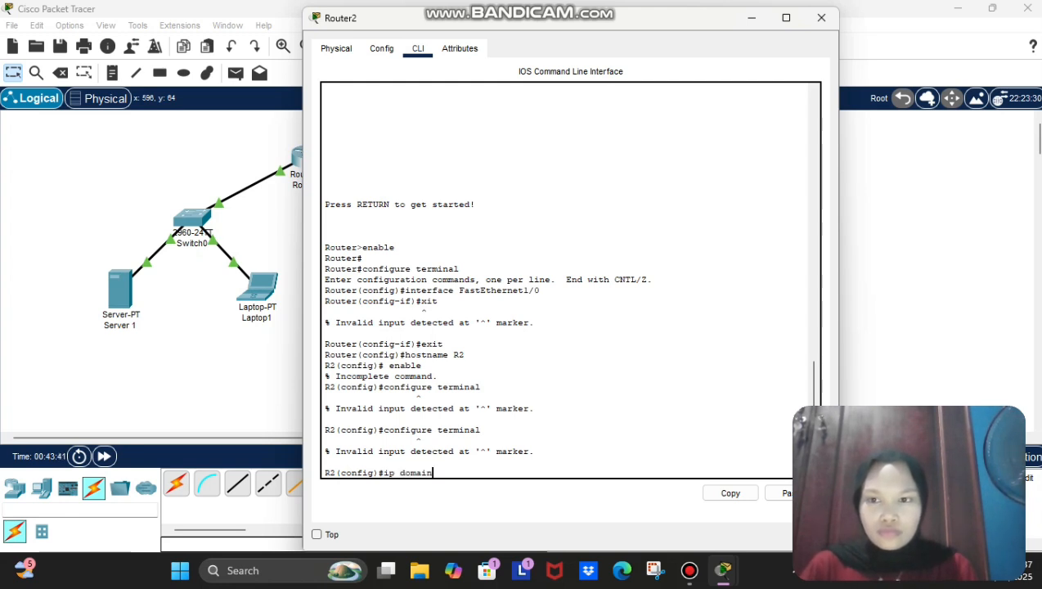
{"action": "type", "text": "-name"}
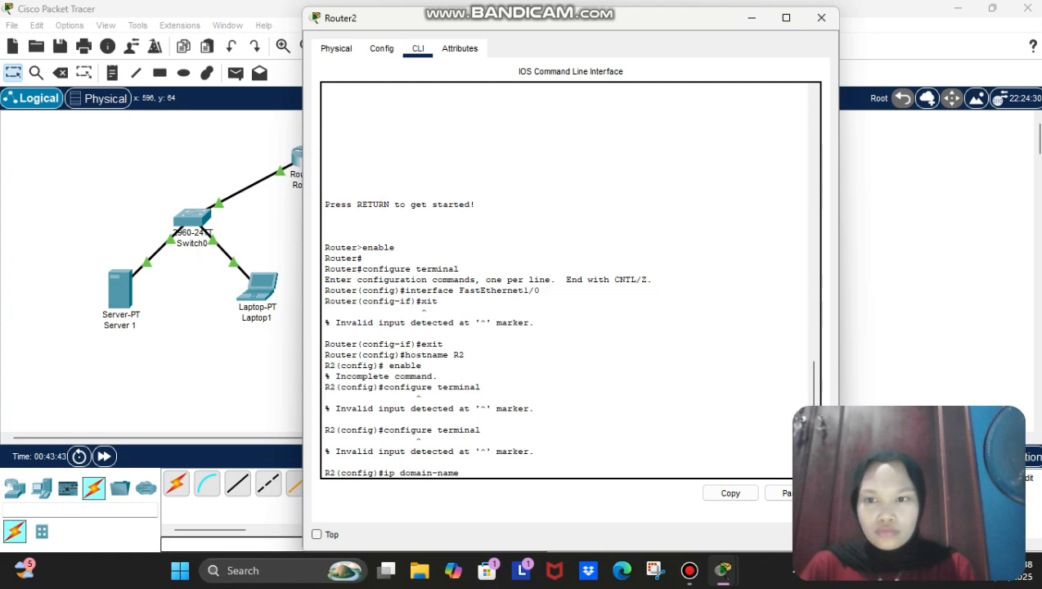
{"action": "key", "text": "Caps_Lock"}
{"action": "type", "text": "NIXTRAN"}
{"action": "key", "text": "Caps_Lock"}
{"action": "type", "text": ".com"}
{"action": "key", "text": "Return"}
{"action": "key", "text": "Return"}
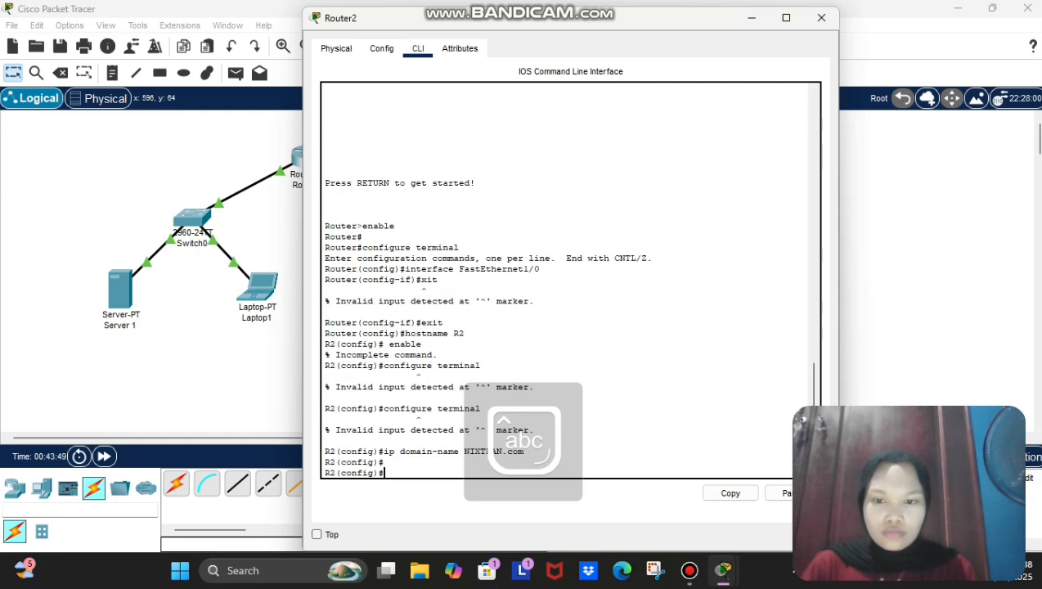
{"action": "type", "text": "us"}
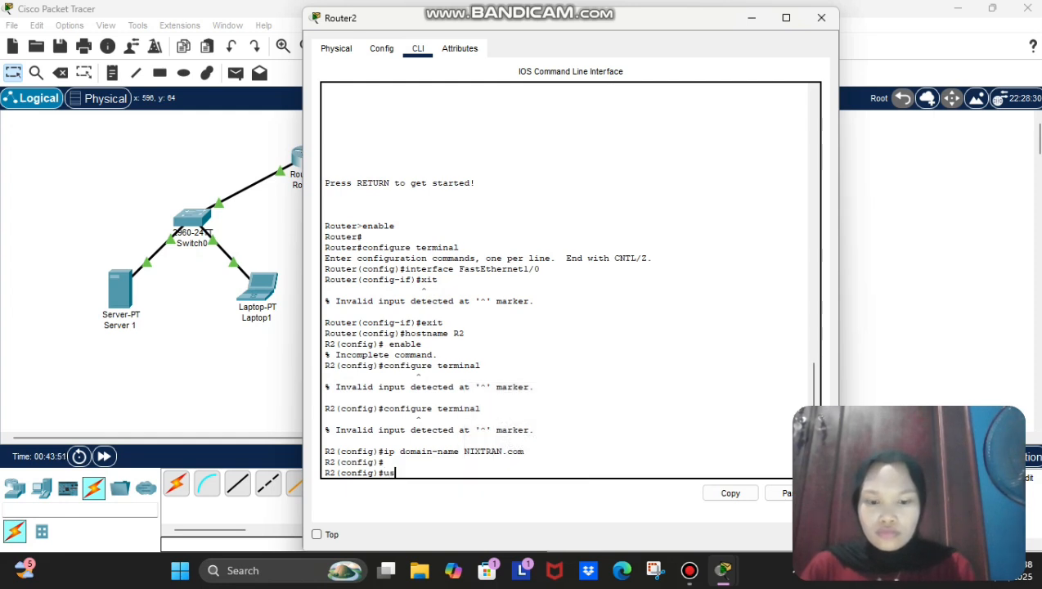
{"action": "type", "text": "ername"}
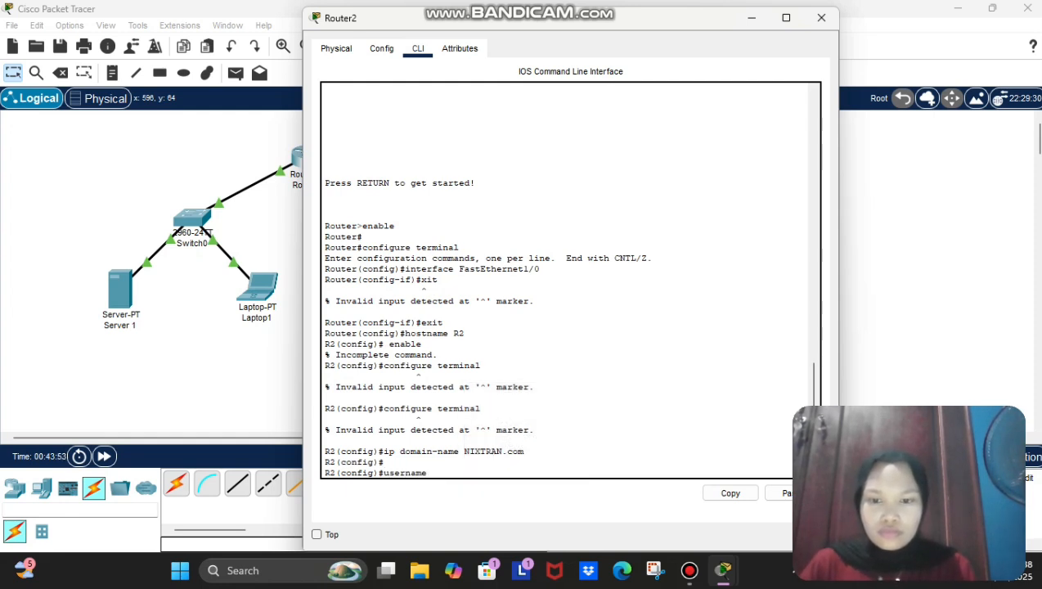
{"action": "type", "text": " admi"}
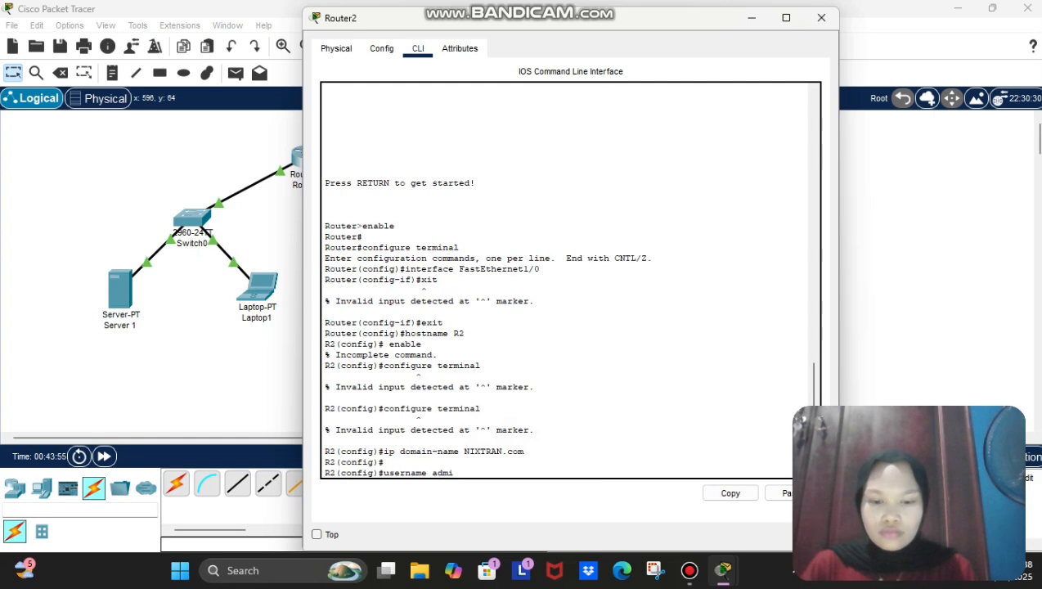
{"action": "type", "text": "n secret "}
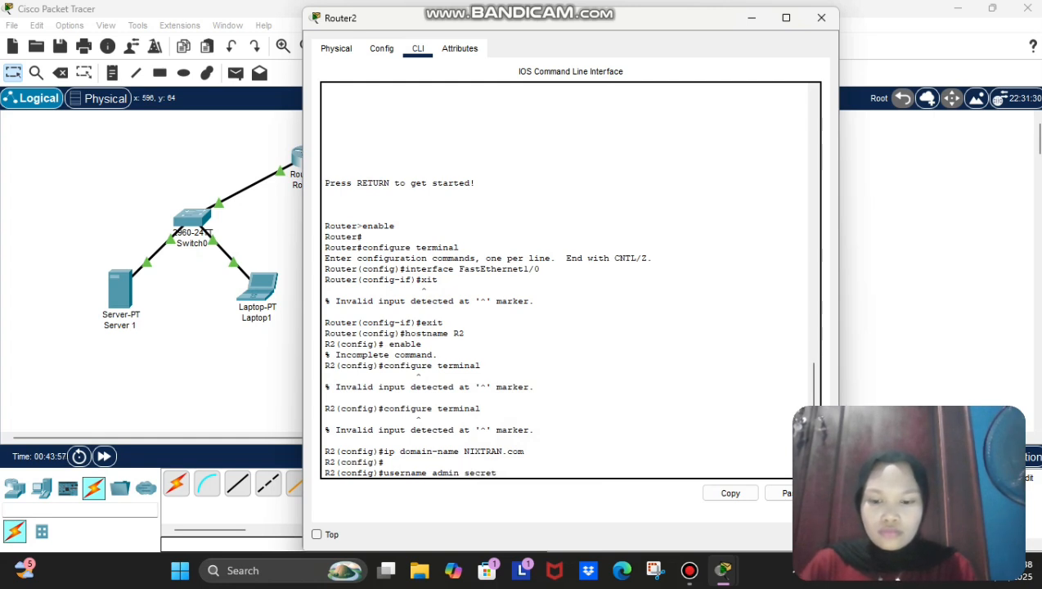
{"action": "type", "text": "ciscoss"}
{"action": "type", "text": "h"}
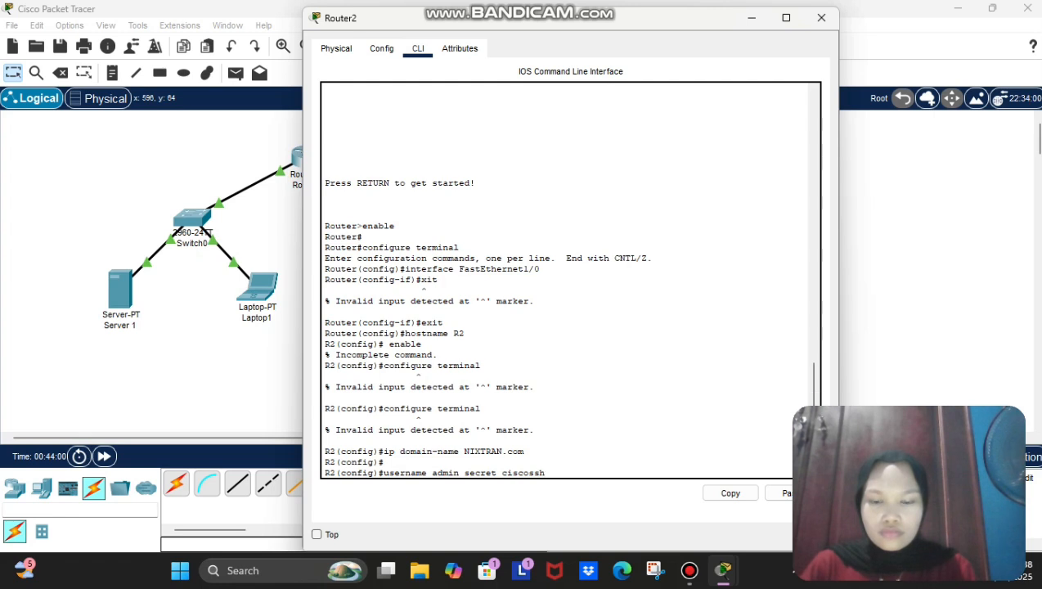
{"action": "key", "text": "Return"}
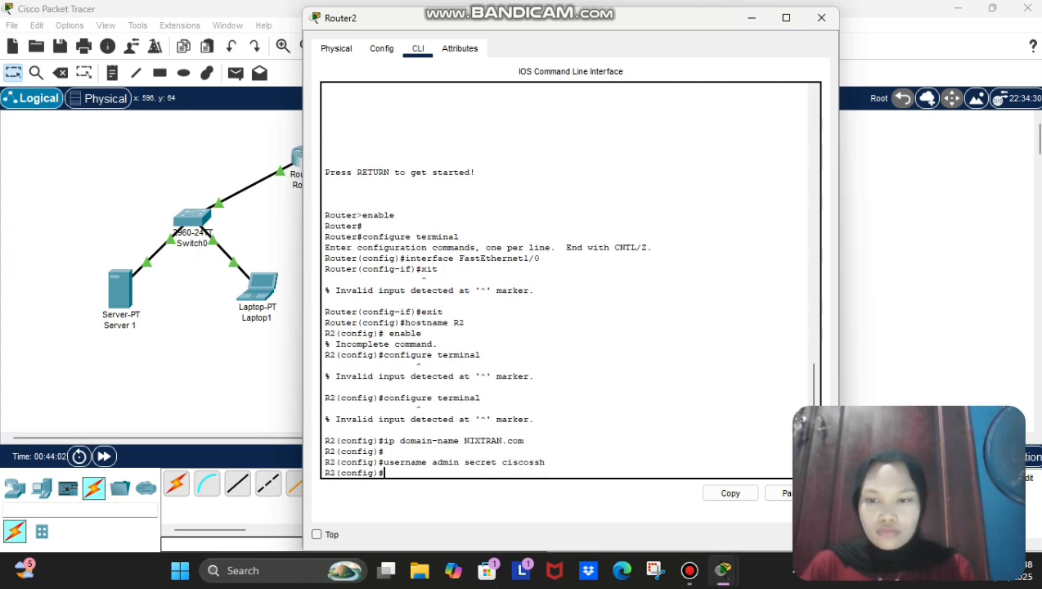
Step: Restrict vty lines 0–4 to SSH with local login, then return to global configuration
{"action": "type", "text": "li"}
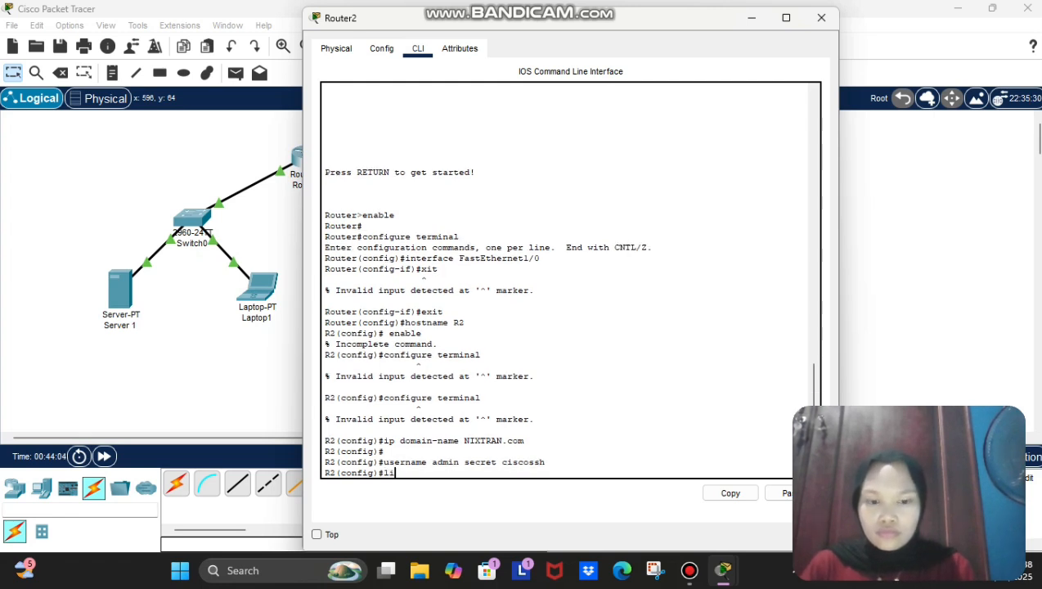
{"action": "type", "text": "ne vy"}
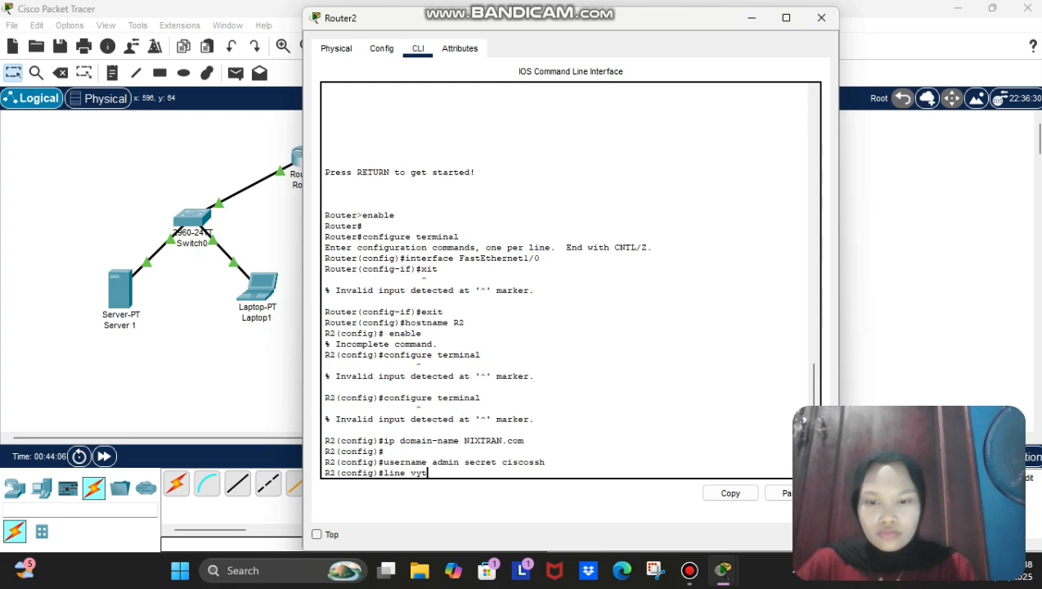
{"action": "type", "text": "t"}
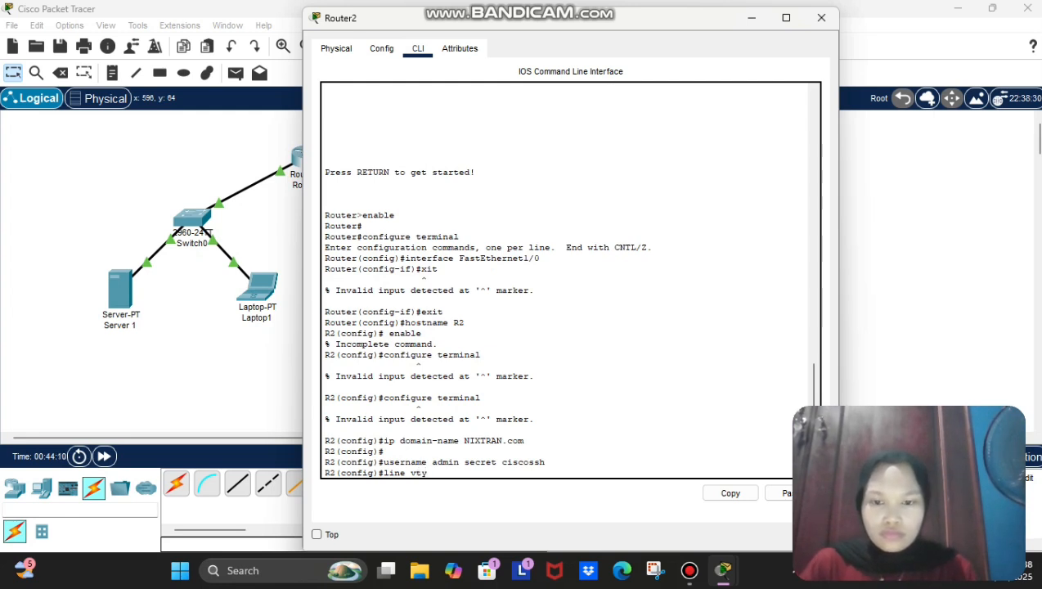
{"action": "type", "text": " 0 4"}
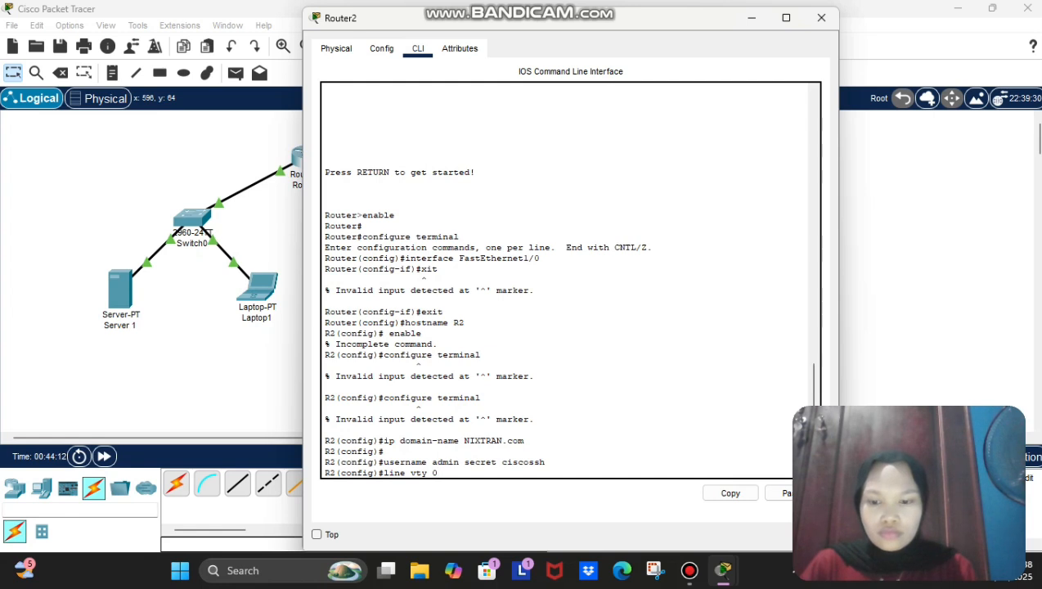
{"action": "key", "text": "Return"}
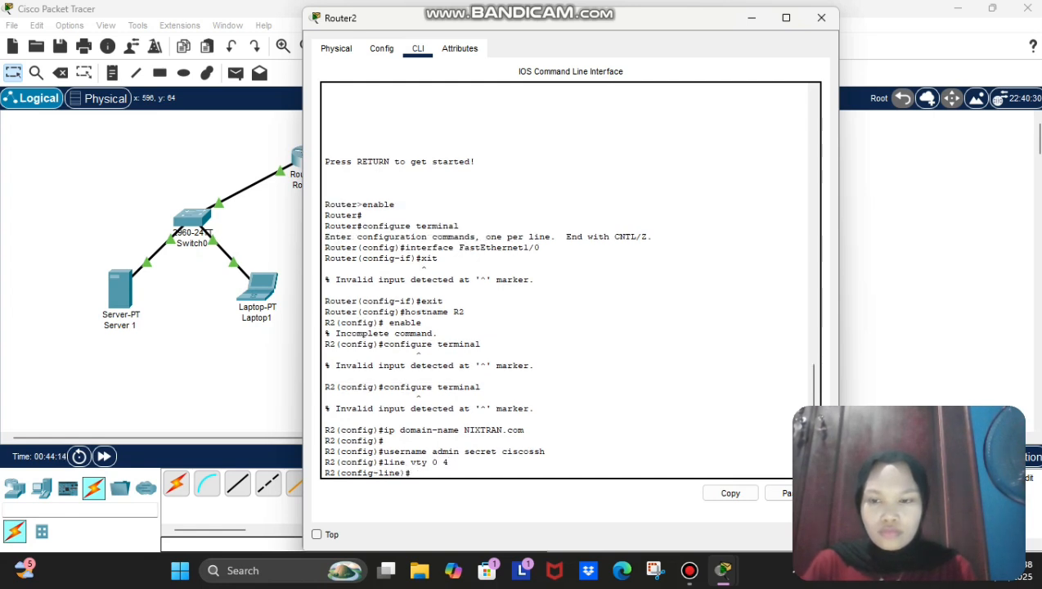
{"action": "type", "text": "transpo"}
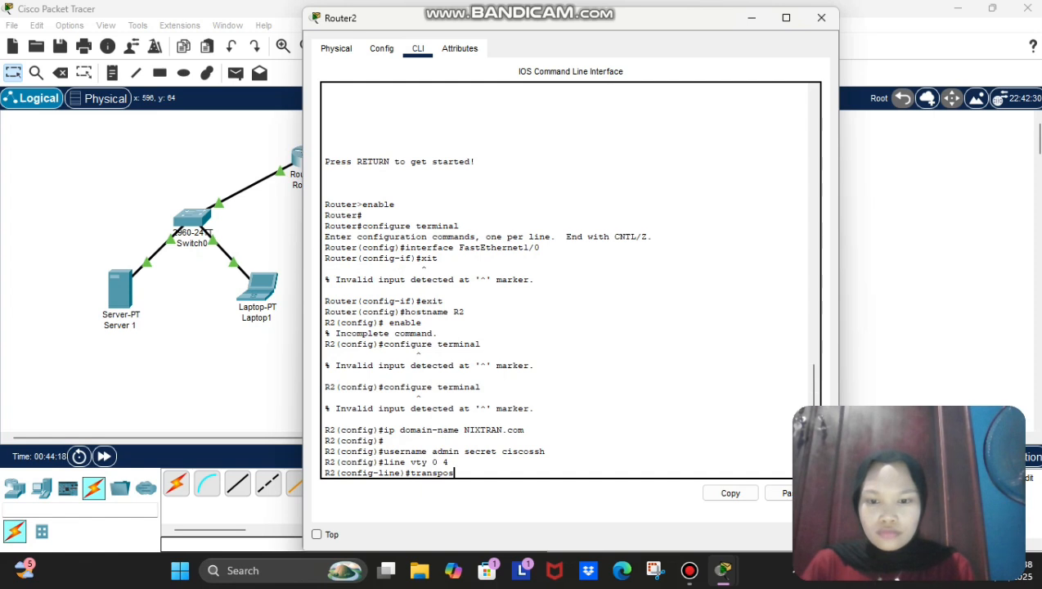
{"action": "type", "text": "rt input"}
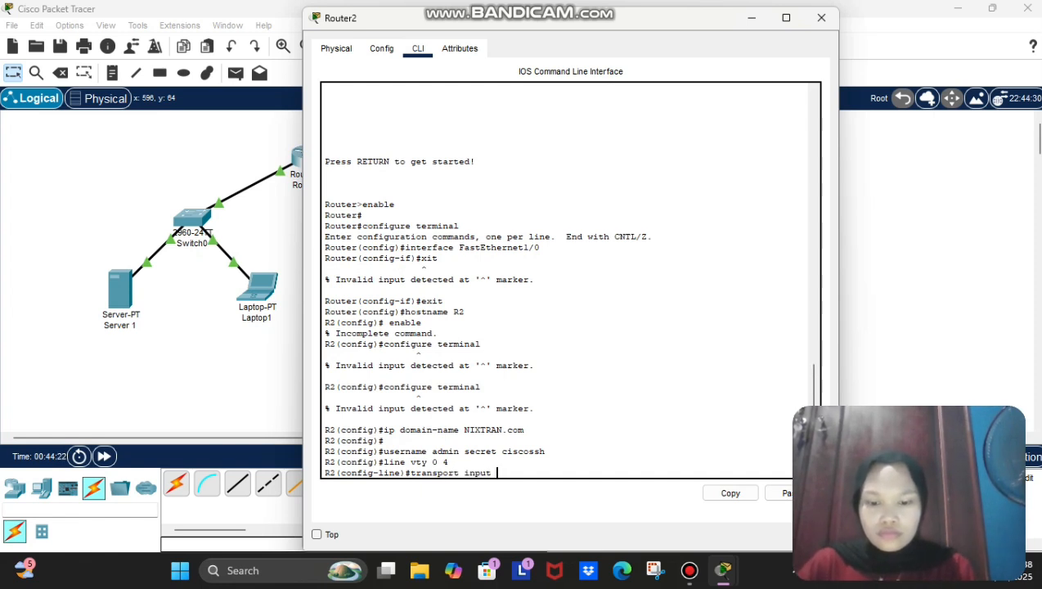
{"action": "type", "text": " ssh"}
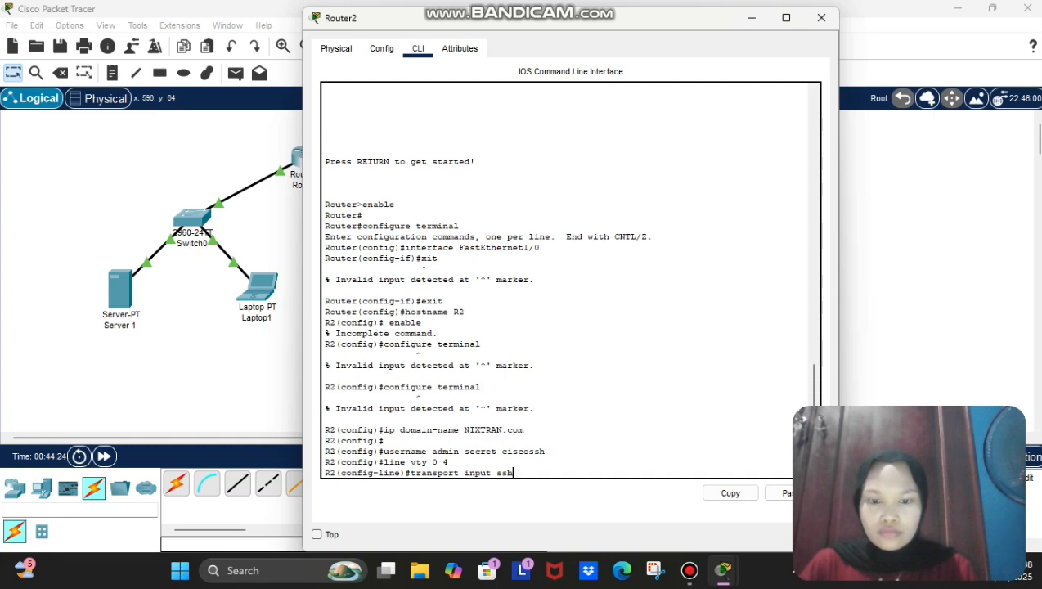
{"action": "key", "text": "Return"}
{"action": "type", "text": "login locaa"}
{"action": "key", "text": "BackSpace"}
{"action": "type", "text": "l"}
{"action": "key", "text": "Return"}
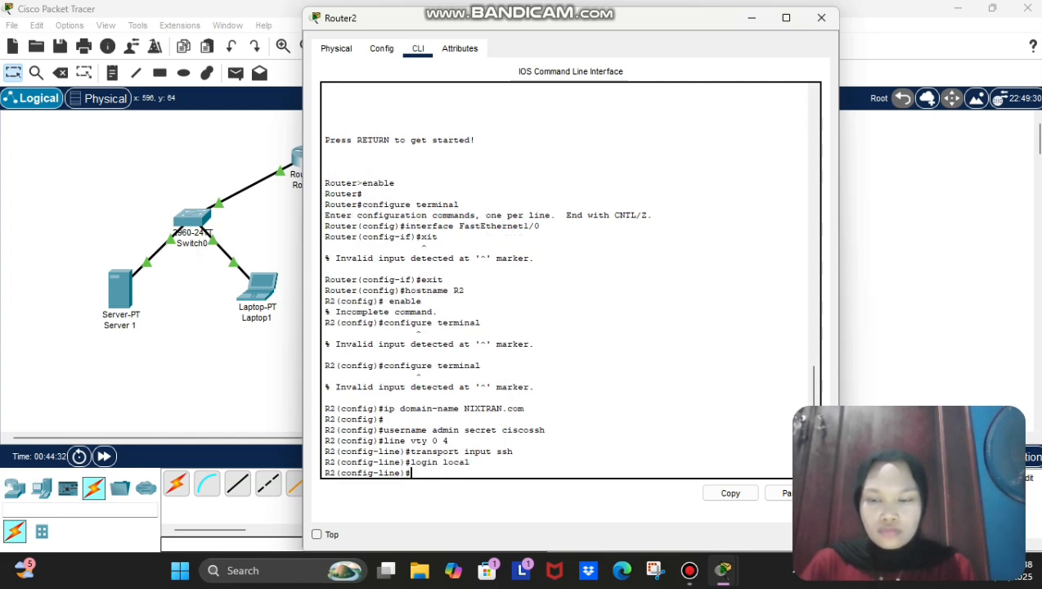
{"action": "type", "text": "exit"}
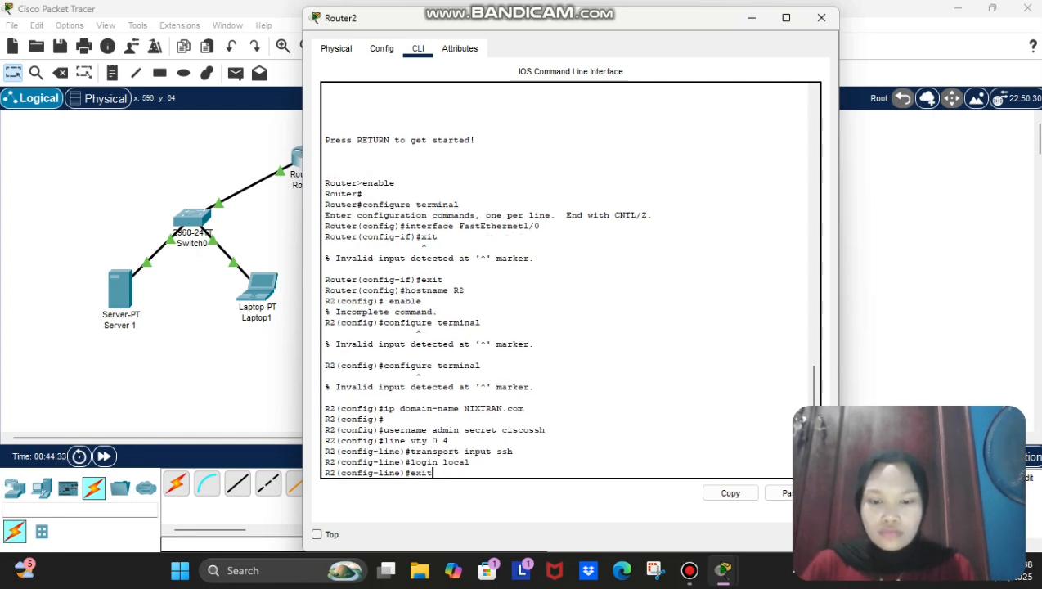
{"action": "key", "text": "Return"}
Step: Generate RSA keys for SSH with a 1024-bit modulus
{"action": "type", "text": "config)#cry"}
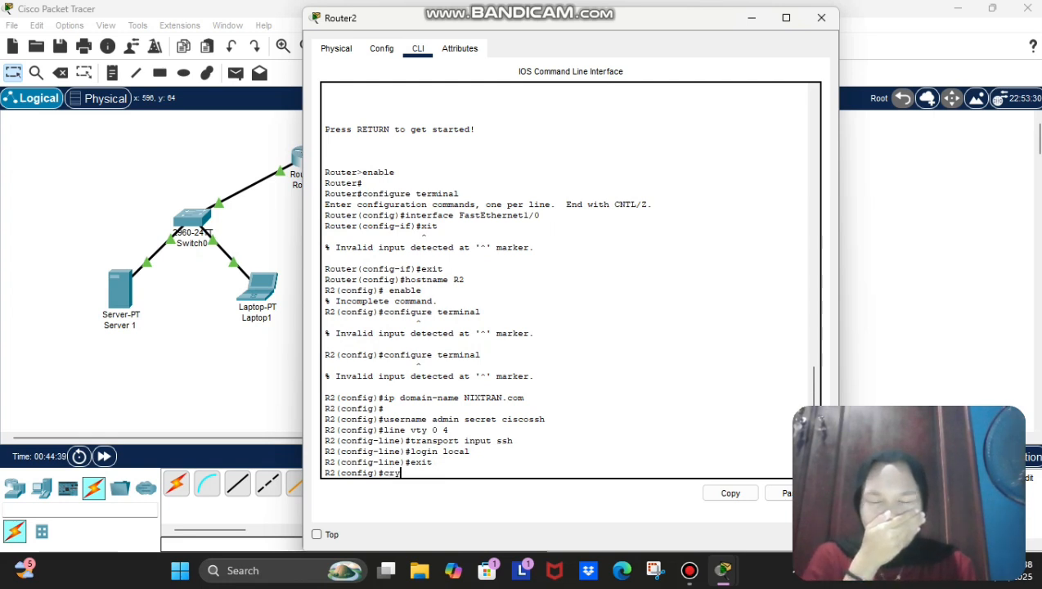
{"action": "key", "text": "BackSpace"}
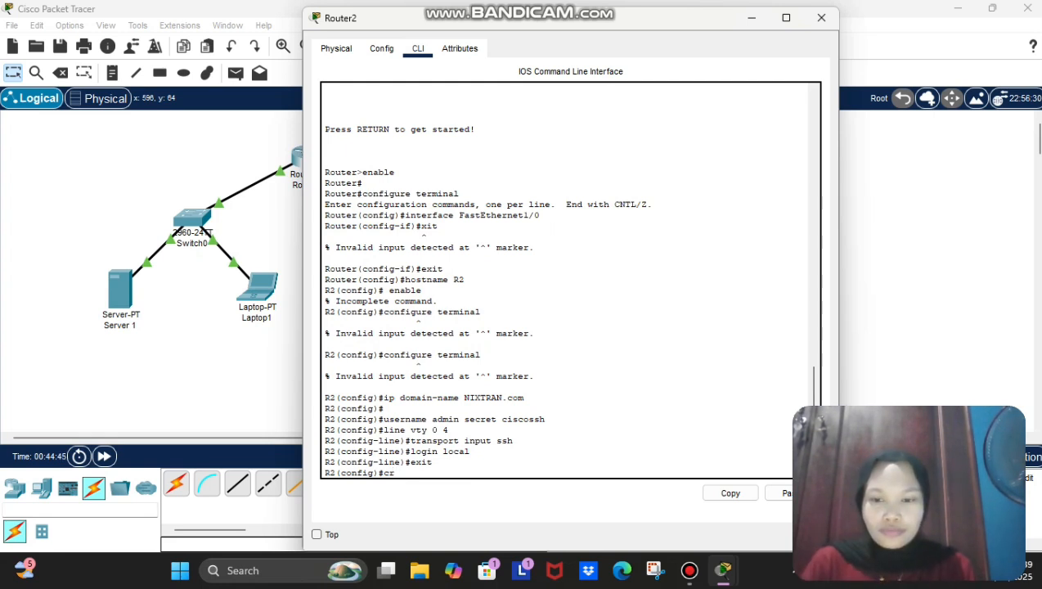
{"action": "type", "text": "pto "}
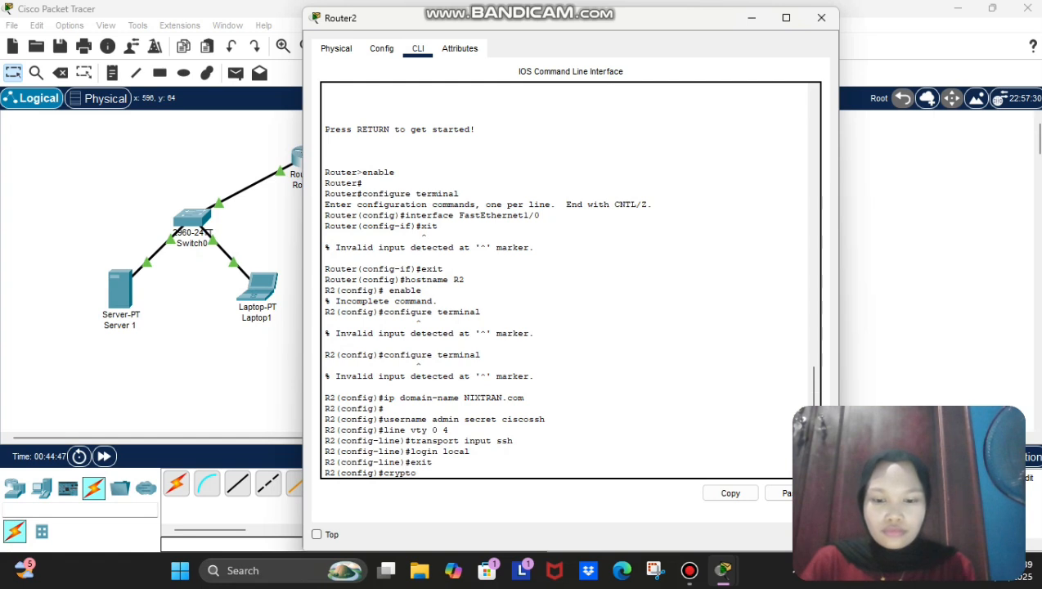
{"action": "type", "text": "key "}
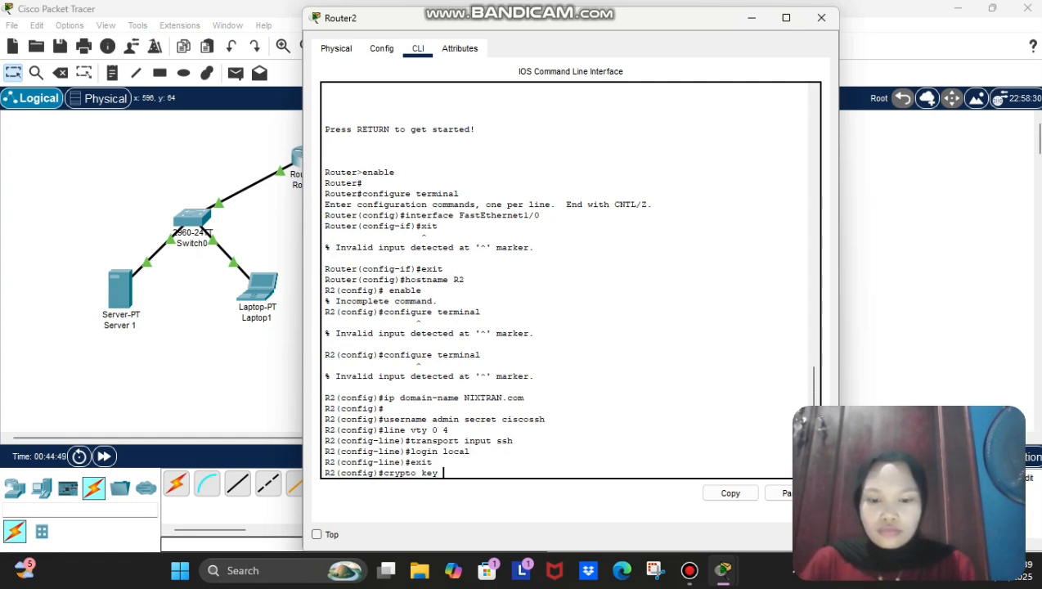
{"action": "type", "text": "generate "}
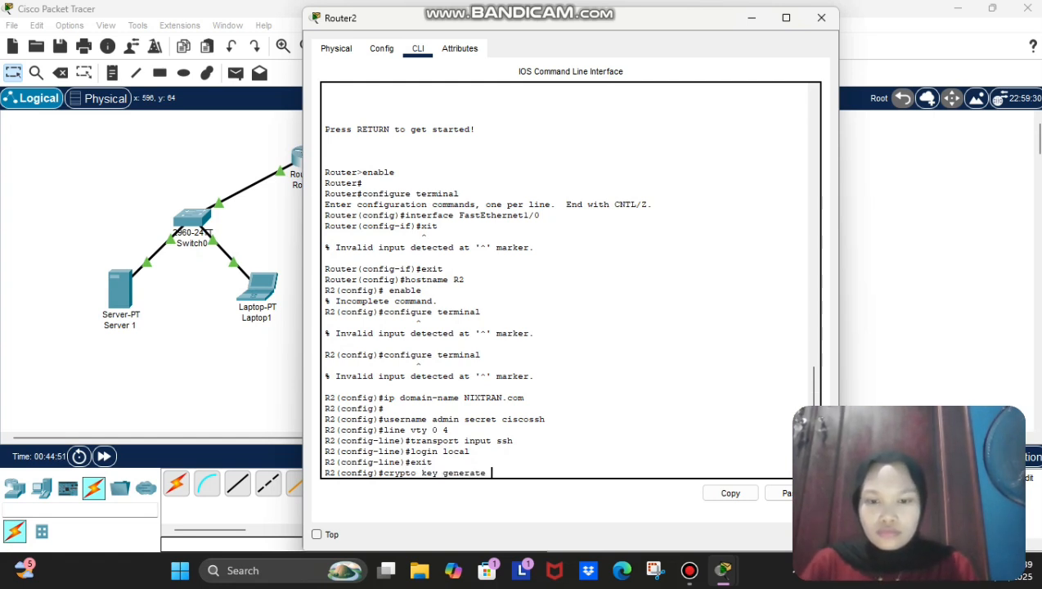
{"action": "type", "text": "rsa"}
{"action": "key", "text": "Return"}
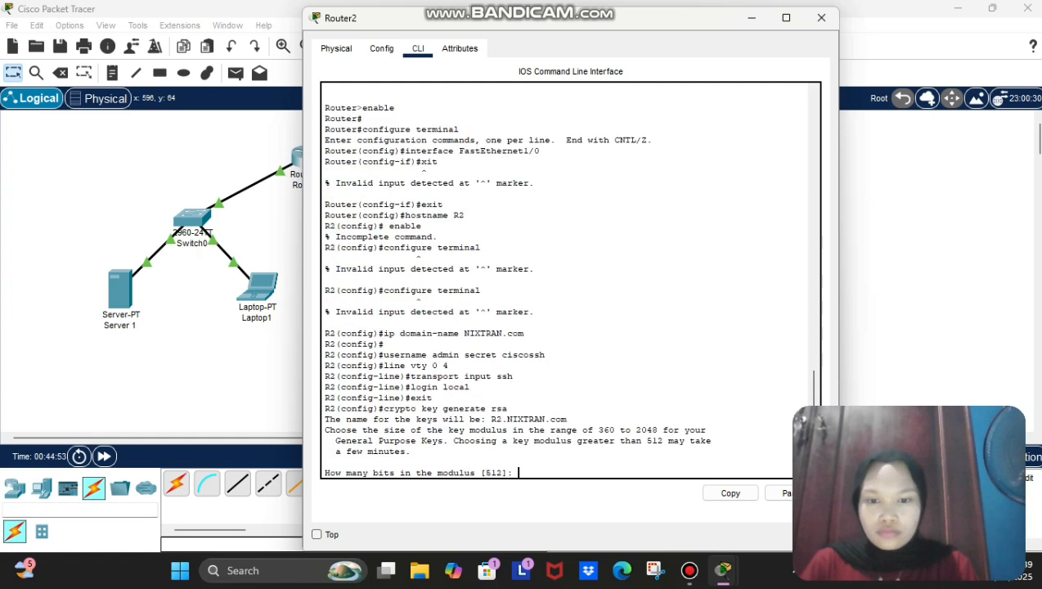
{"action": "type", "text": "1024"}
{"action": "key", "text": "Return"}
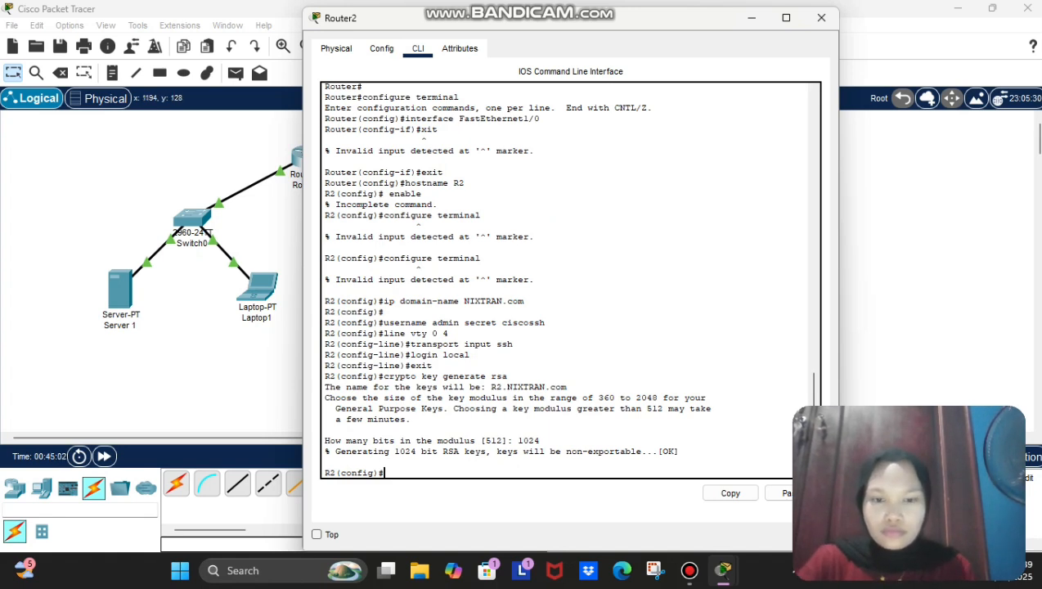
Step: Close Router2's window and open Laptop2's Command Prompt
{"action": "left_click", "coordinate": [911, 206]}
{"action": "left_click", "coordinate": [455, 156]}
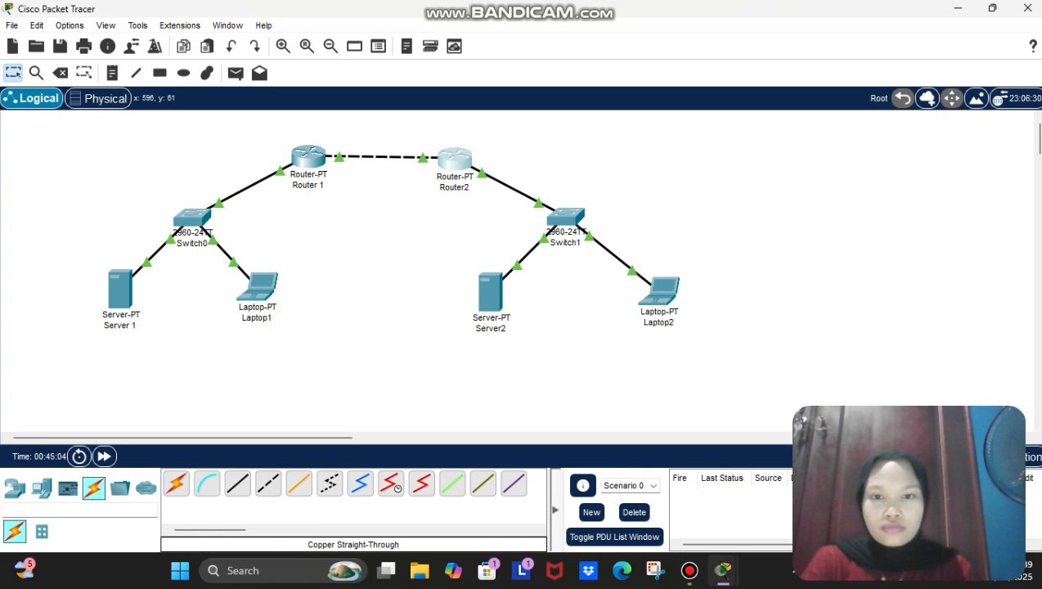
{"action": "left_click", "coordinate": [821, 17]}
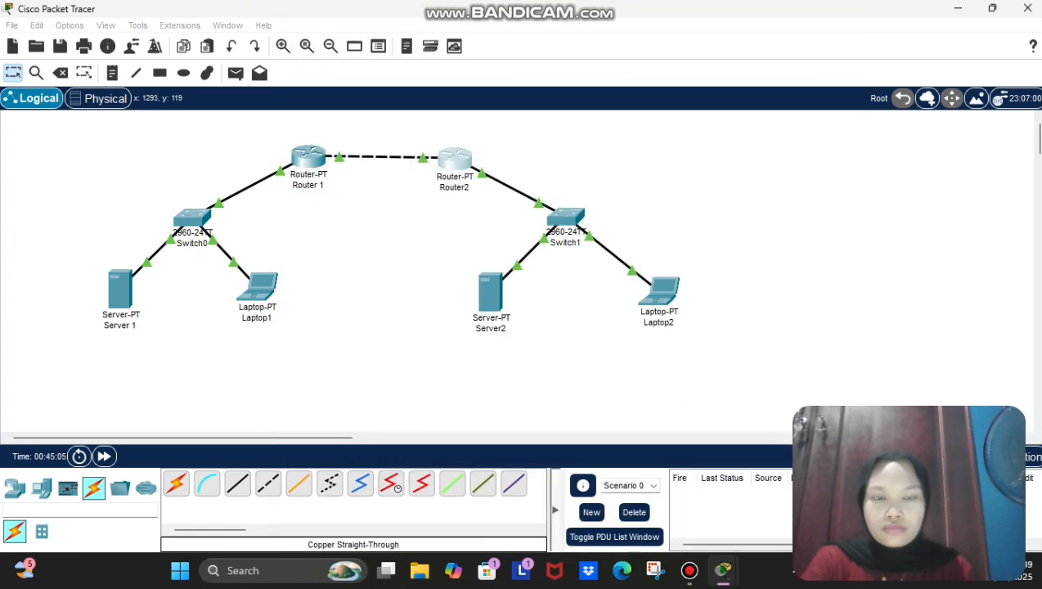
{"action": "left_click", "coordinate": [660, 296]}
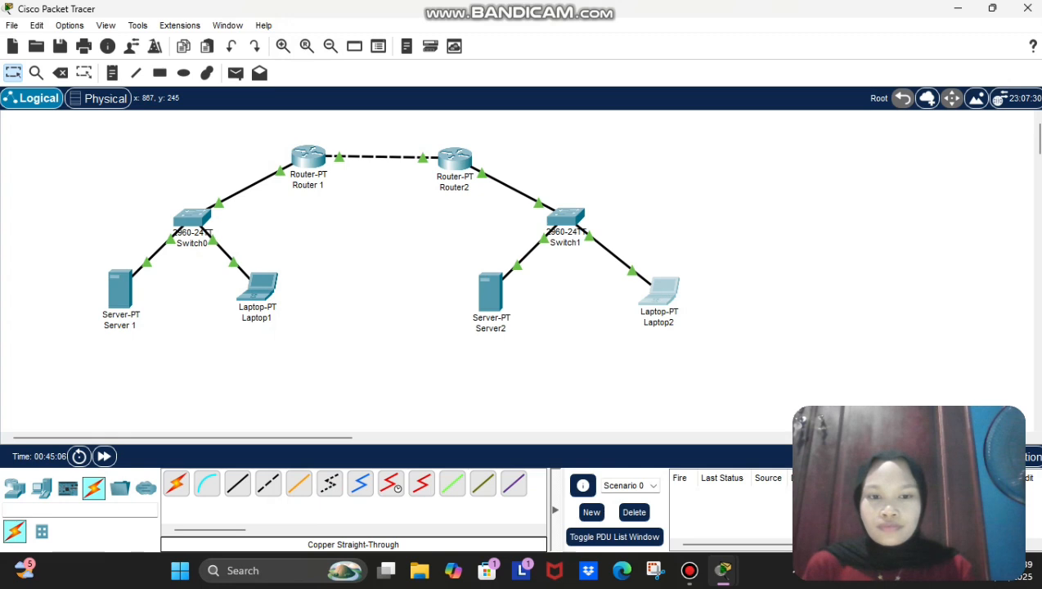
{"action": "left_click", "coordinate": [660, 292]}
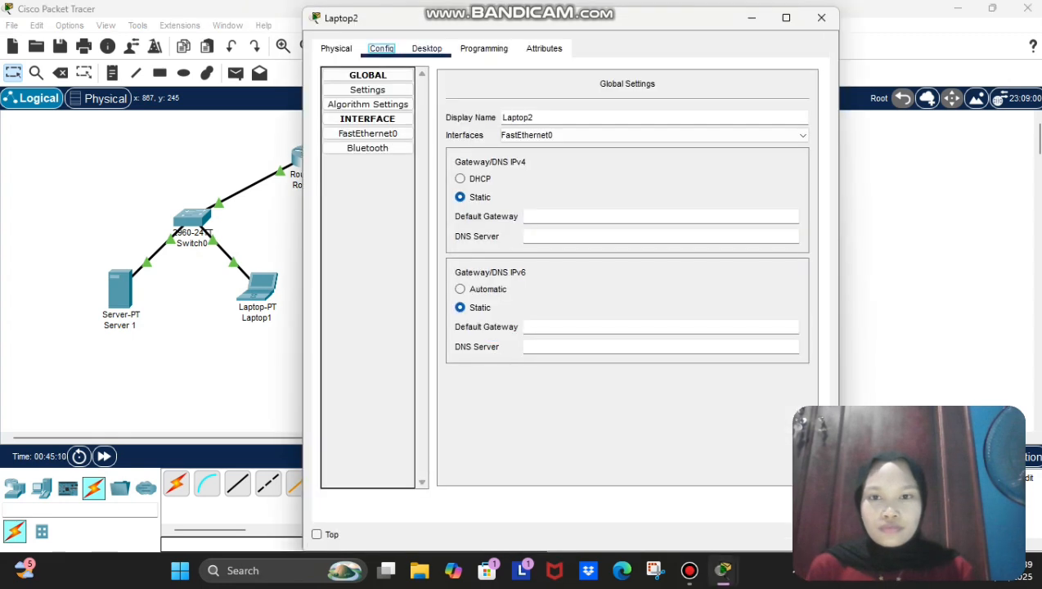
{"action": "left_click", "coordinate": [427, 49]}
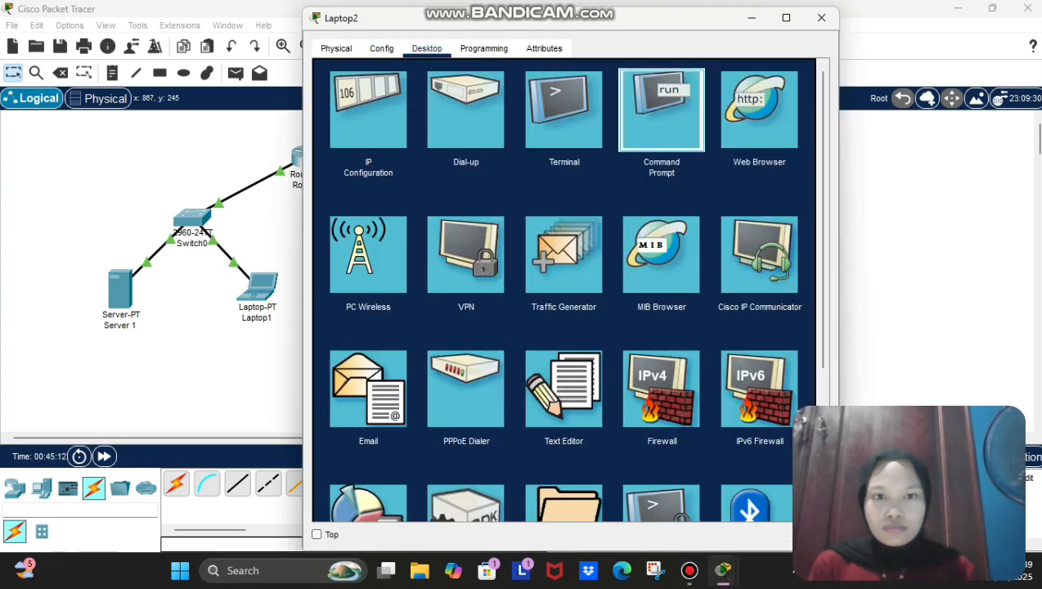
{"action": "left_click", "coordinate": [661, 110]}
Step: Ping 192.168.2.254 and 192.168.2.11 from Laptop2, then close its window
{"action": "type", "text": "ping"}
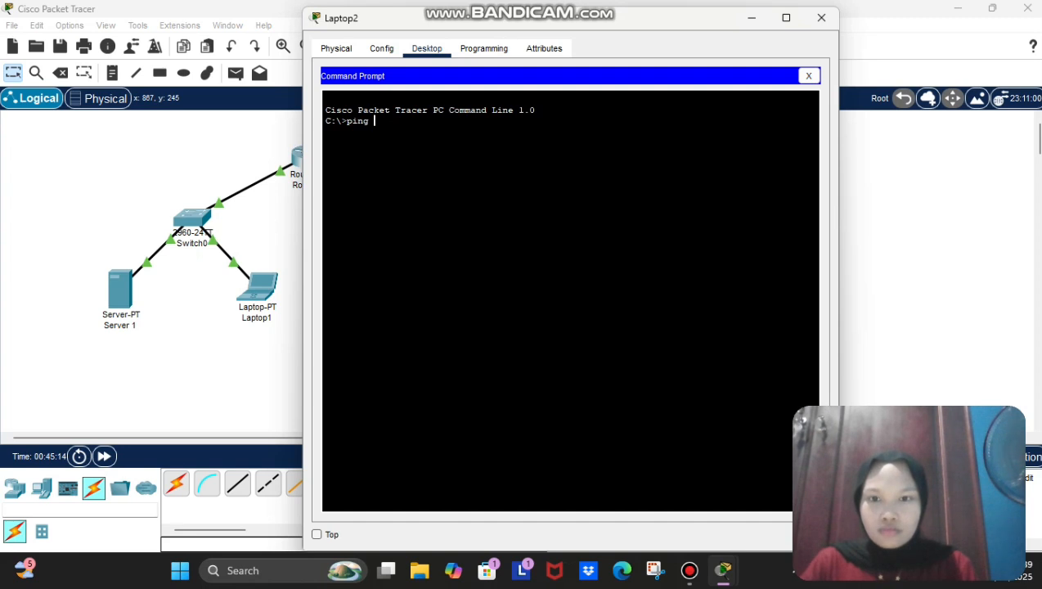
{"action": "type", "text": " 192"}
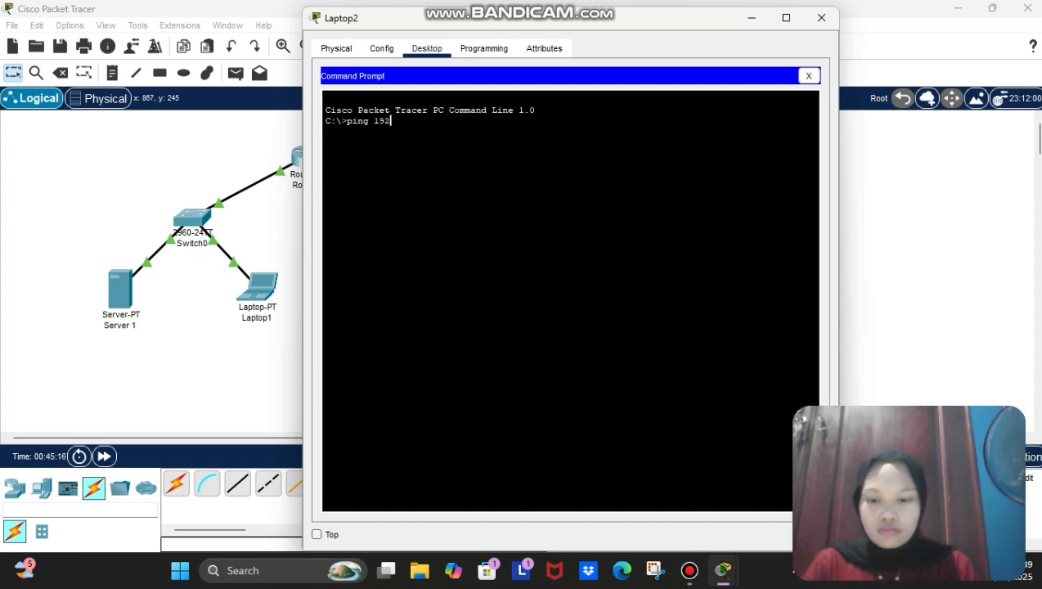
{"action": "type", "text": ".168.2.254"}
{"action": "key", "text": "Return"}
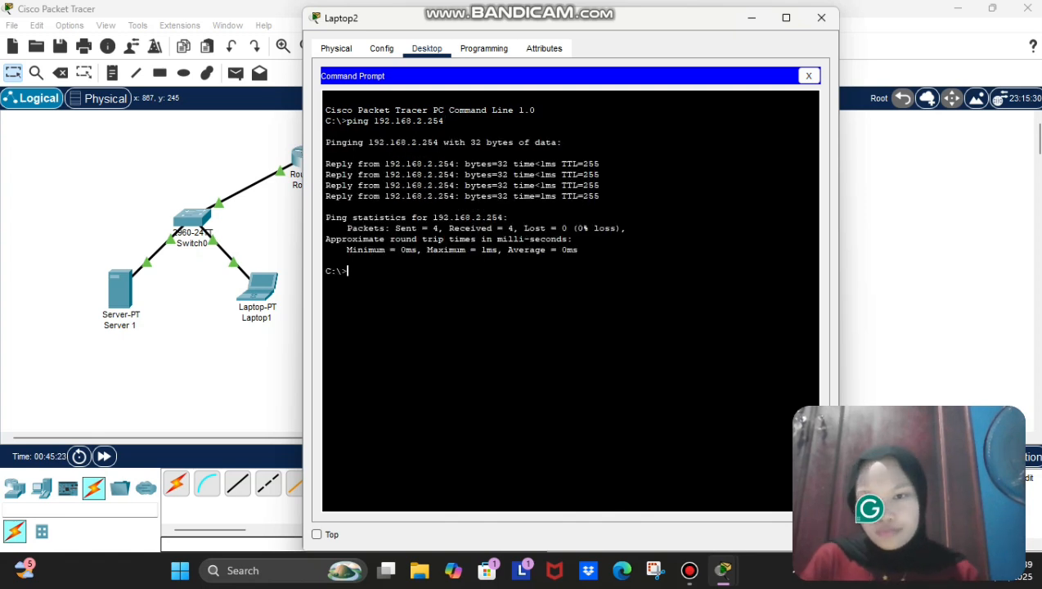
{"action": "type", "text": "ping 1"}
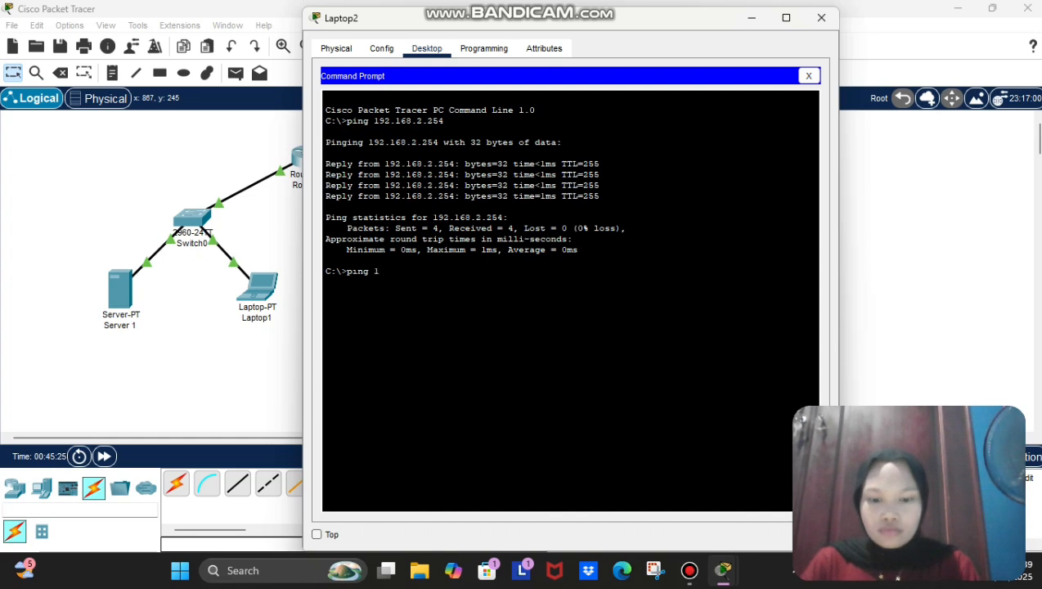
{"action": "type", "text": "92.168.2.11"}
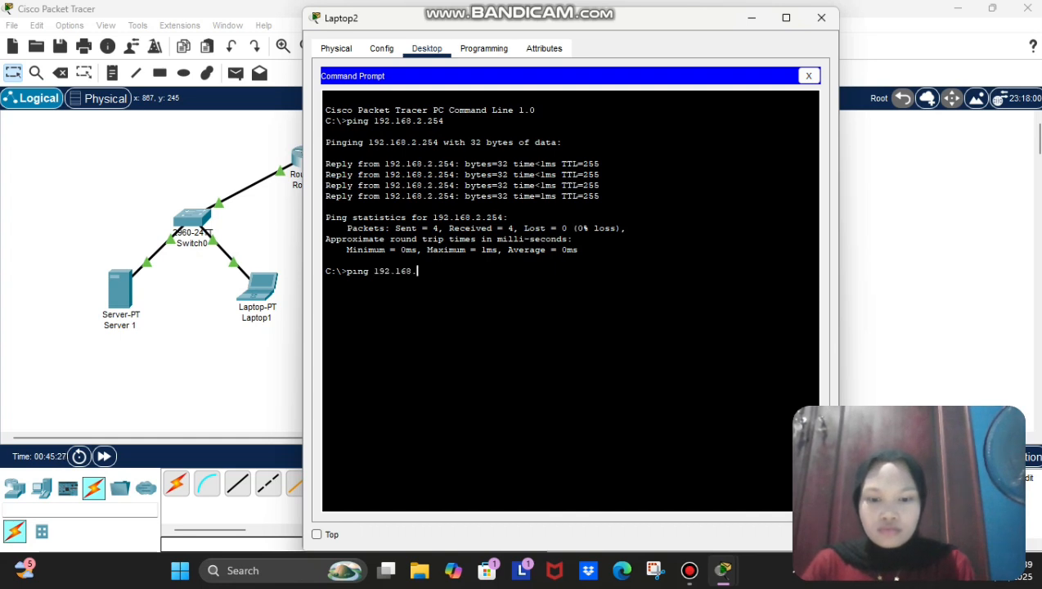
{"action": "key", "text": "Return"}
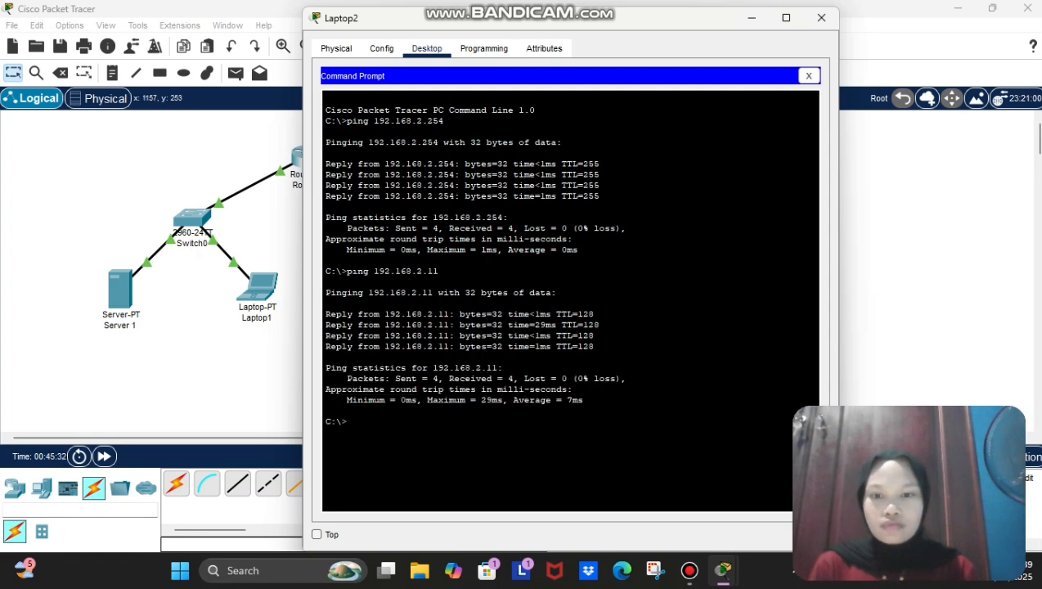
{"action": "left_click", "coordinate": [821, 18]}
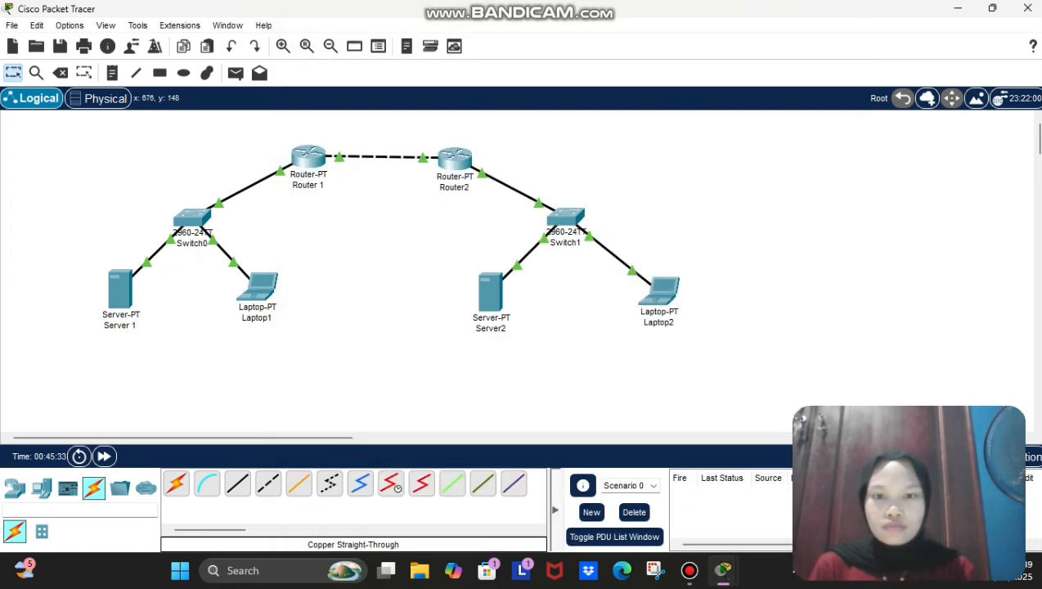
Step: Back up Router2's running-config to TFTP server 192.168.2.11 as R2-confg
{"action": "left_click", "coordinate": [455, 157]}
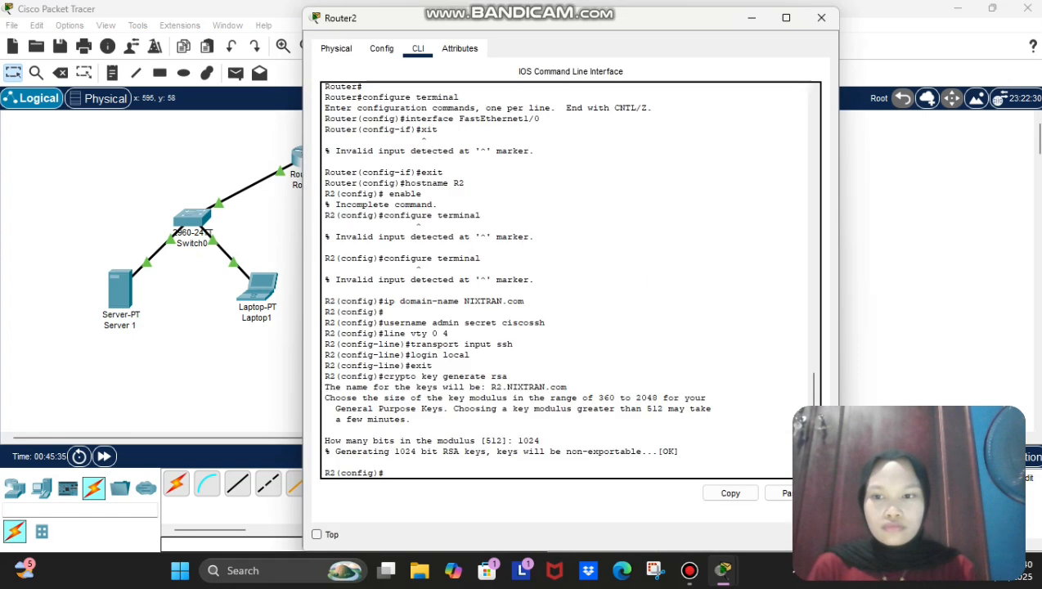
{"action": "type", "text": "exit"}
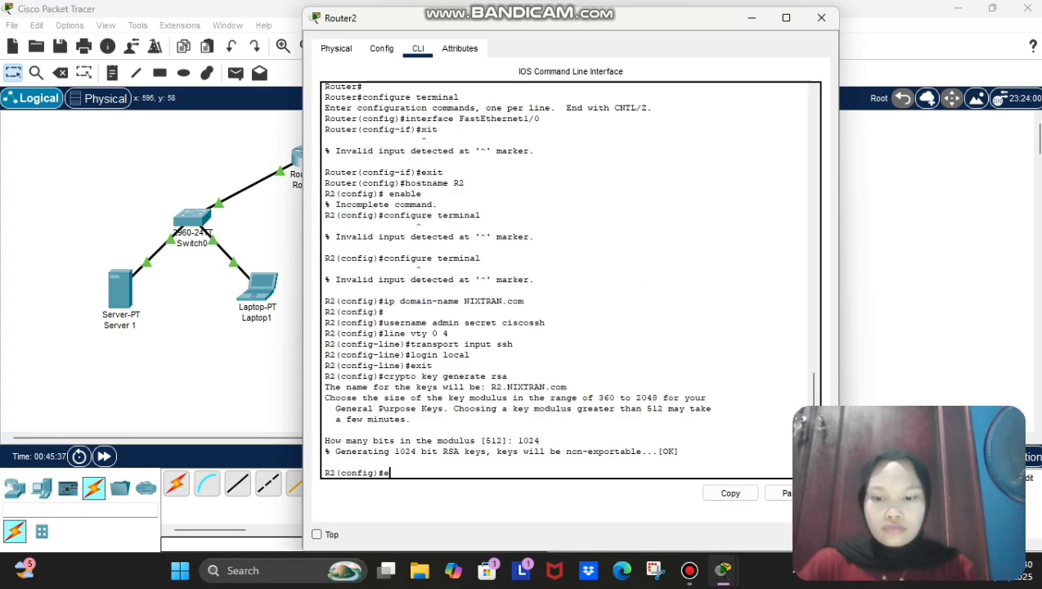
{"action": "key", "text": "Return"}
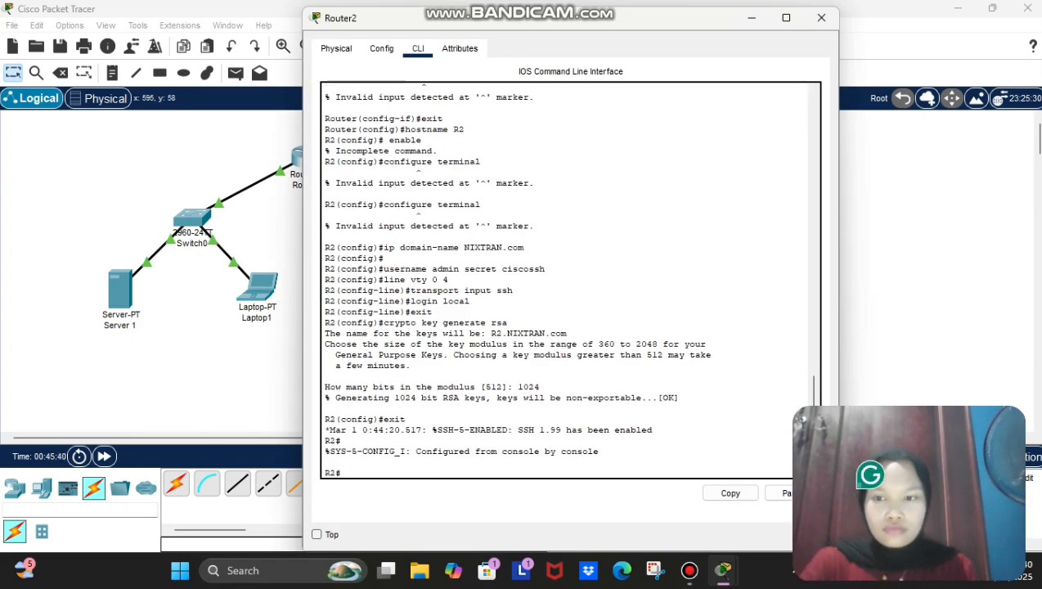
{"action": "type", "text": "copy runnig-config tftp"}
{"action": "key", "text": "Return"}
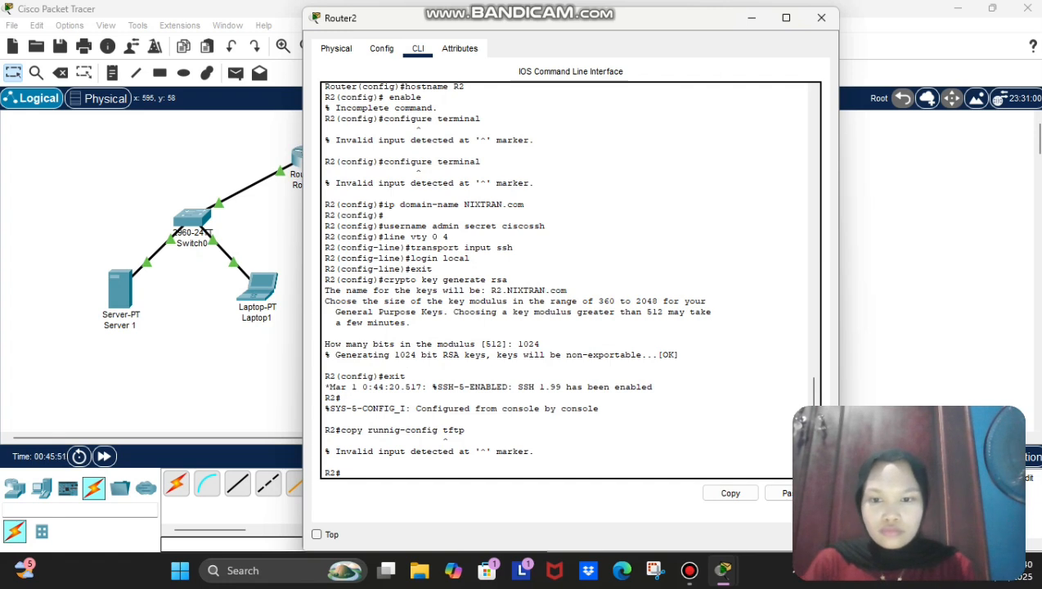
{"action": "type", "text": "copy running-config tftp"}
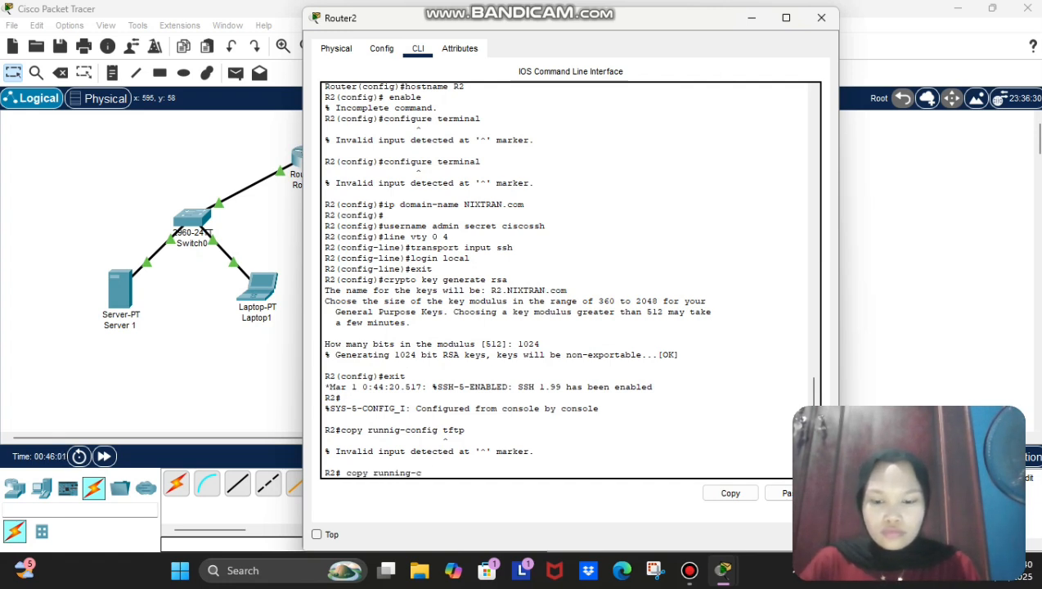
{"action": "key", "text": "Return"}
{"action": "type", "text": "192.168.2.11"}
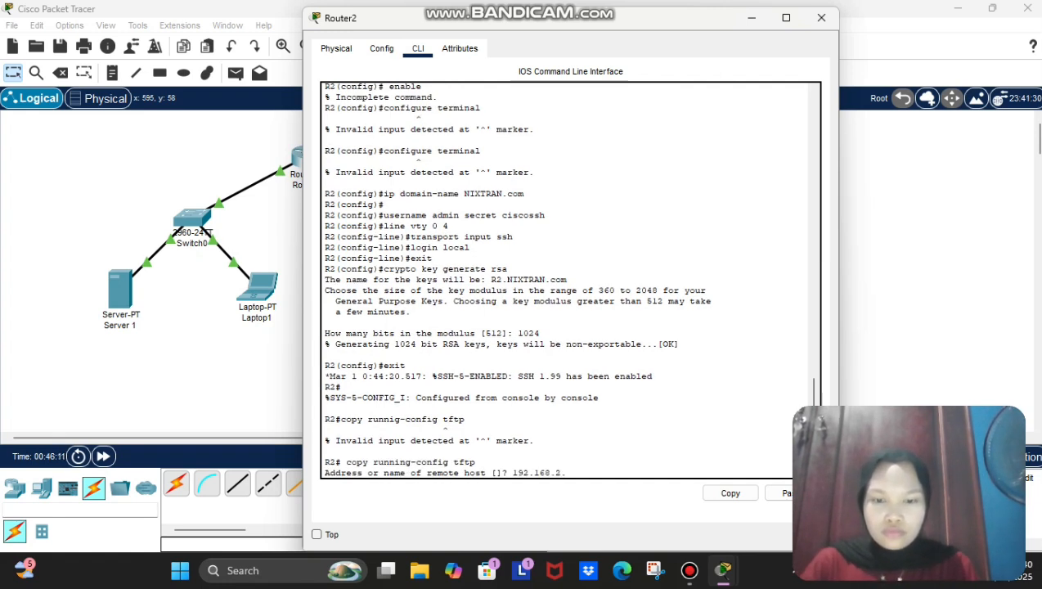
{"action": "key", "text": "Return"}
{"action": "key", "text": "Return"}
{"action": "type", "text": "show flash"}
Step: List Router2's flash and attempt copying pt1000-i-mz.122-28.bin to 192.168.2.11
{"action": "key", "text": "Return"}
{"action": "type", "text": "copy flash tftp"}
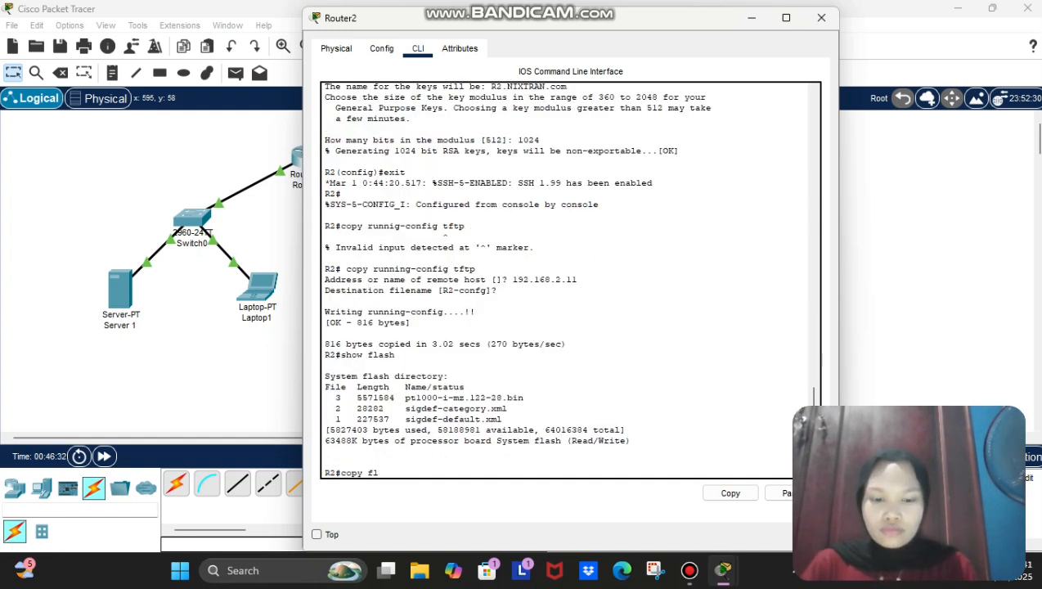
{"action": "key", "text": "Return"}
{"action": "type", "text": "pt1000-i-mz.122-28.bin"}
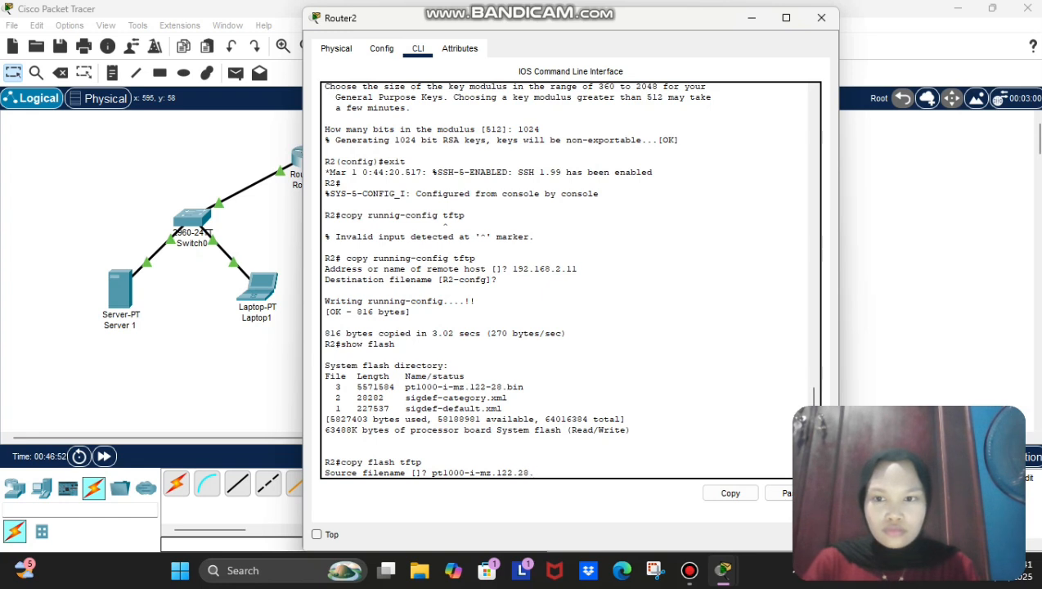
{"action": "key", "text": "Return"}
{"action": "type", "text": "192.168.2.11"}
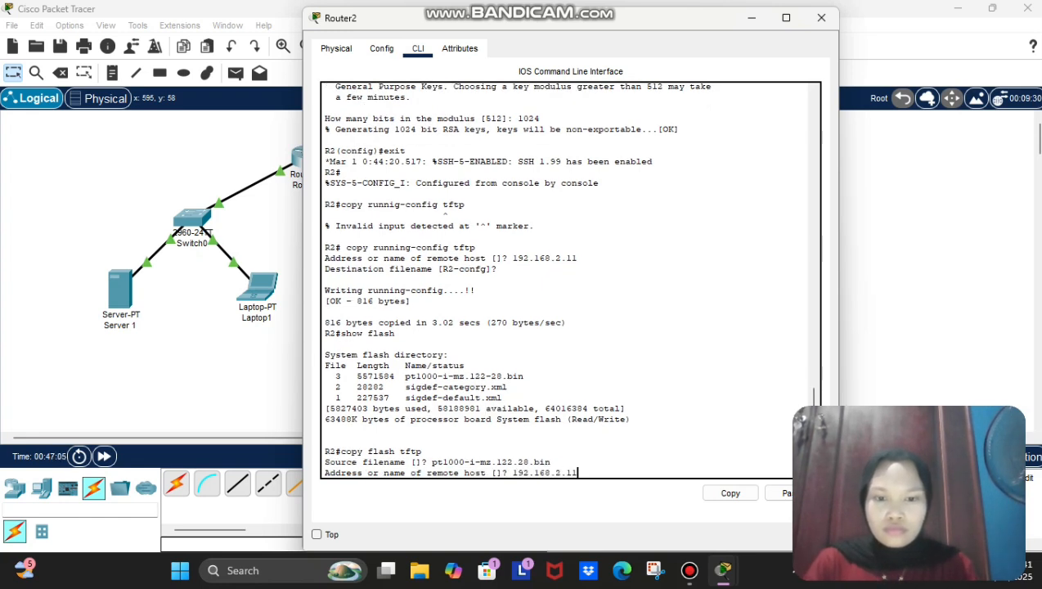
{"action": "key", "text": "Return"}
{"action": "key", "text": "Return"}
{"action": "type", "text": "copy flash tftp"}
Step: Retry the flash-to-TFTP copy using the pasted image filename and server 192.168.2.11
{"action": "key", "text": "Return"}
{"action": "left_click_drag", "start_coordinate": [552, 386], "coordinate": [431, 386]}
{"action": "key", "text": "Return"}
{"action": "type", "text": "copy "}
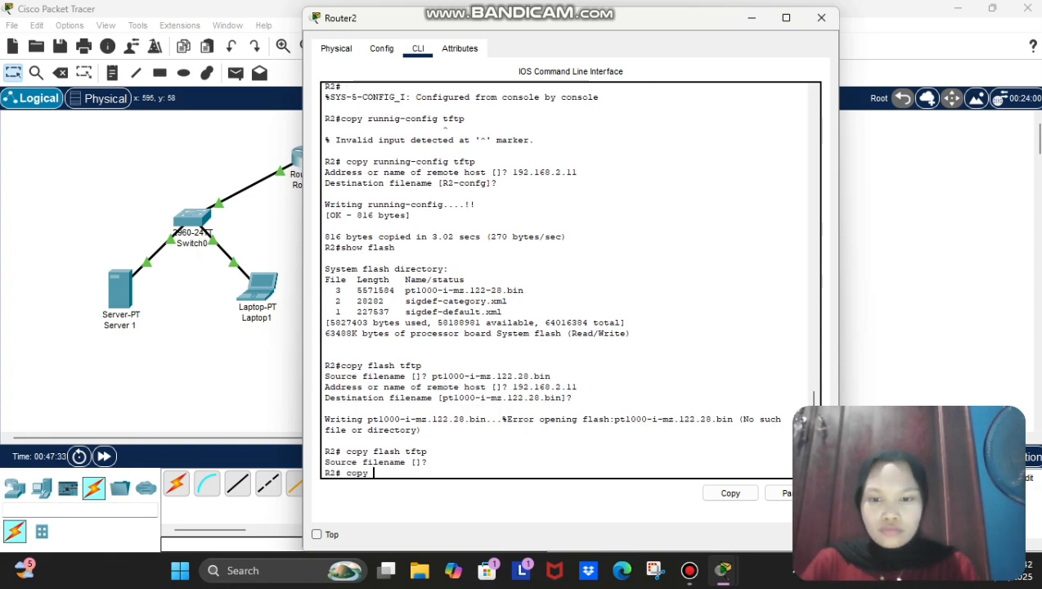
{"action": "type", "text": "flash tftp"}
{"action": "key", "text": "Return"}
{"action": "left_click_drag", "start_coordinate": [551, 365], "coordinate": [431, 366]}
{"action": "left_click", "coordinate": [730, 493]}
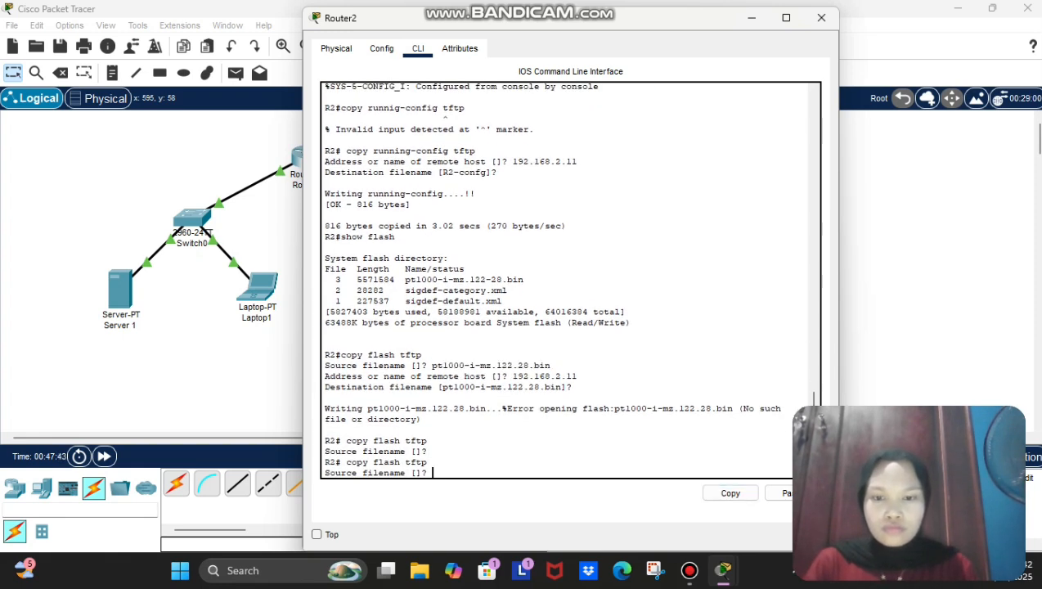
{"action": "key", "text": "ctrl+v"}
{"action": "key", "text": "Return"}
{"action": "type", "text": "192.168.2.11"}
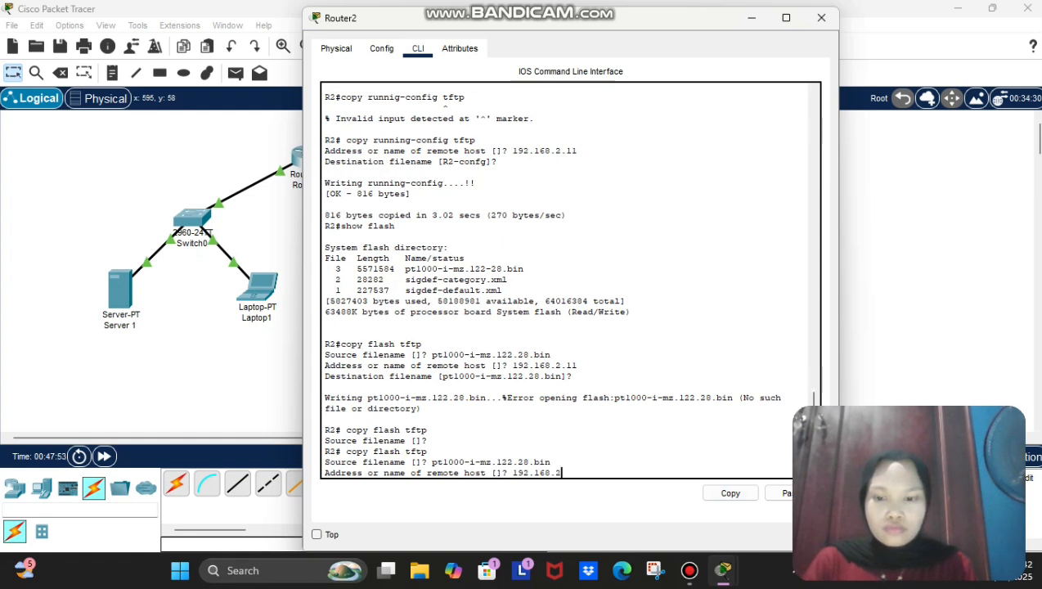
{"action": "key", "text": "Return"}
{"action": "key", "text": "Return"}
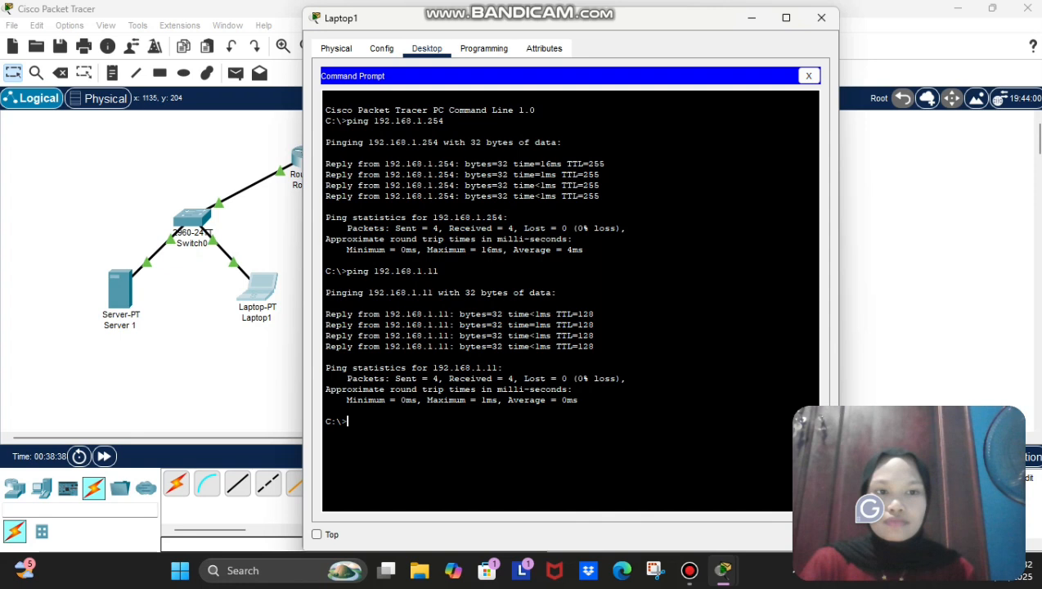
Step: Close Laptop1's window and exit Router 1's configuration mode back to R1#
{"action": "left_click", "coordinate": [821, 18]}
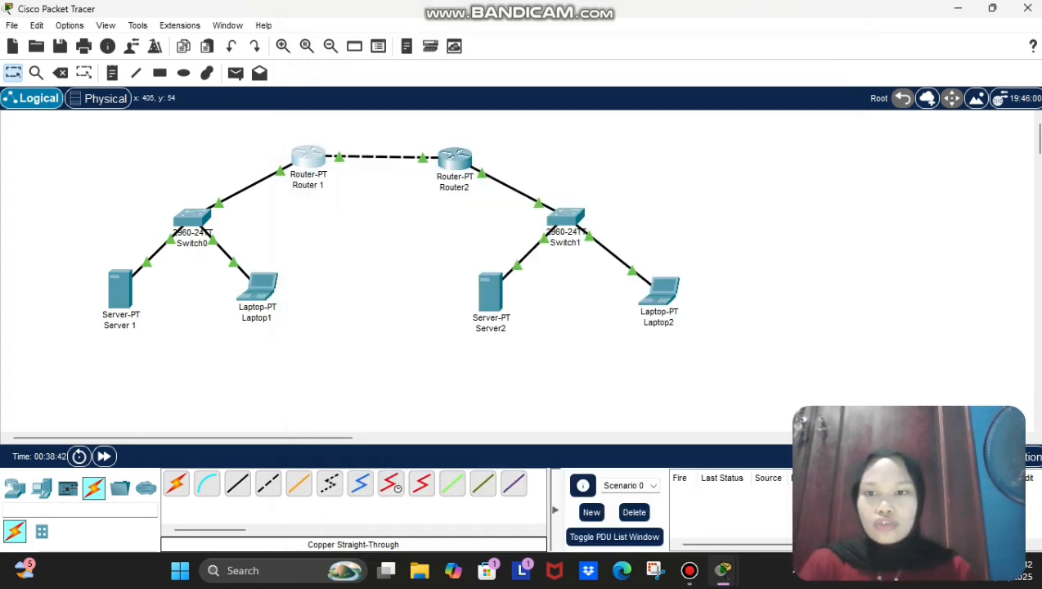
{"action": "left_click", "coordinate": [309, 157]}
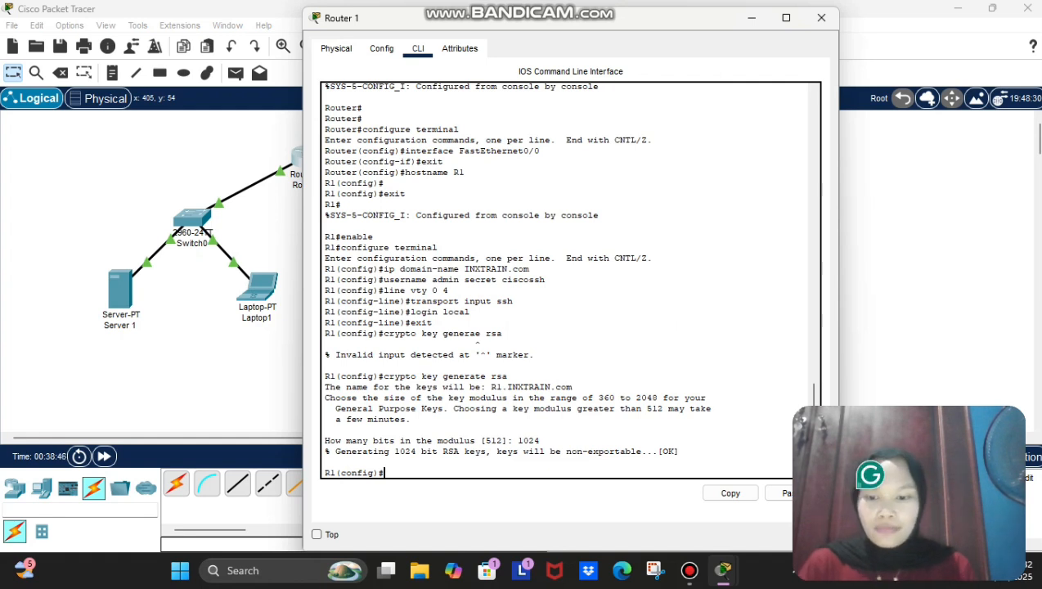
{"action": "type", "text": "exi"}
{"action": "key", "text": "Return"}
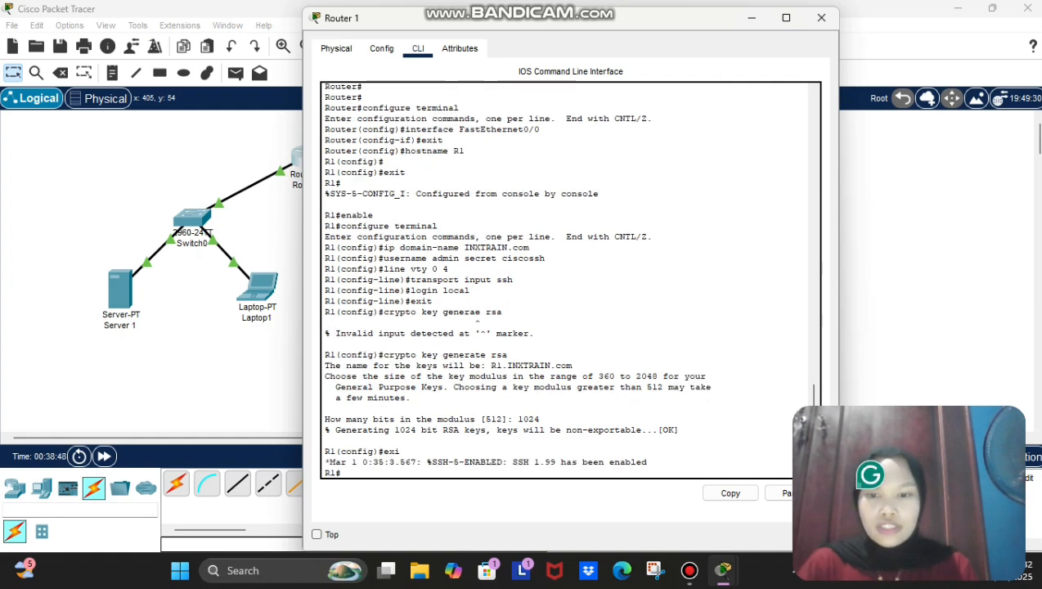
{"action": "key", "text": "Return"}
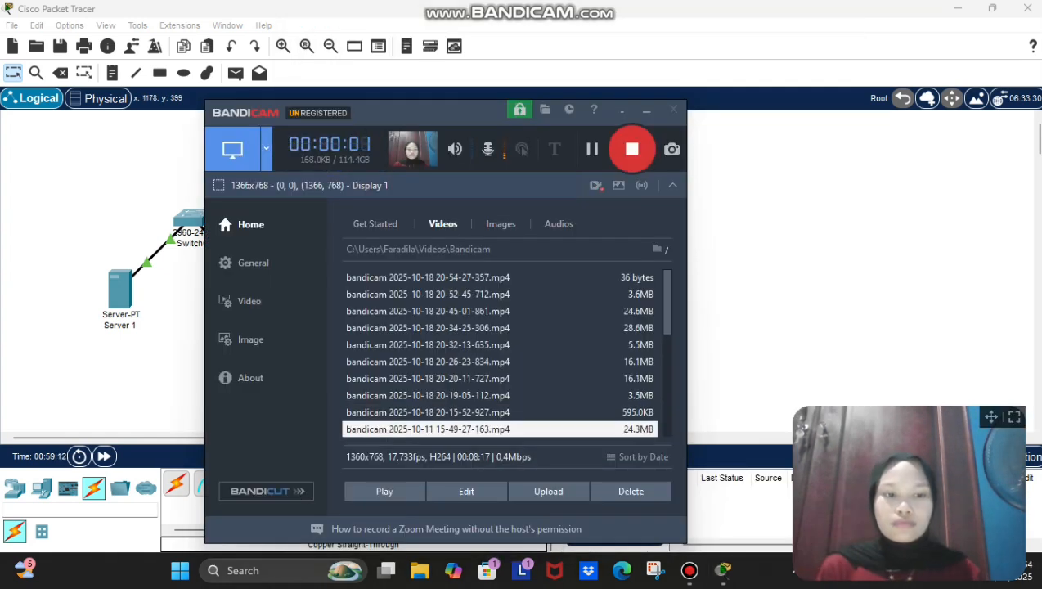
Step: Minimize the Bandicam window to reveal Router 1's CLI in Packet Tracer
{"action": "left_click_drag", "start_coordinate": [570, 6], "coordinate": [611, 6]}
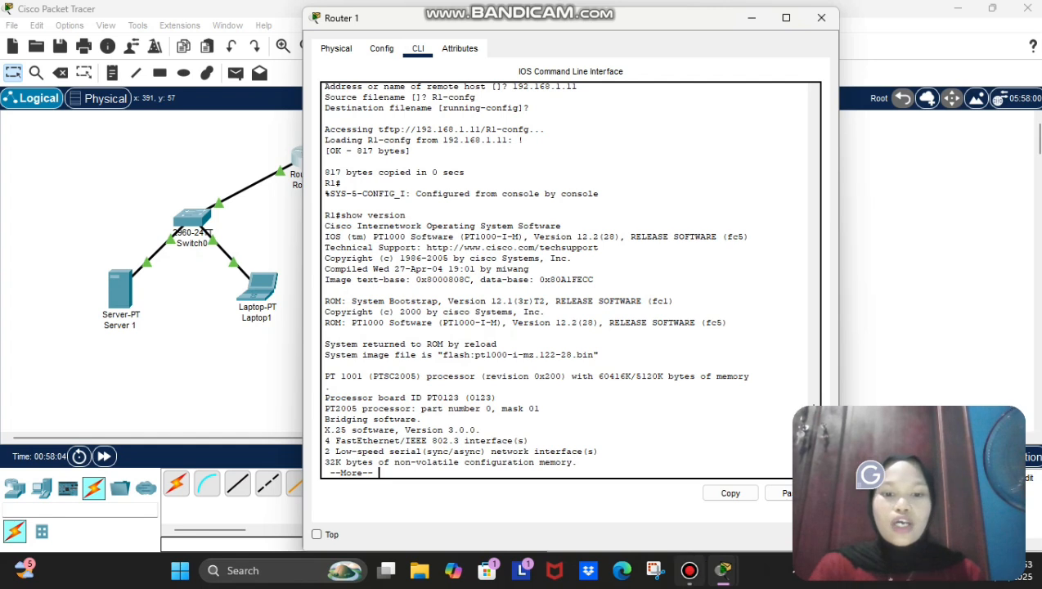
{"action": "mouse_move", "coordinate": [689, 570]}
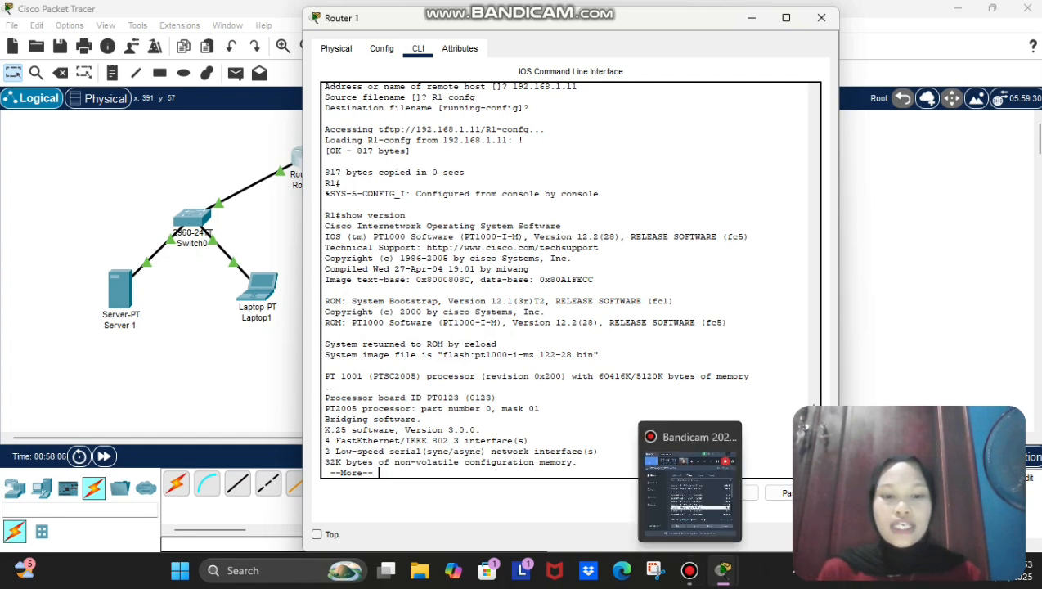